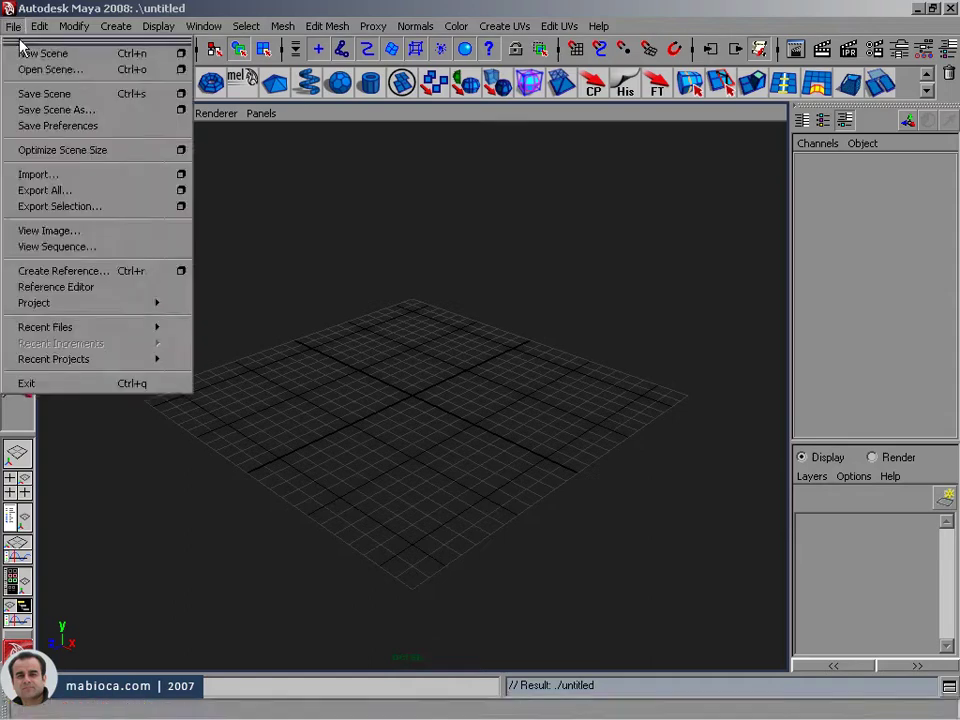
Save the scene as eeeeeeeeeeeeee.mb and show the incrementalSave folder in the Open dialog.
left_click(181, 93)
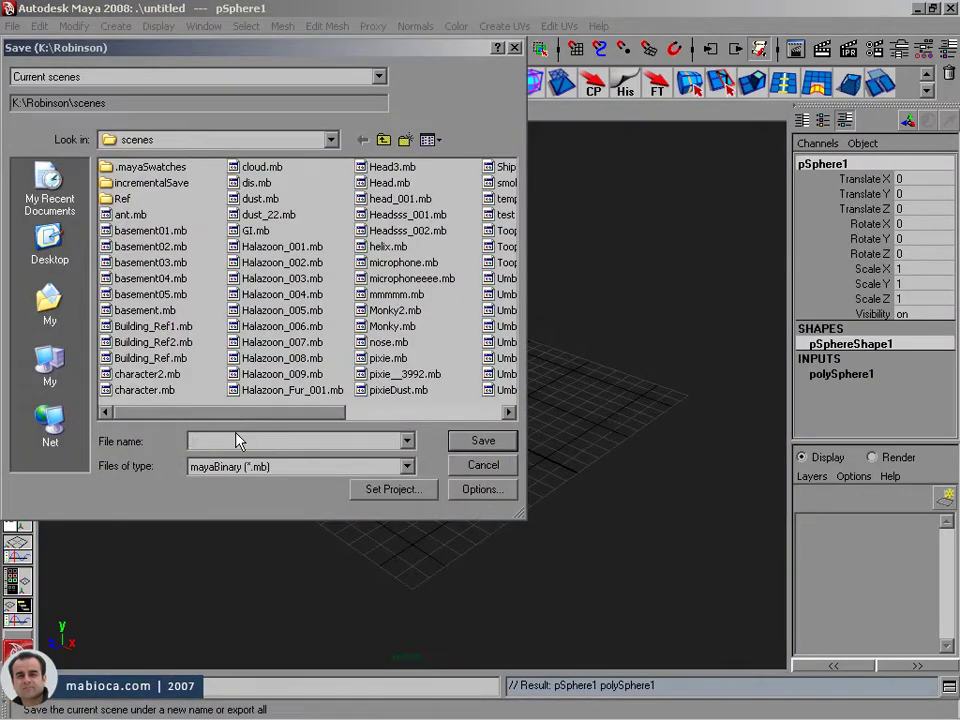
type("eeeeeeeeeeeeee")
key("Return")
key("ctrl+o")
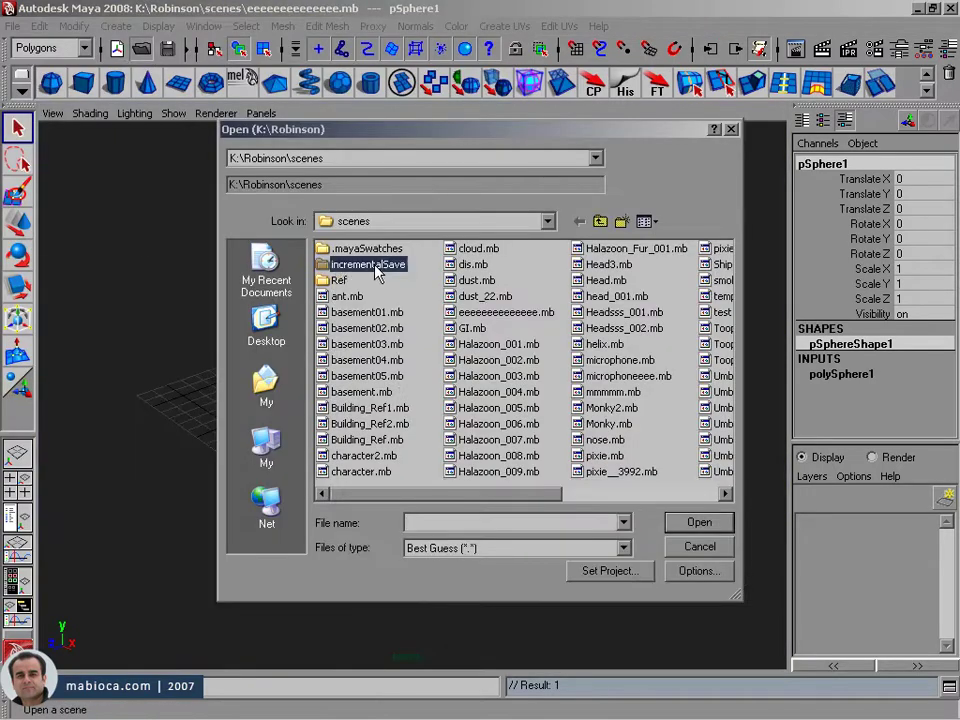
double_click(375, 266)
Open incrementalSave in Explorer and look inside the Halazoon_003.mb backup folder.
left_click(600, 221)
right_click(350, 264)
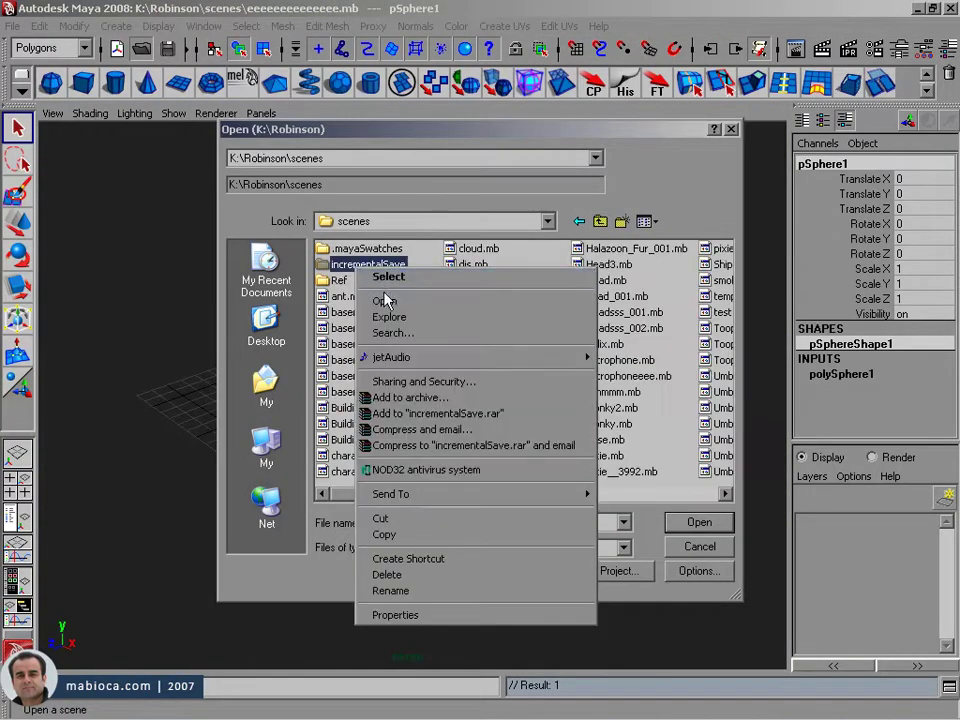
left_click(395, 315)
double_click(360, 315)
key("BackSpace")
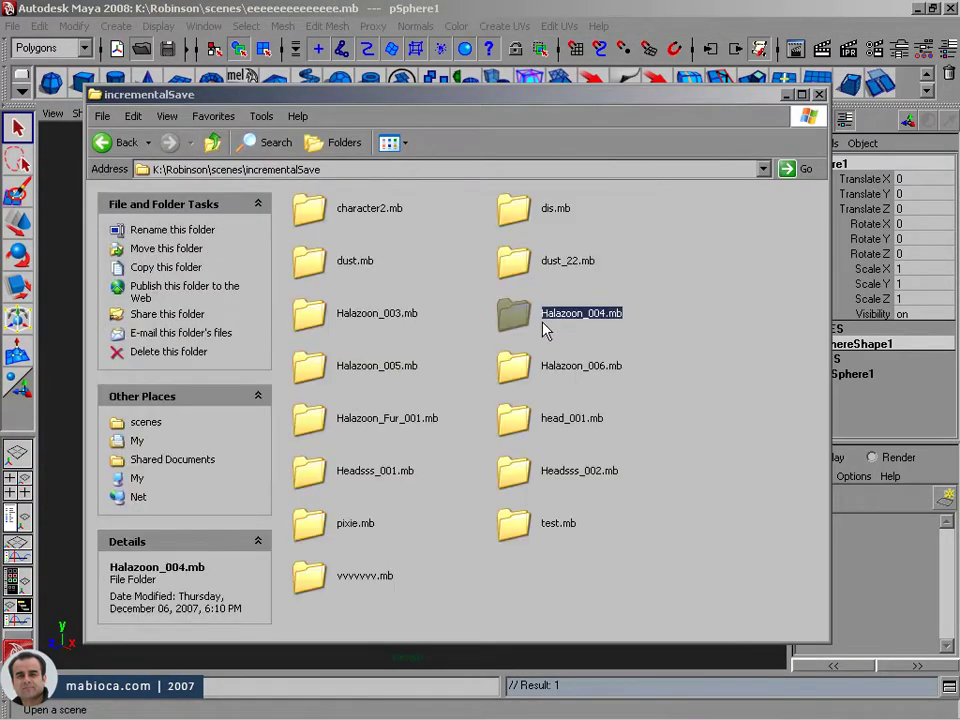
key("BackSpace")
Inspect the Halazoon_004.0002.mb backup, then open the Halazoon_005.mb backup folder.
left_click(357, 574)
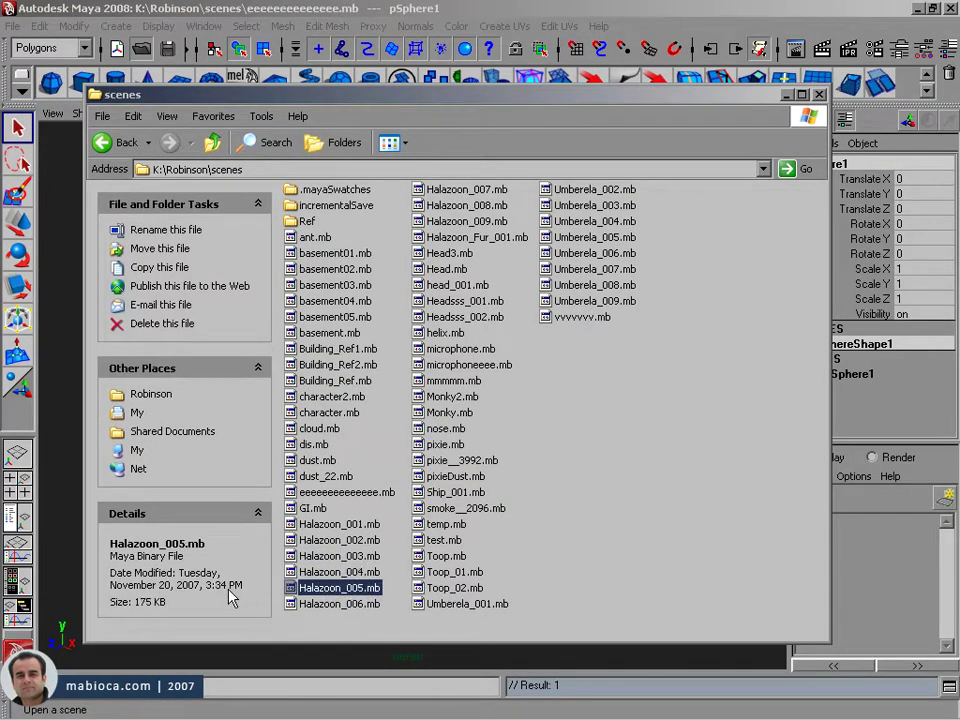
key("alt+Left")
double_click(514, 311)
left_click(537, 222)
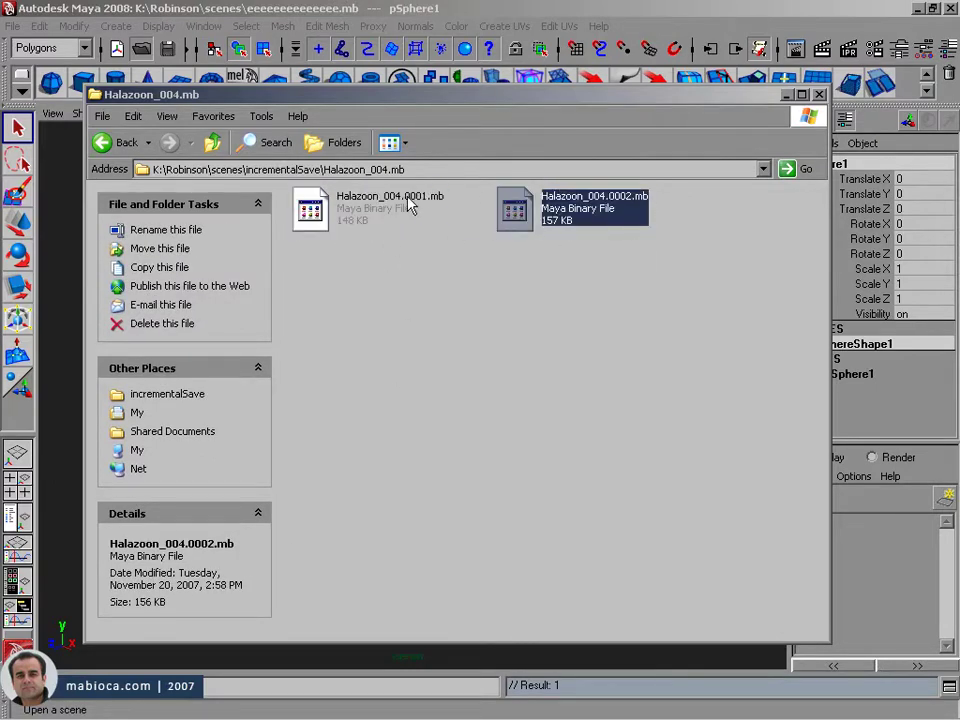
key("alt+Left")
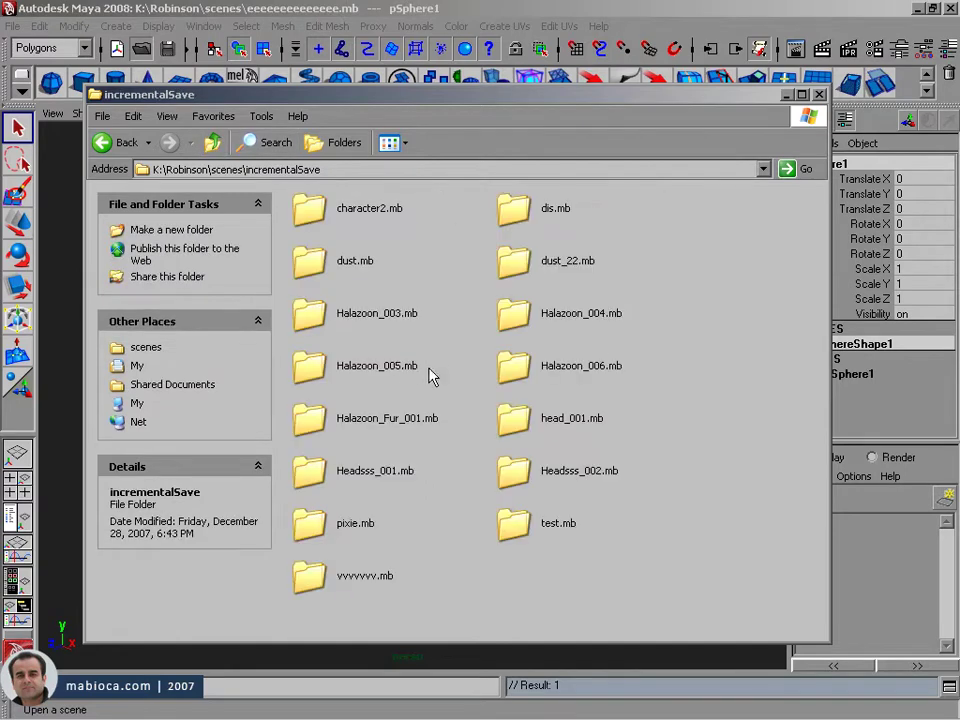
double_click(350, 372)
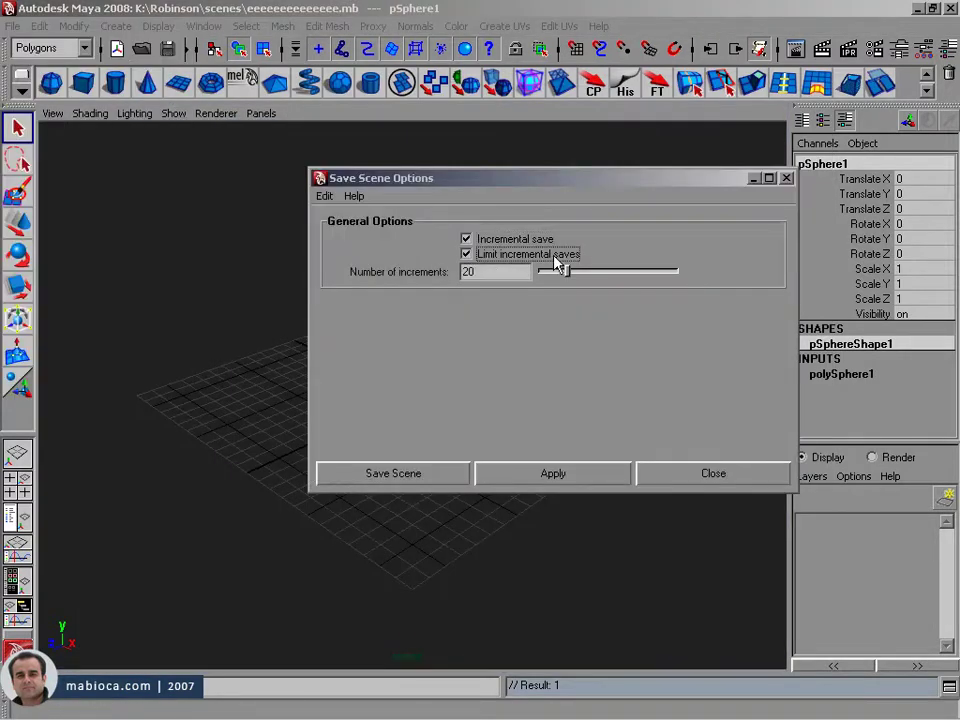
Turn off Limit incremental saves, close the options, and scale the sphere to 4.436.
left_click(466, 254)
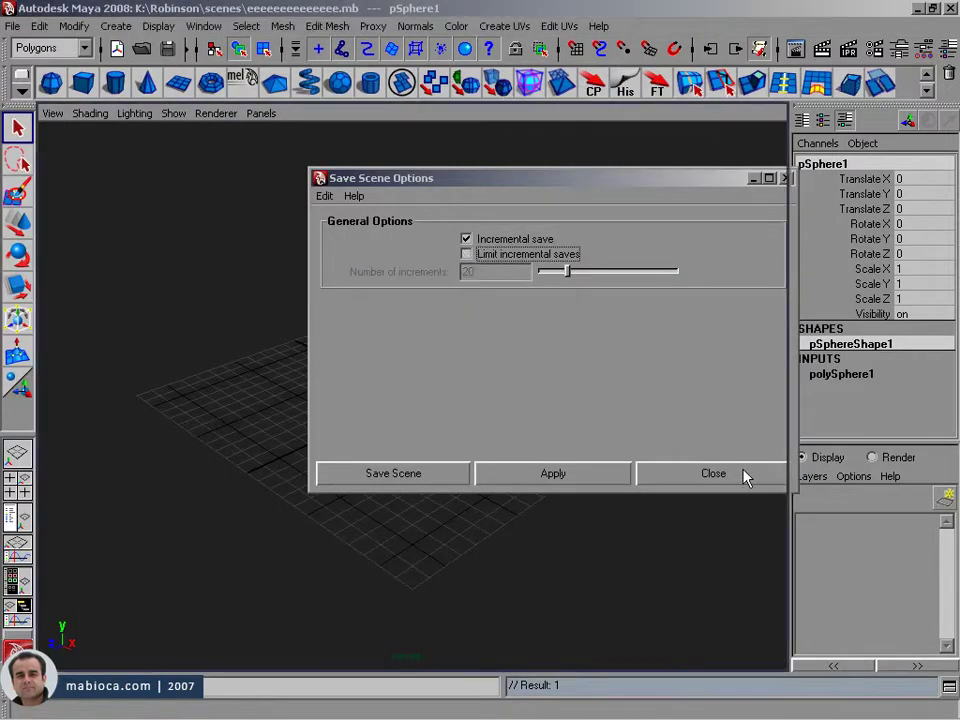
left_click(746, 476)
key("r")
left_click_drag(412, 396, 415, 365)
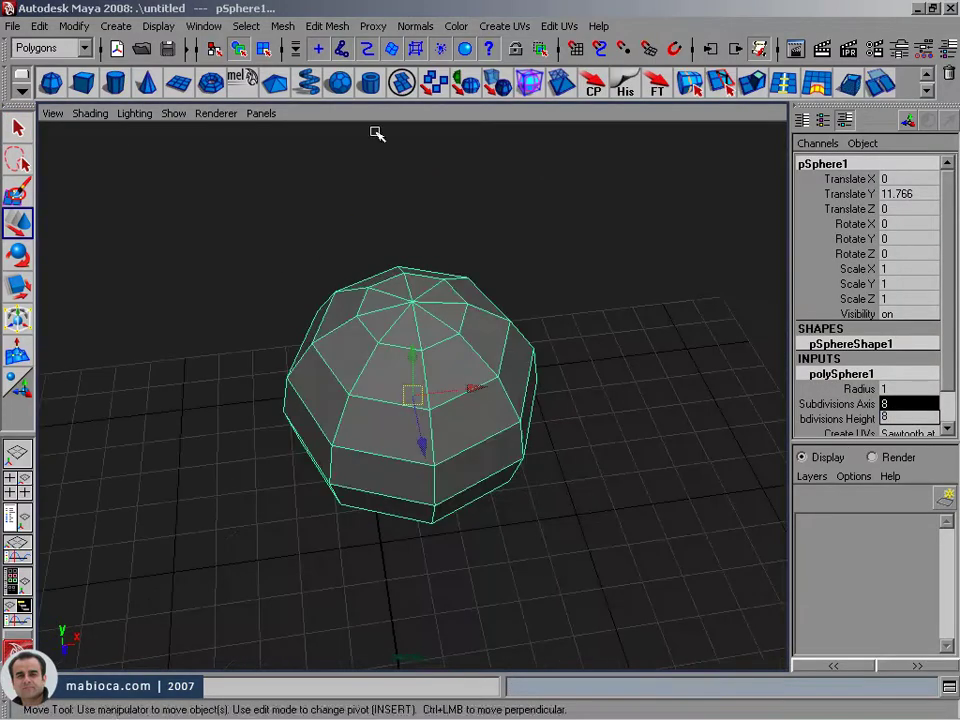
Undo the trial smooth on the 8×8 sphere and reposition the view.
key("ctrl+z")
left_click_drag(622, 355, 531, 435, "alt")
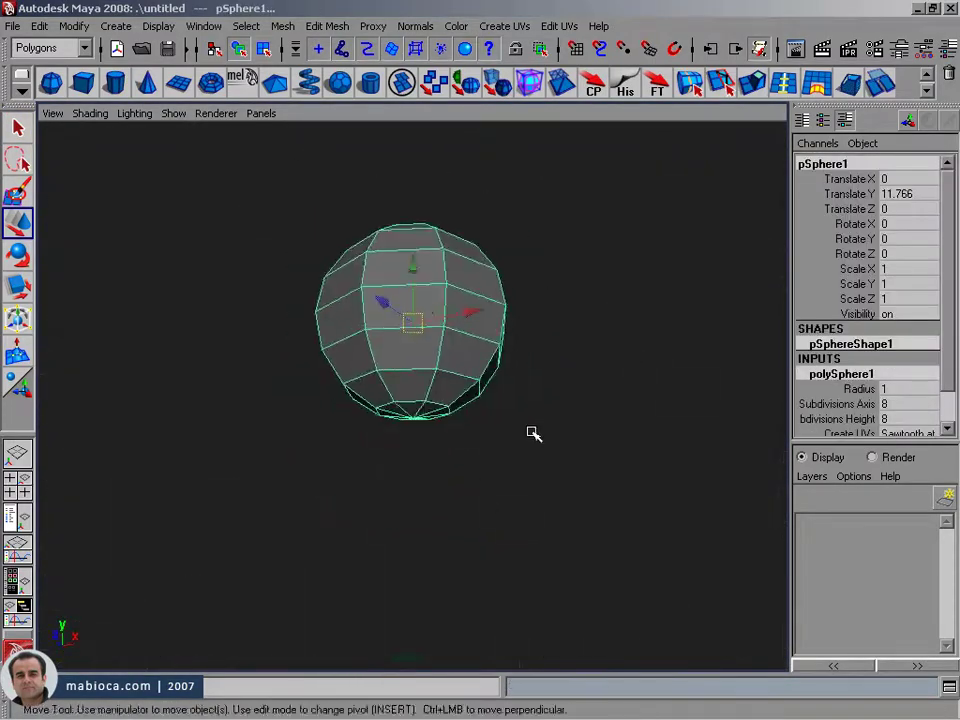
left_click(246, 77)
scroll(952, 378, "down", 2)
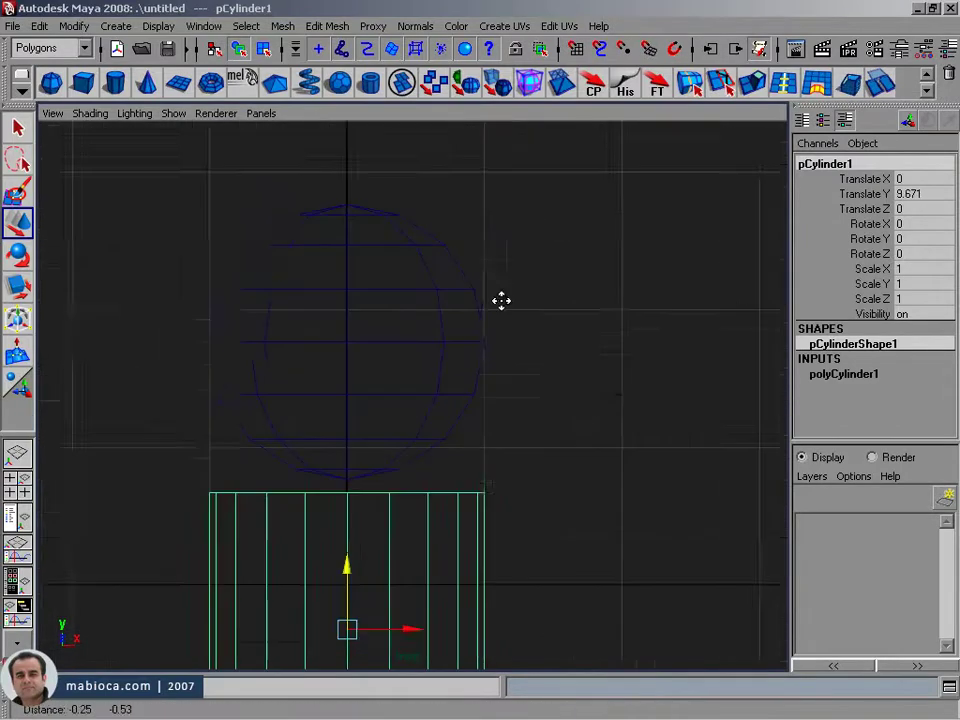
Give the cylinder 8 axis subdivisions and show the perspective view in wireframe.
key("BackSpace")
key("Return")
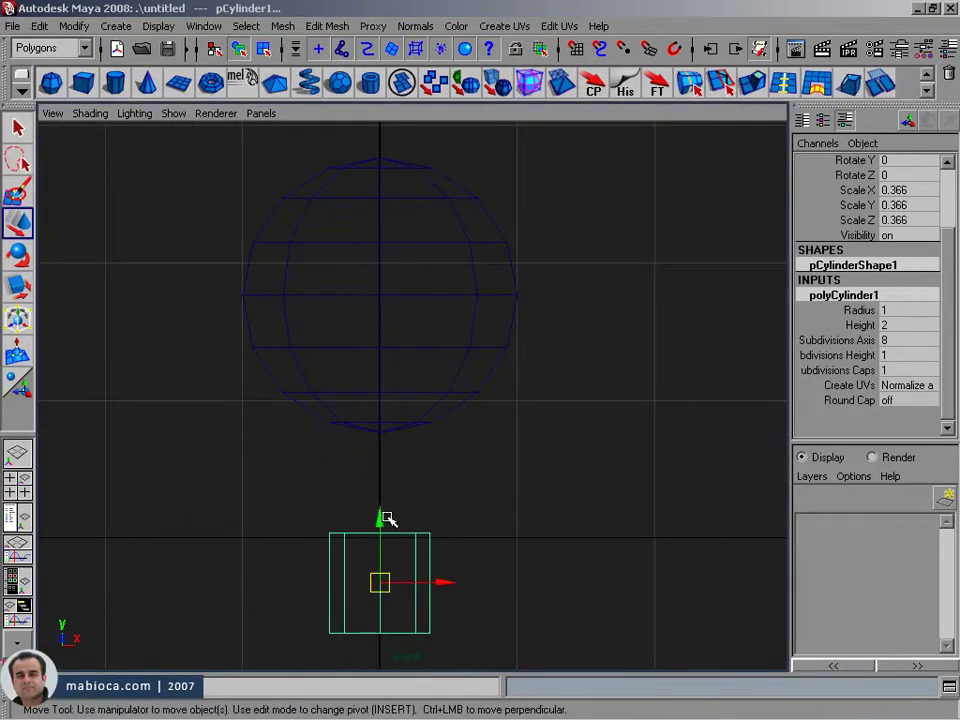
right_click_drag(387, 518, 507, 497, "alt")
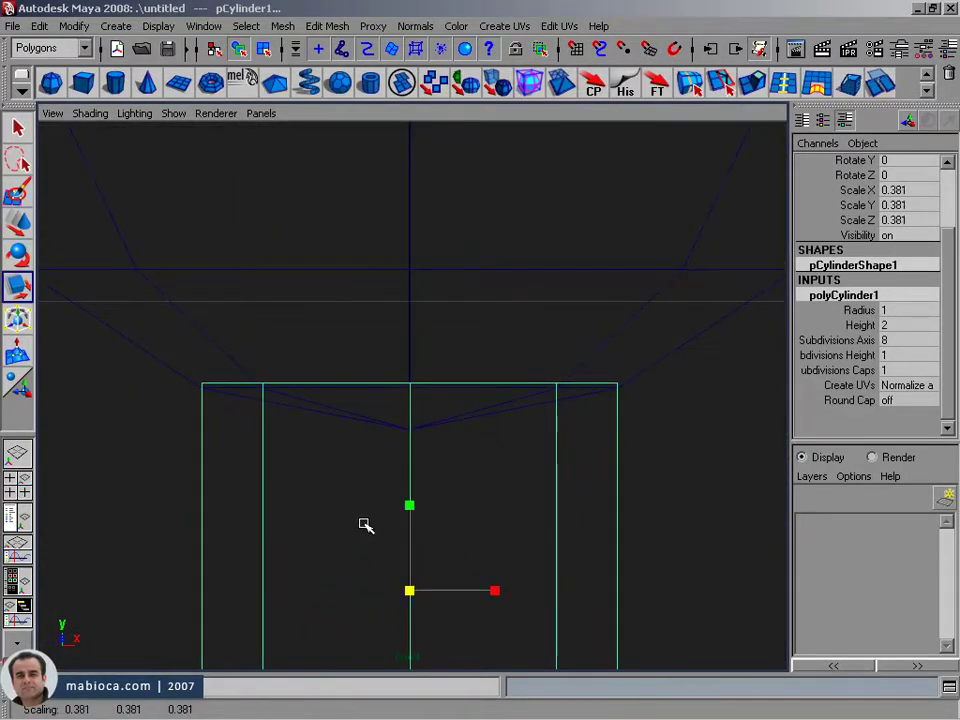
key("space")
key("space")
key("space")
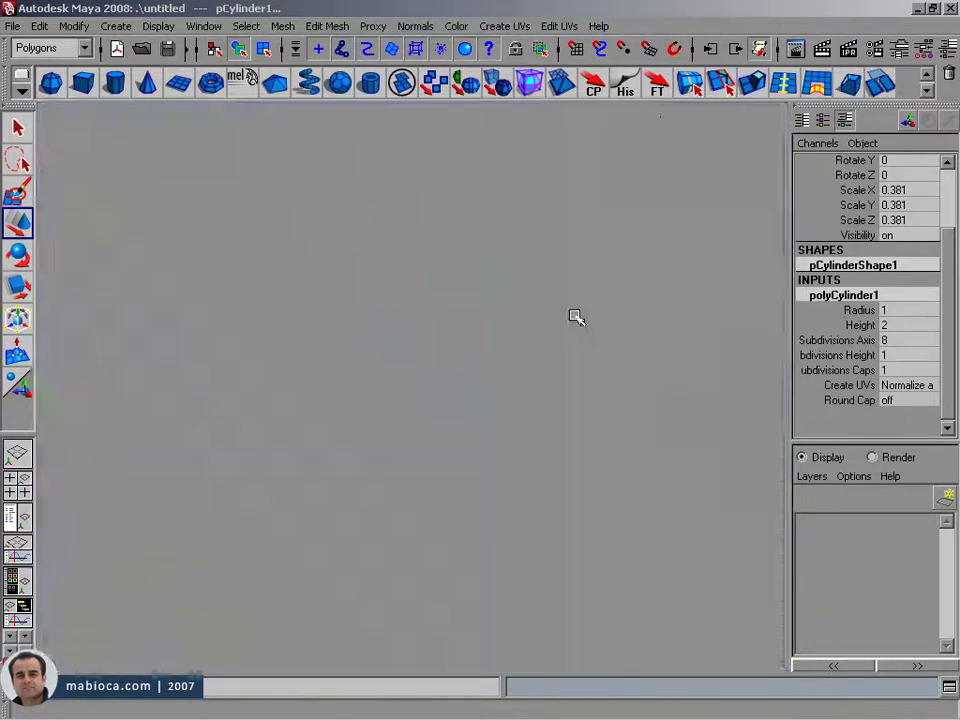
key("space")
key("4")
Scale the cylinder into a thin, tall stem at Scale Y 3.601.
key("r")
right_click_drag(396, 446, 343, 464, "alt")
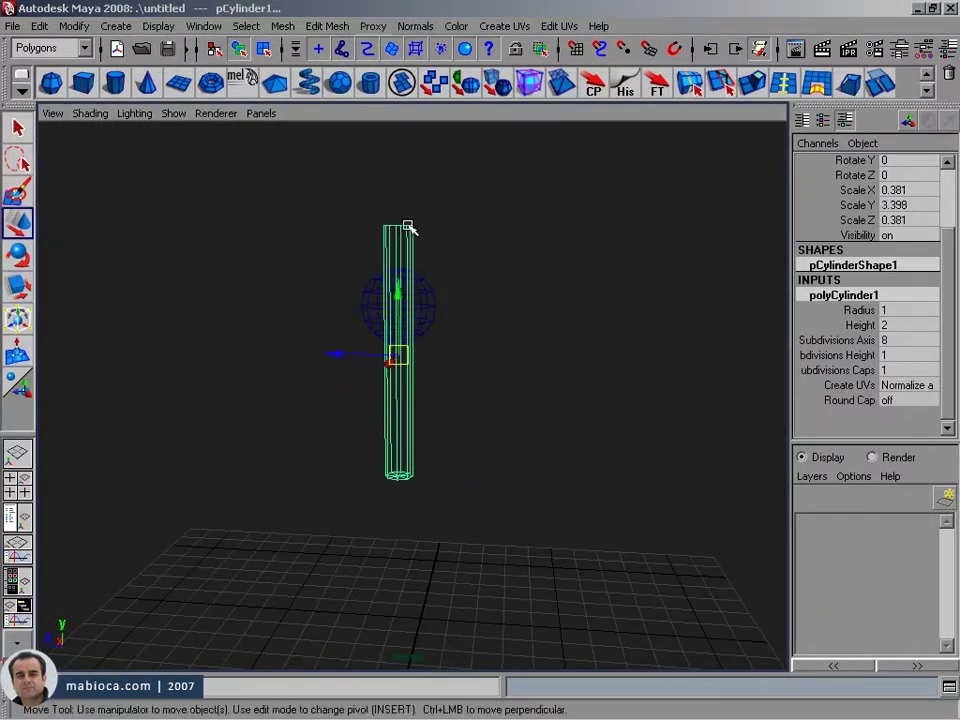
key("r")
left_click_drag(400, 400, 400, 380)
mouse_move(400, 380)
right_mouse_down("alt")
mouse_move(566, 399)
mouse_move(407, 482)
right_mouse_up("alt")
key("w")
left_click_drag(407, 482, 388, 435, "alt")
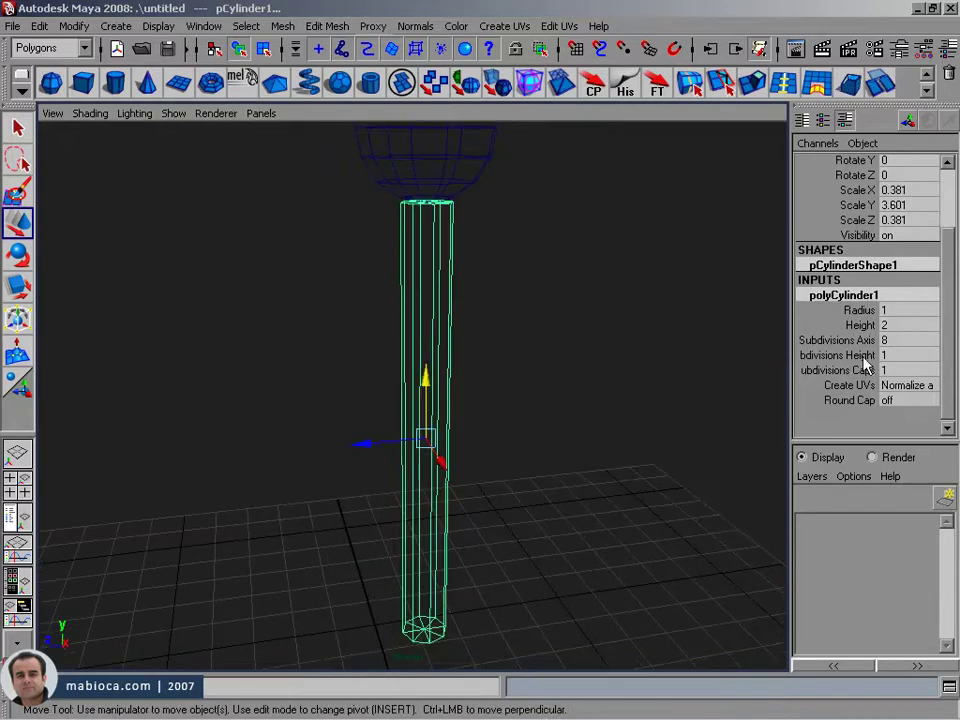
Raise the cylinder's height subdivisions to 12 and frame the tower top.
left_click(862, 357)
mouse_move(577, 432)
middle_mouse_down("alt")
mouse_move(552, 407)
mouse_move(463, 405)
middle_mouse_up("alt")
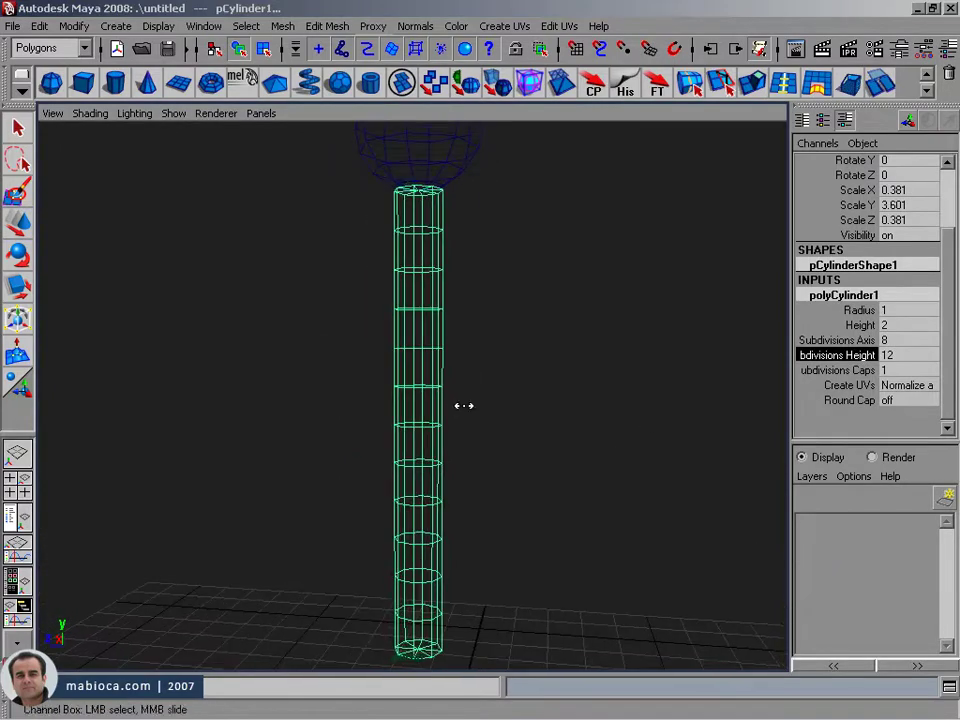
right_click_drag(463, 405, 553, 416, "alt")
key("w")
left_click_drag(246, 294, 658, 390)
left_click(572, 305)
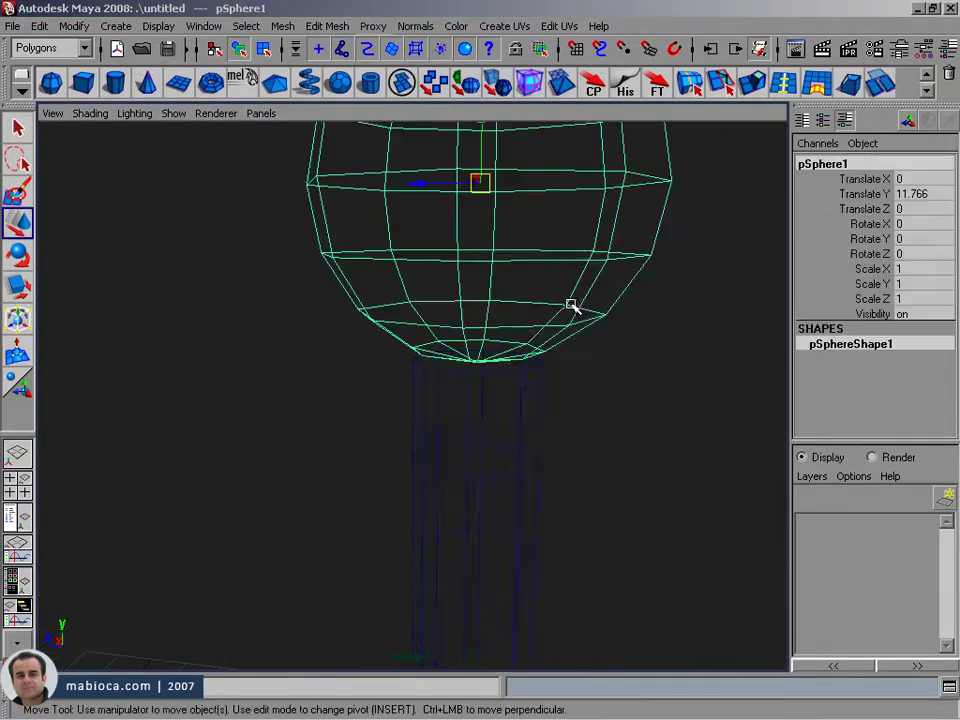
Delete the sphere's bottom faces and select the cylinder stem.
key("F11")
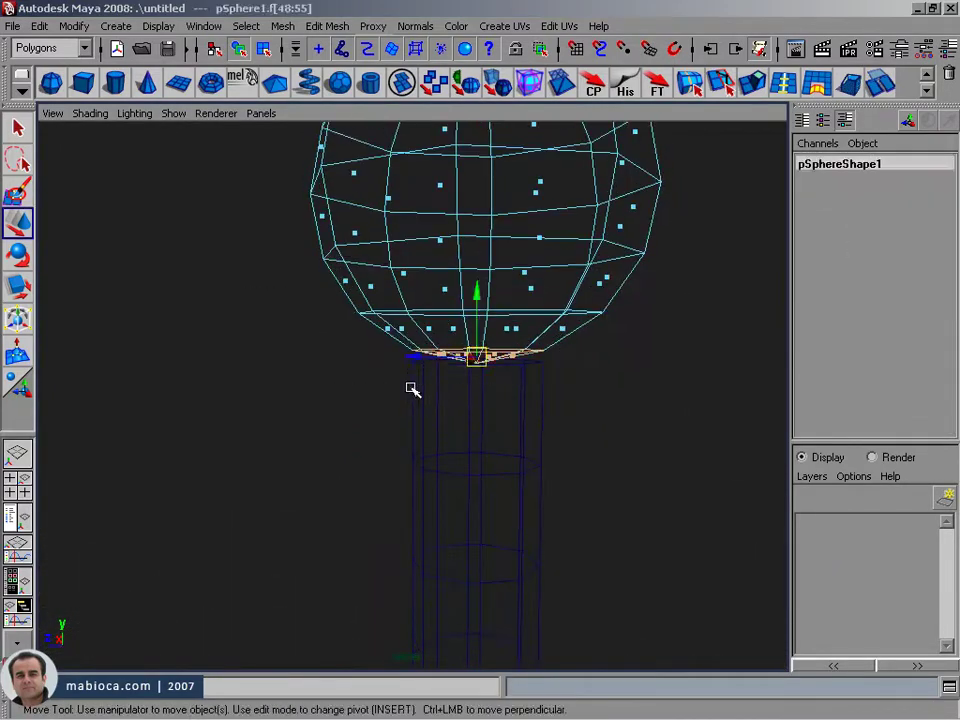
key("5")
right_click_drag(411, 388, 577, 246, "alt")
key("F8")
mouse_move(148, 278)
right_mouse_down("alt")
mouse_move(583, 388)
mouse_move(420, 400)
right_mouse_up("alt")
left_click(413, 400)
Clear the combined mesh's history and preview it smoothed and in wireframe.
key("alt+shift+d")
mouse_move(328, 172)
right_mouse_down("alt")
mouse_move(420, 300)
mouse_move(486, 428)
right_mouse_up("alt")
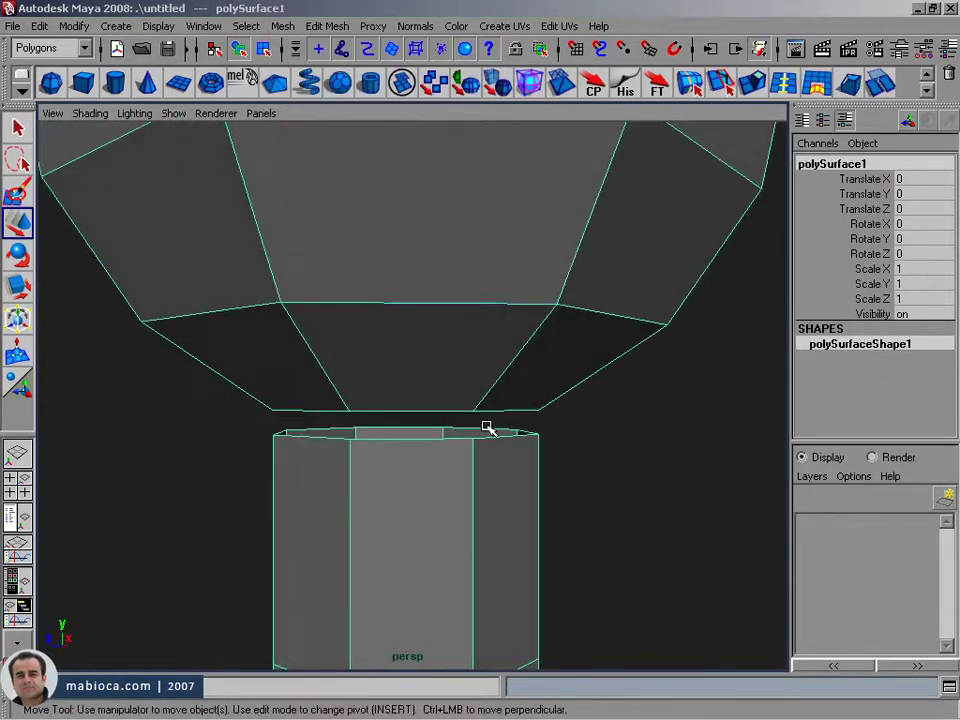
key("3")
key("4")
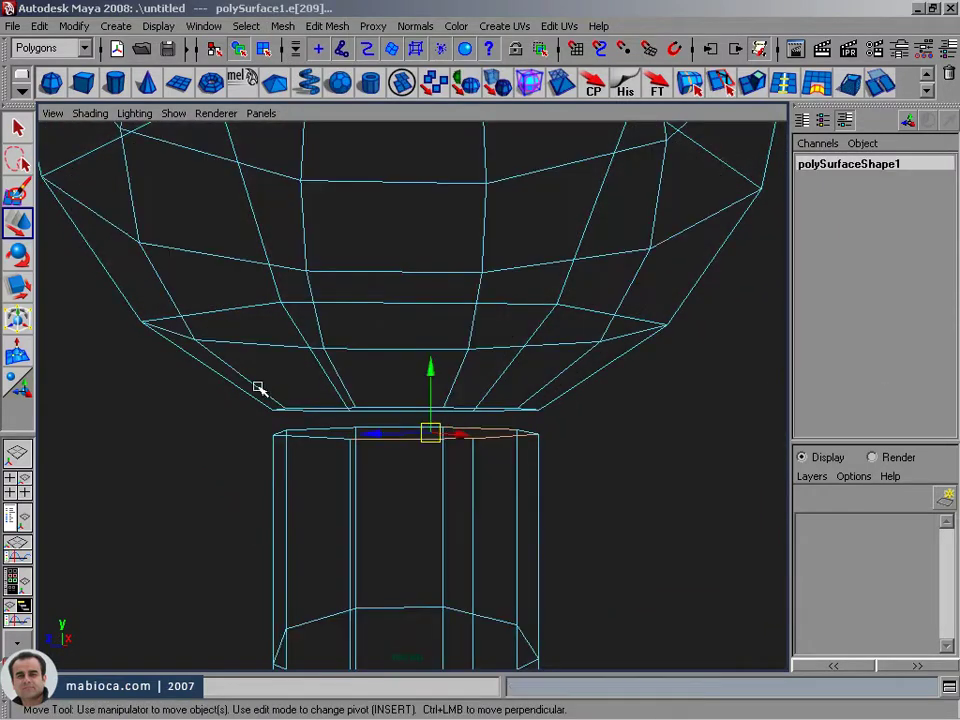
key("1")
Bridge the open edges between sphere and stem and adjust the bridge divisions.
key("5")
mouse_move(465, 390)
left_mouse_down("alt")
mouse_move(336, 150)
mouse_move(396, 311)
left_mouse_up("alt")
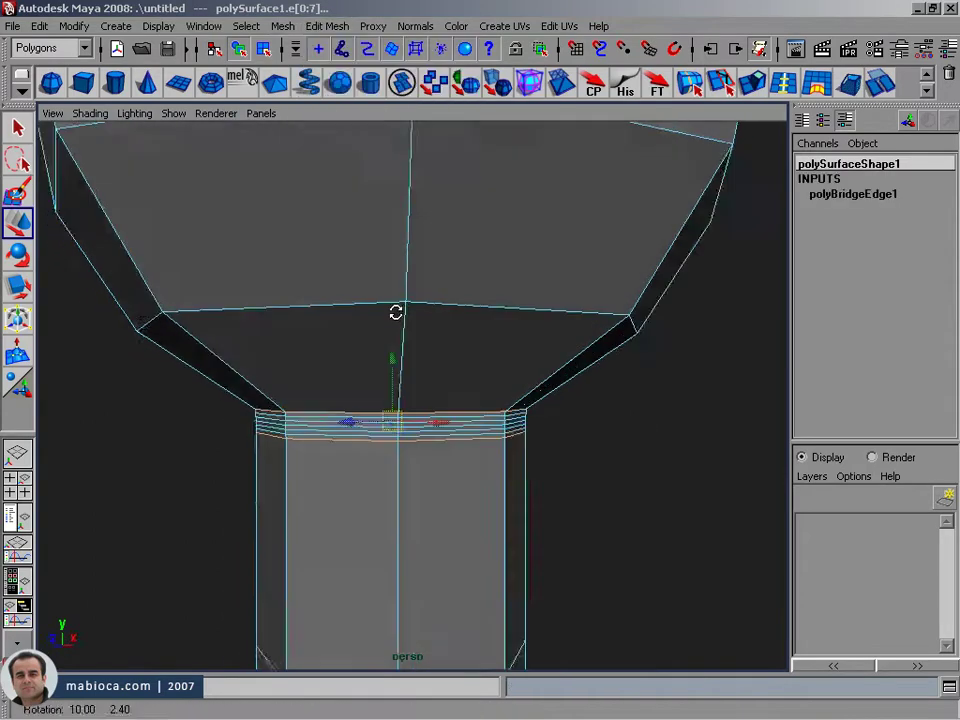
left_click(870, 238)
right_click_drag(625, 328, 604, 375, "alt")
left_click_drag(604, 375, 456, 336, "alt")
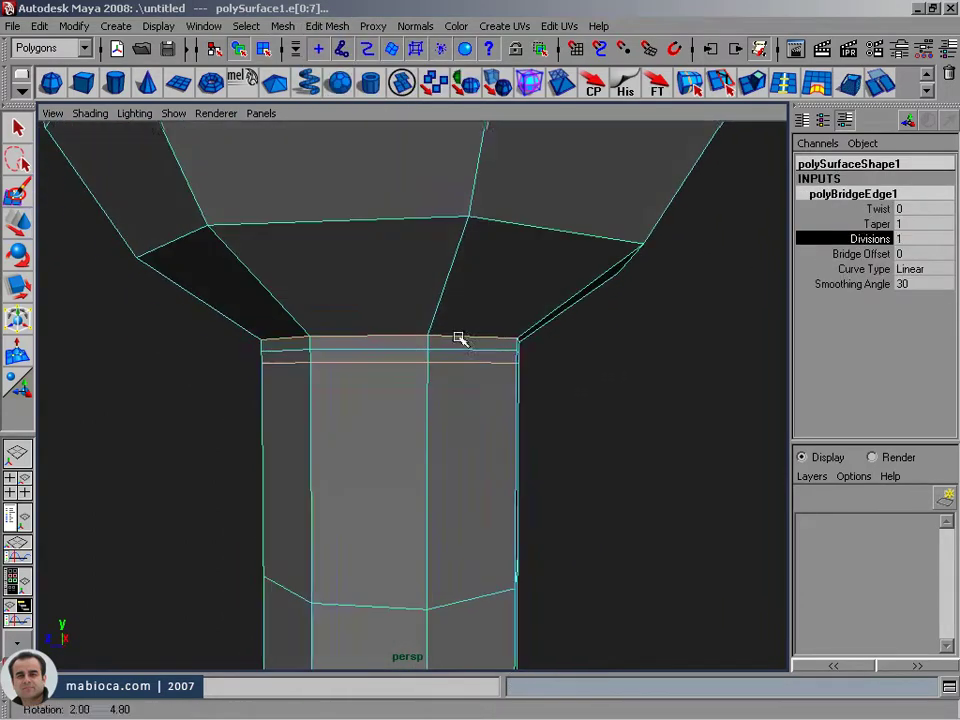
Select the neck ring vertices in wireframe to tweak the bridged neck.
key("4")
key("F8")
key("w")
right_click_drag(456, 336, 393, 405, "alt")
right_click_drag(514, 379, 410, 379)
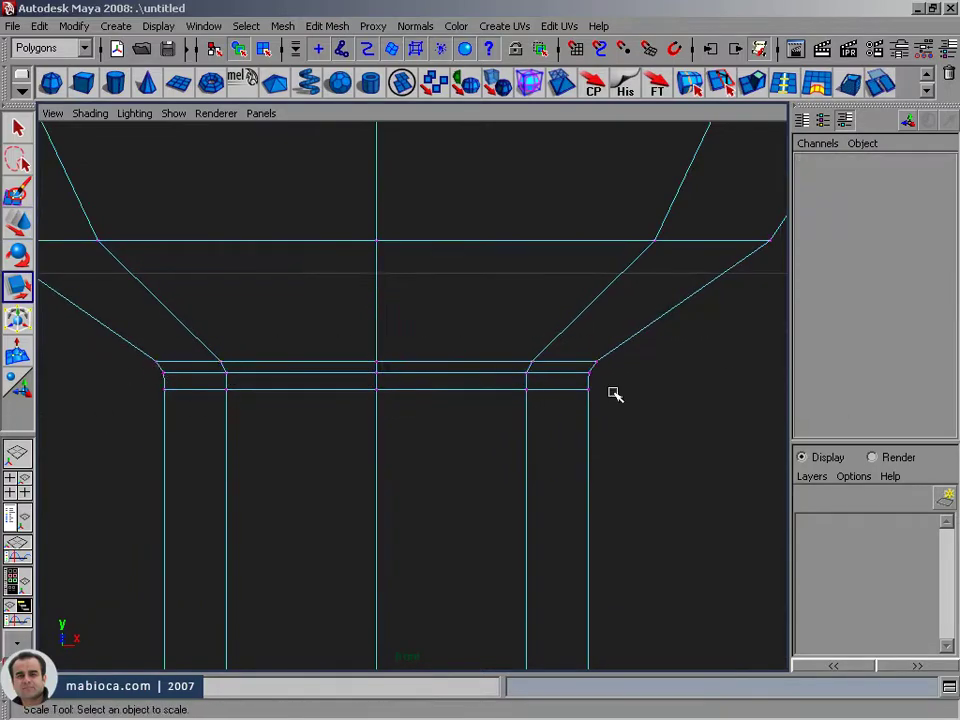
key("5")
Frame the neck vertices and check the bulb-topped column in shaded object mode.
left_click_drag(647, 362, 200, 296, "alt")
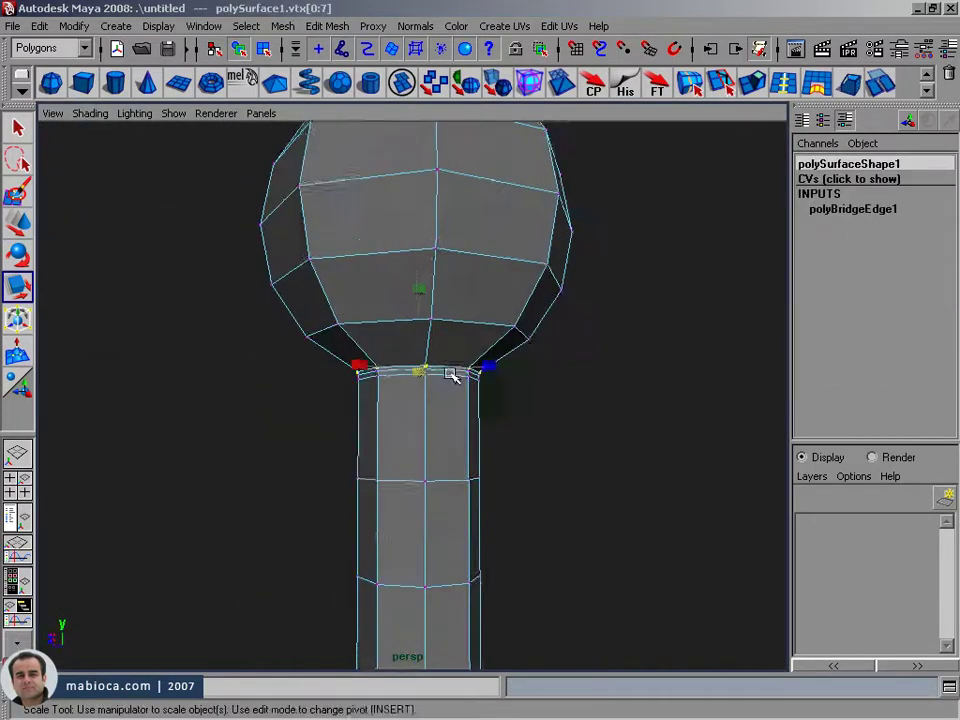
key("4")
key("f")
key("F8")
key("5")
scroll(317, 386, "down", 5)
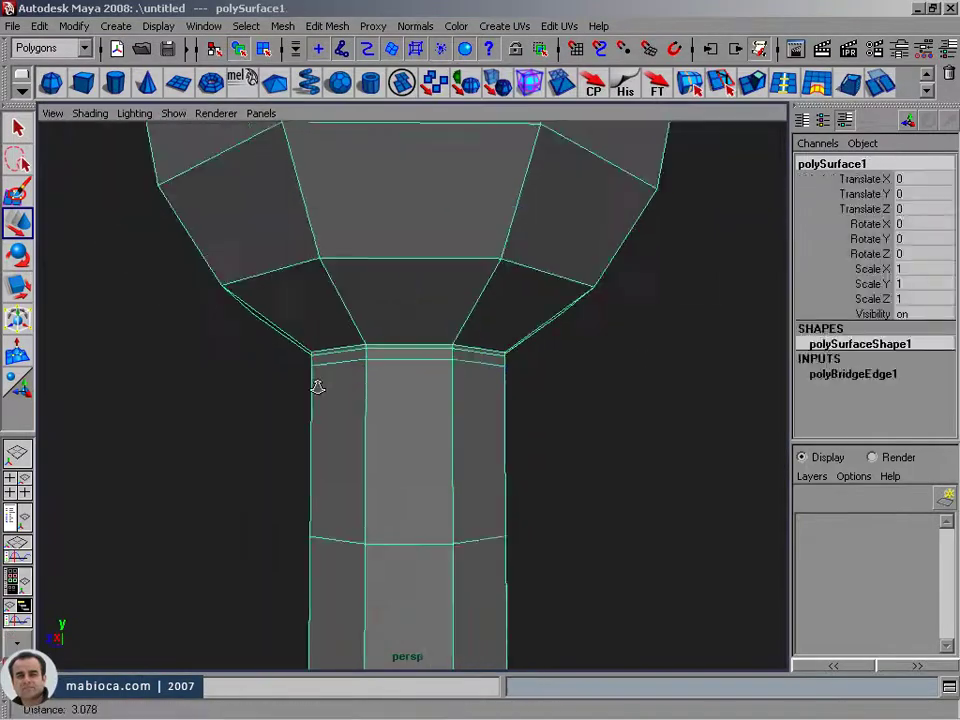
Rotate polySurface1 90° on Z, move it to X 7.731, Y 5.091, and centre its pivot.
key("1")
left_click(414, 249)
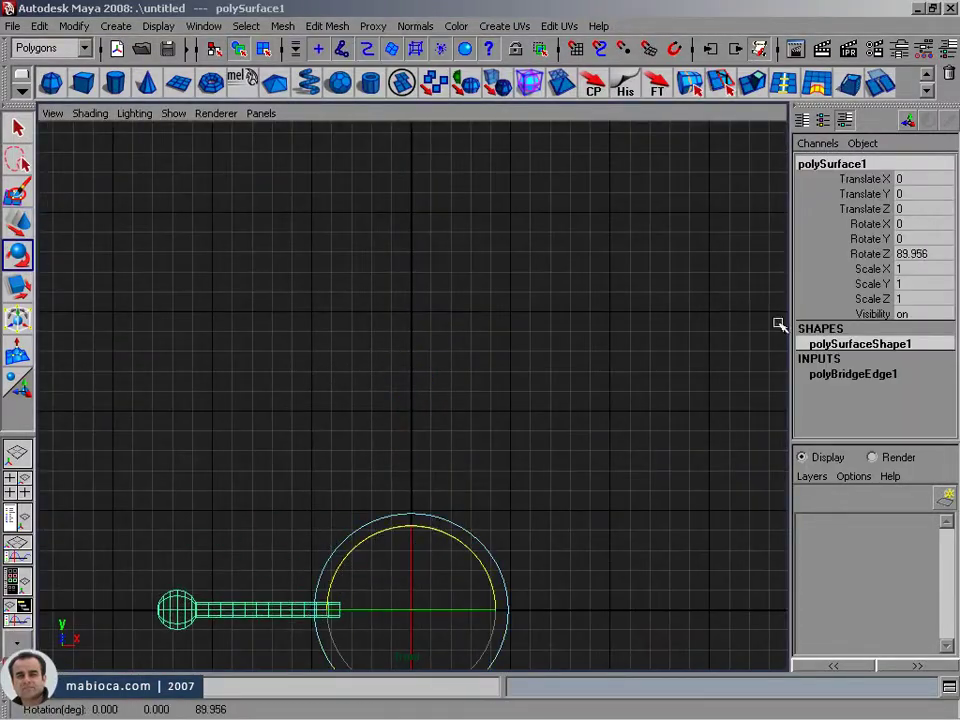
key("Return")
key("w")
left_click_drag(411, 610, 563, 373)
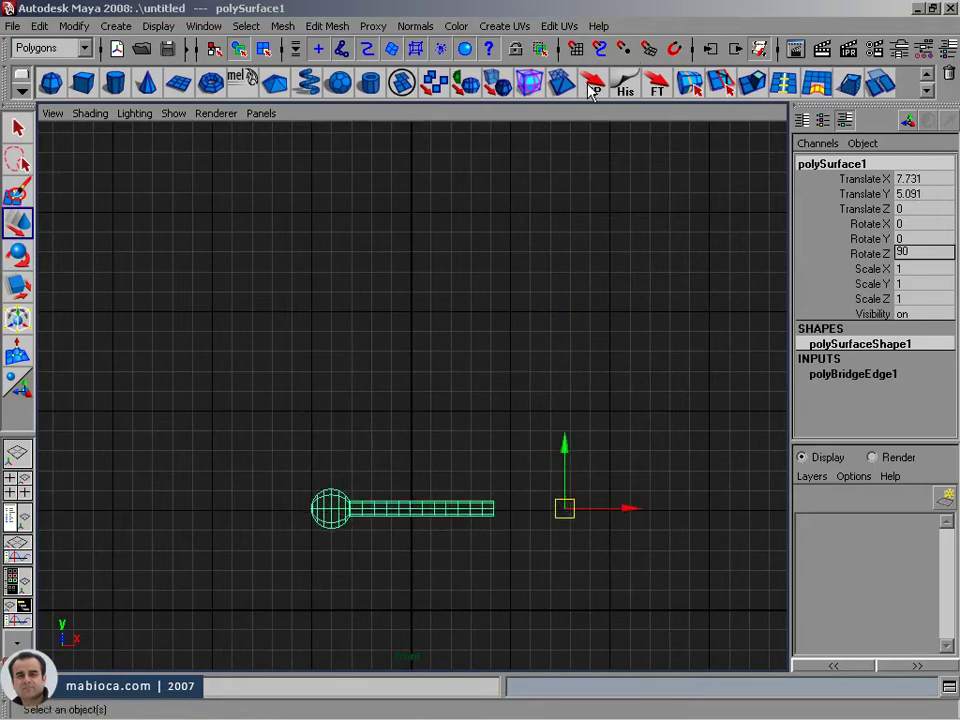
left_click(593, 85)
key("f")
Orbit around the mesh and marquee-select the stem vertices.
left_click(634, 403)
mouse_move(634, 403)
left_mouse_down("alt")
mouse_move(354, 480)
mouse_move(564, 467)
left_mouse_up("alt")
right_click_drag(311, 381, 250, 381)
left_click_drag(250, 381, 206, 326, "alt")
mouse_move(206, 326)
left_mouse_down()
mouse_move(514, 452)
mouse_move(615, 420)
mouse_move(310, 385)
mouse_move(440, 380)
left_mouse_up()
Add a bend deformer to the stem vertices with Curvature 0.7.
key("F2")
left_click(406, 26)
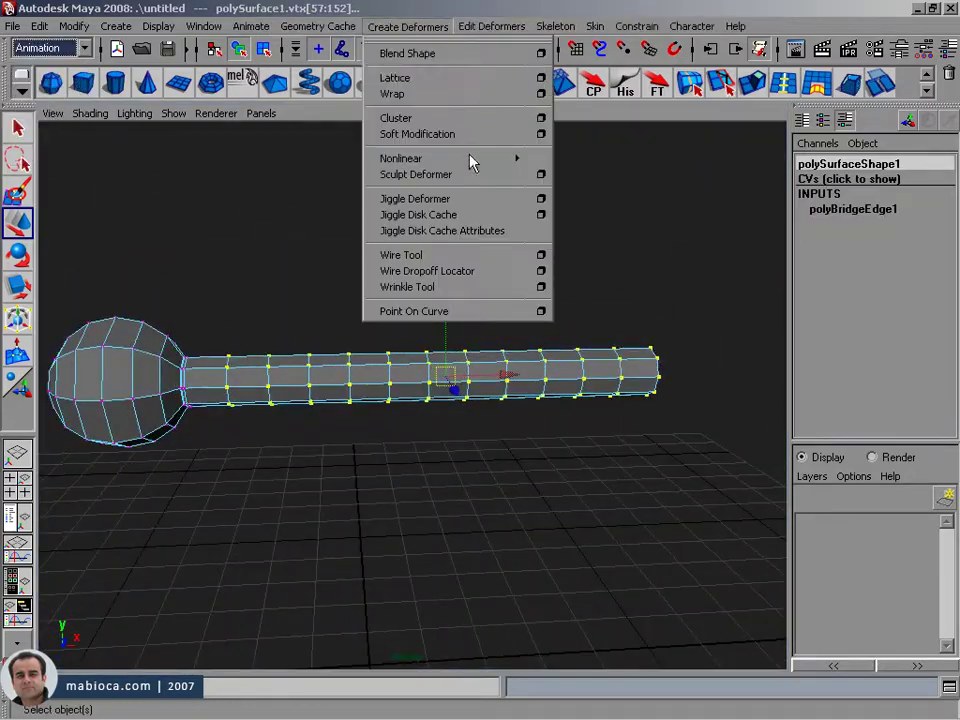
left_click(590, 158)
mouse_move(470, 330)
left_mouse_down("alt")
mouse_move(411, 401)
mouse_move(430, 360)
left_mouse_up("alt")
left_click(825, 373)
left_click(850, 400)
middle_click_drag(611, 401, 531, 364)
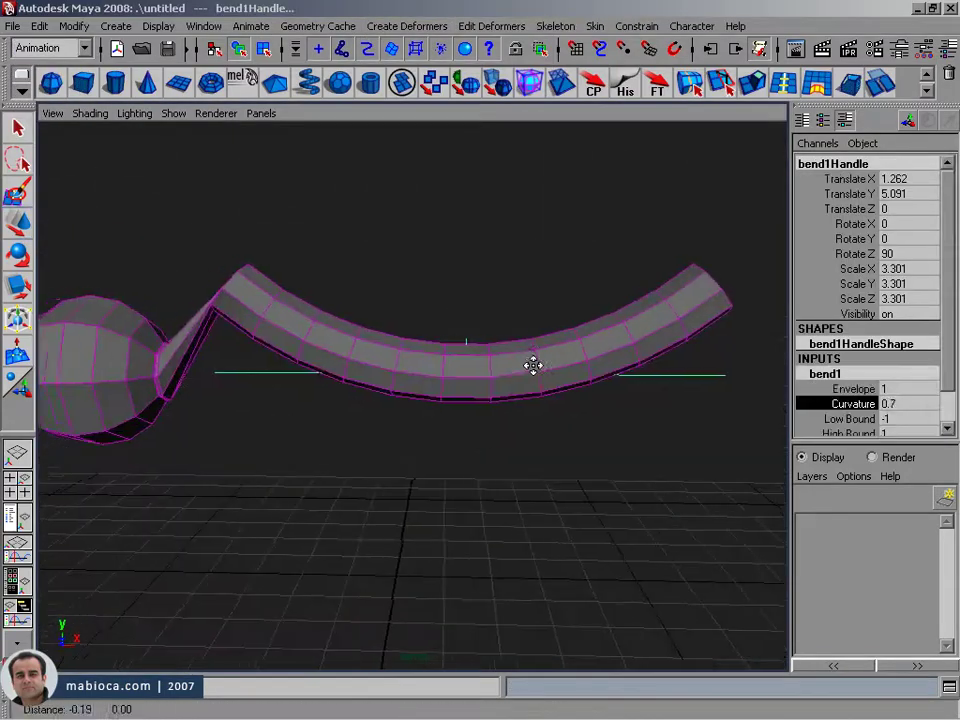
Set the bend's High Bound to 0 and slide the bend handle along the tube.
left_click(849, 384)
middle_click_drag(605, 348, 570, 350)
key("w")
mouse_move(570, 350)
left_mouse_down("alt")
mouse_move(330, 360)
mouse_move(197, 326)
left_mouse_up("alt")
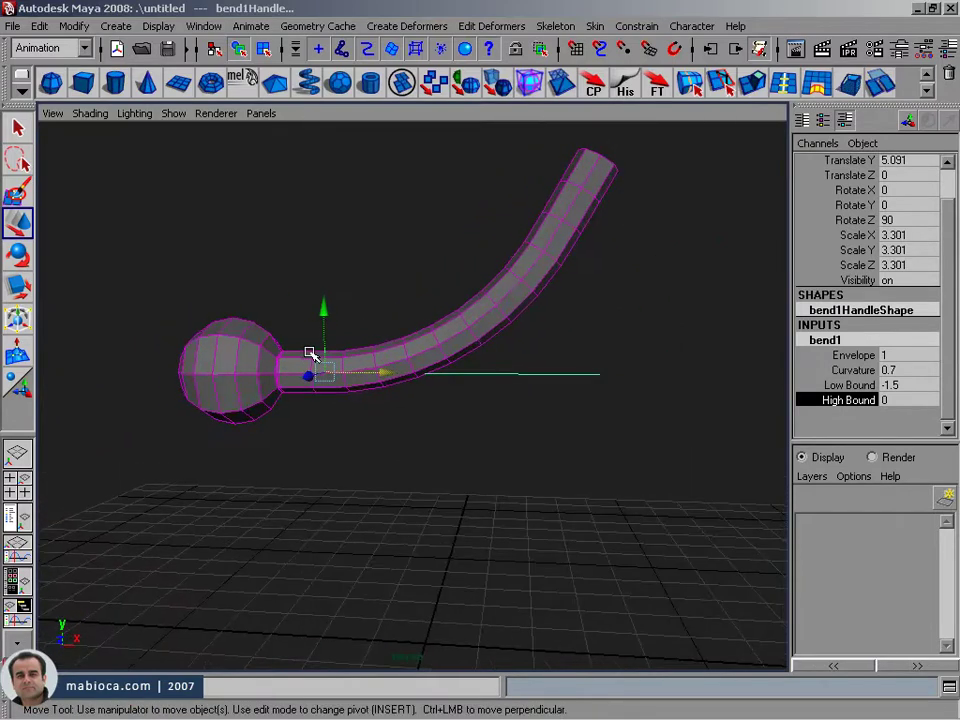
left_click_drag(390, 372, 437, 372)
Raise Curvature to 1.3, enlarge the bend handle, then delete the mesh's history.
left_click(853, 370)
mouse_move(690, 336)
middle_mouse_down()
mouse_move(731, 335)
mouse_move(696, 340)
middle_mouse_up()
middle_click_drag(477, 303, 735, 230)
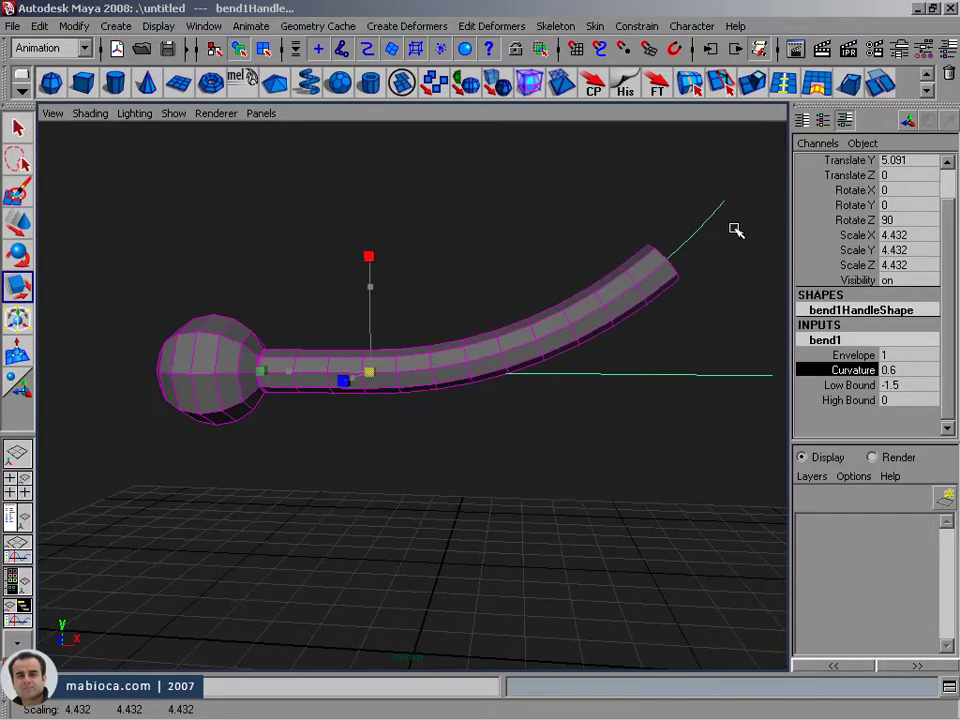
left_click(574, 332)
left_click(39, 26)
left_click(240, 221)
mouse_move(420, 370)
left_mouse_down("alt")
mouse_move(546, 381)
mouse_move(505, 340)
left_mouse_up("alt")
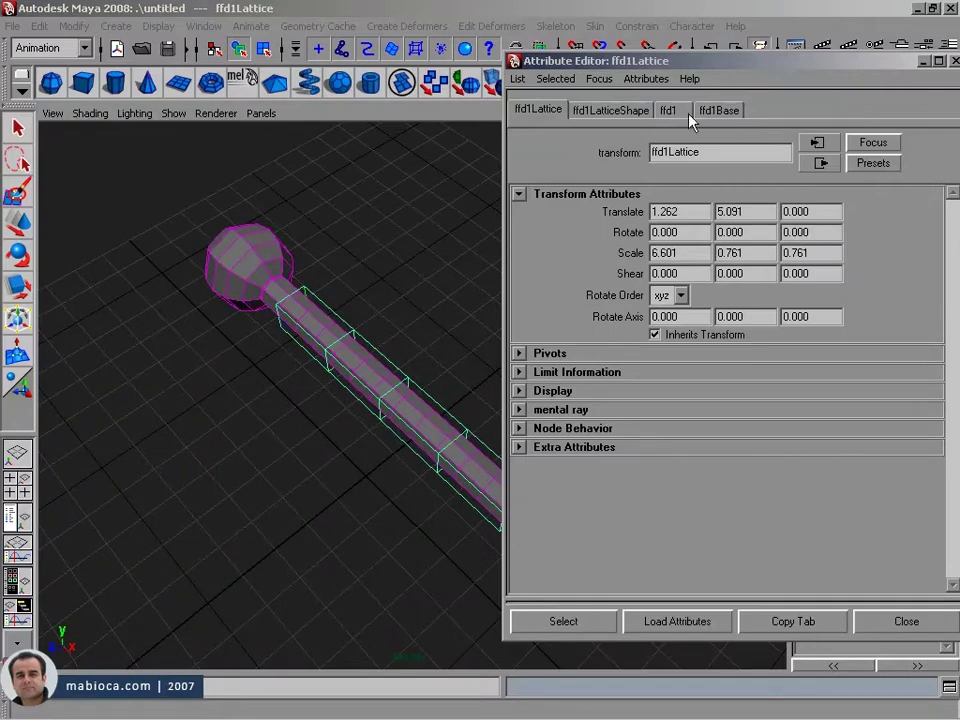
Check the lattice settings and scale the middle row of lattice points inward to taper the tube.
left_click(680, 111)
left_click(906, 621)
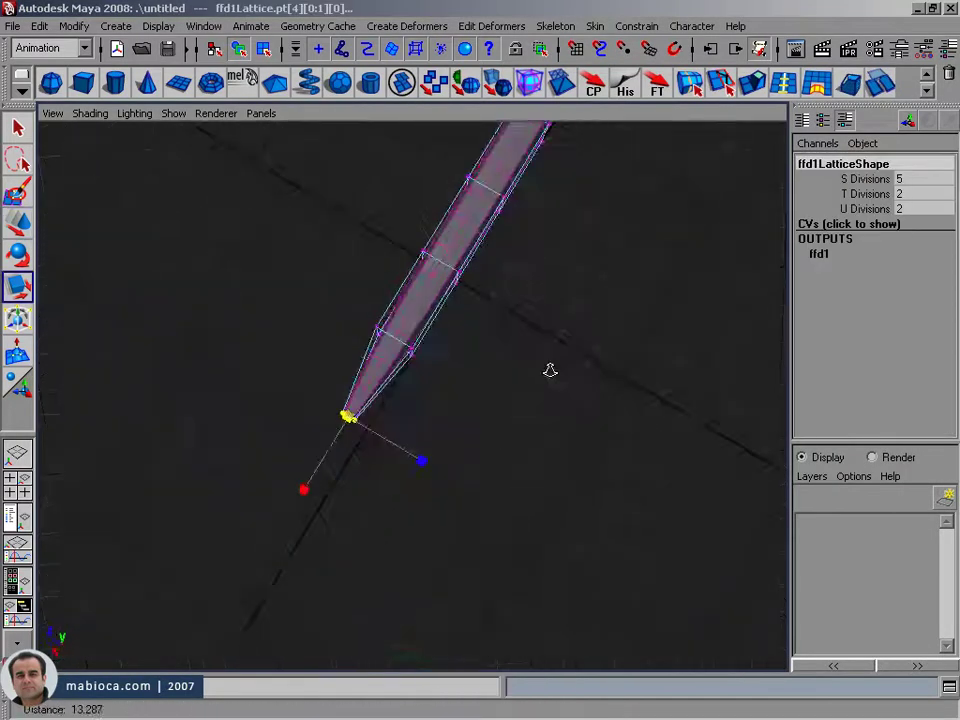
left_click_drag(550, 370, 551, 317, "alt")
key("r")
left_click_drag(536, 403, 439, 441)
left_click_drag(493, 368, 472, 271, "alt")
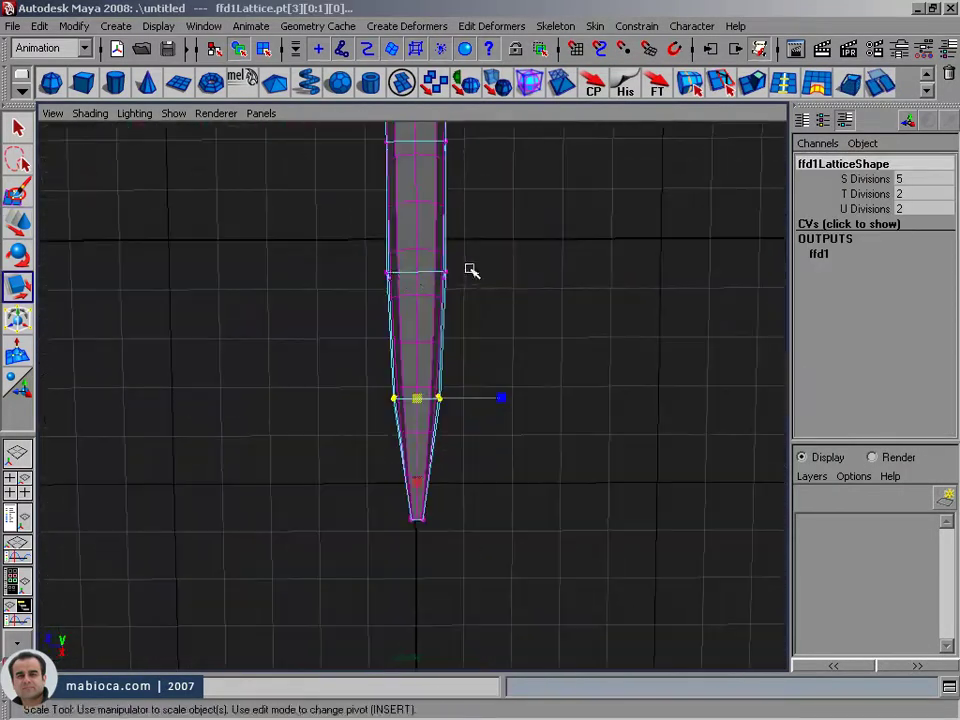
Select further rows of lattice points along the tube, undoing an accidental mesh pick.
left_click_drag(472, 356, 370, 420)
mouse_move(370, 420)
left_mouse_down("alt")
mouse_move(315, 435)
mouse_move(242, 379)
mouse_move(499, 425)
left_mouse_up("alt")
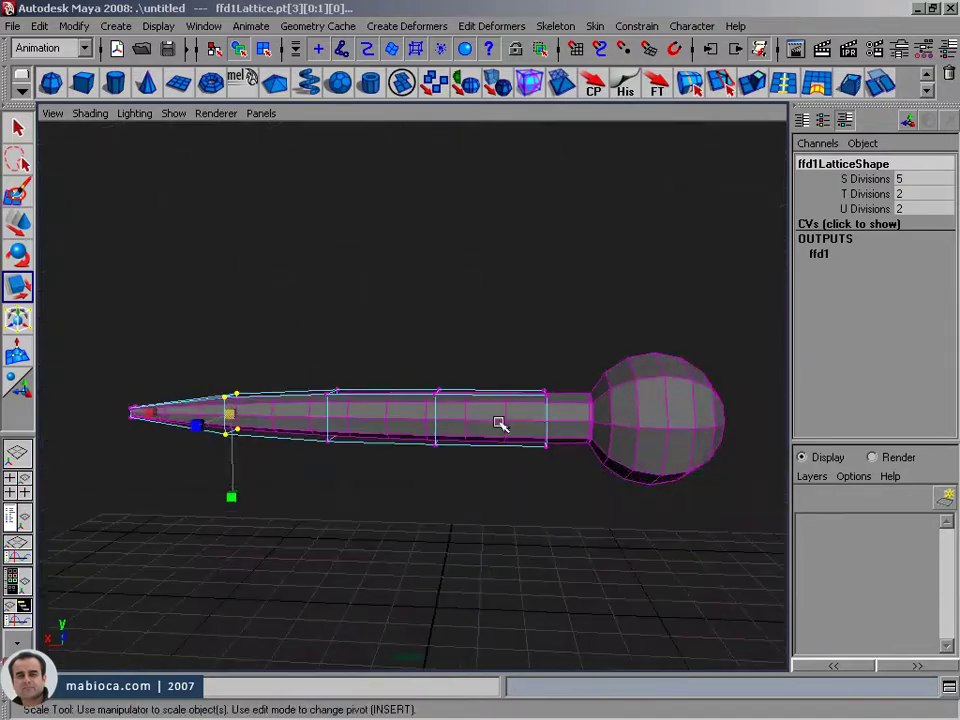
mouse_move(333, 500)
left_mouse_down("alt")
mouse_move(309, 482)
mouse_move(332, 493)
mouse_move(36, 476)
mouse_move(48, 440)
left_mouse_up("alt")
key("ctrl+z")
left_click_drag(327, 367, 260, 457)
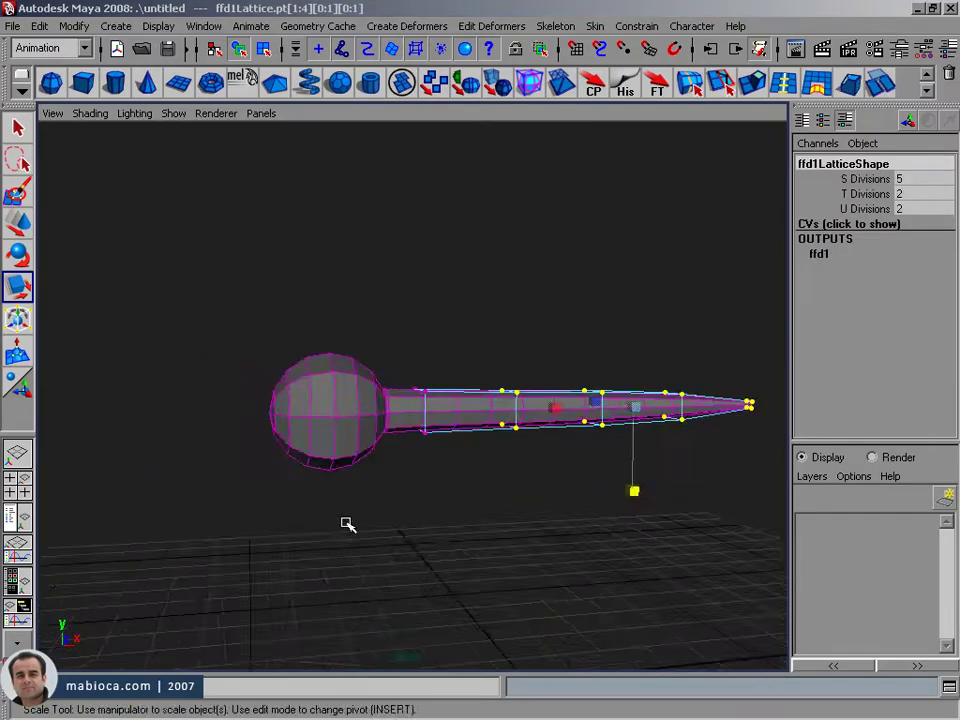
Inspect the tapered ball end, then select the mesh and apply a bend deformer.
left_click_drag(343, 523, 407, 381, "alt")
right_click_drag(407, 381, 461, 270, "alt")
key("4")
key("5")
mouse_move(447, 522)
left_mouse_down("alt")
mouse_move(450, 354)
mouse_move(343, 390)
mouse_move(313, 317)
left_mouse_up("alt")
left_click(343, 390)
left_click(737, 316)
left_click(500, 395)
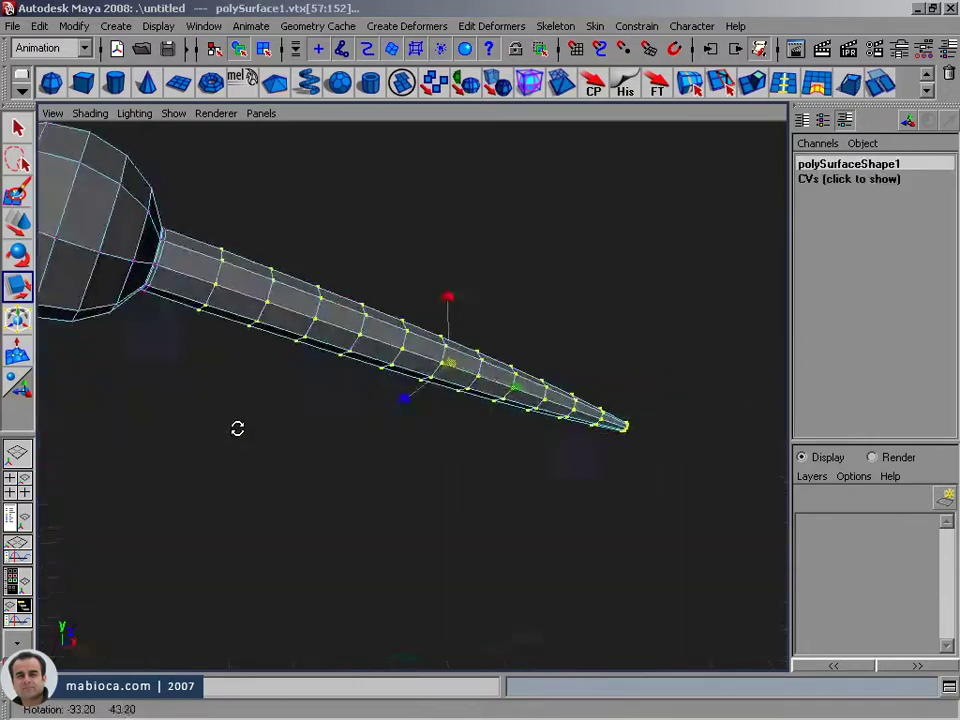
left_click(566, 165)
Raise the first bend's High Bound and set its curvature to 1.6 so the tube bends up.
key("e")
left_click(825, 373)
left_click(848, 400)
middle_click_drag(700, 403, 741, 403)
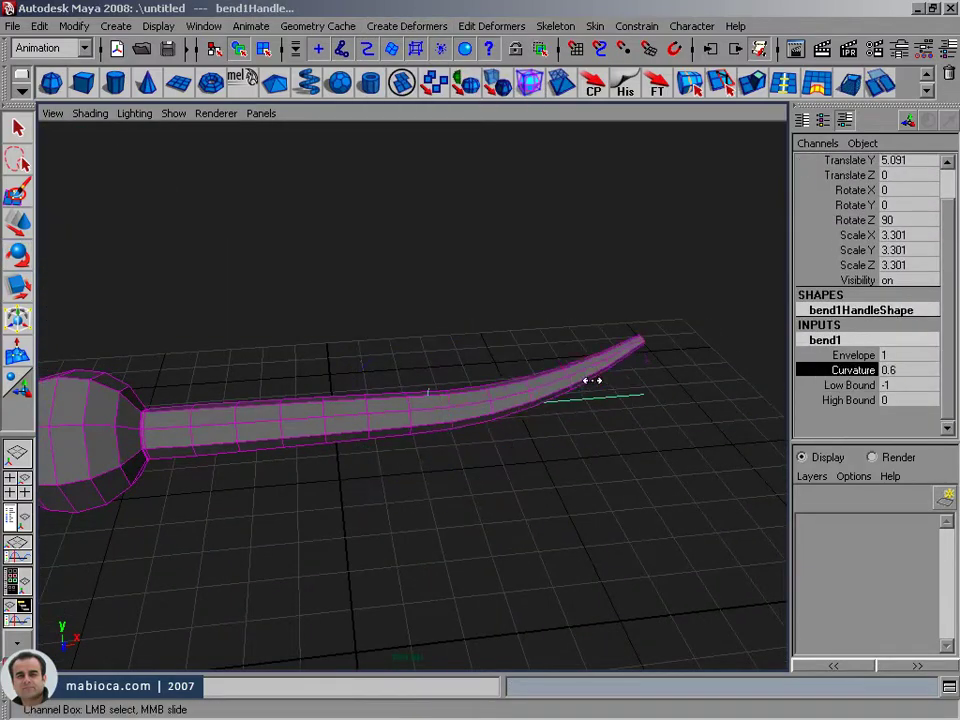
middle_click_drag(592, 380, 640, 380)
mouse_move(640, 380)
left_mouse_down("alt")
mouse_move(523, 379)
mouse_move(395, 405)
left_mouse_up("alt")
Change the bend's Low Bound from -3.8 to -2.6 to shift where the curl starts.
key("w")
middle_click_drag(664, 386, 690, 386)
left_click_drag(690, 386, 560, 377, "alt")
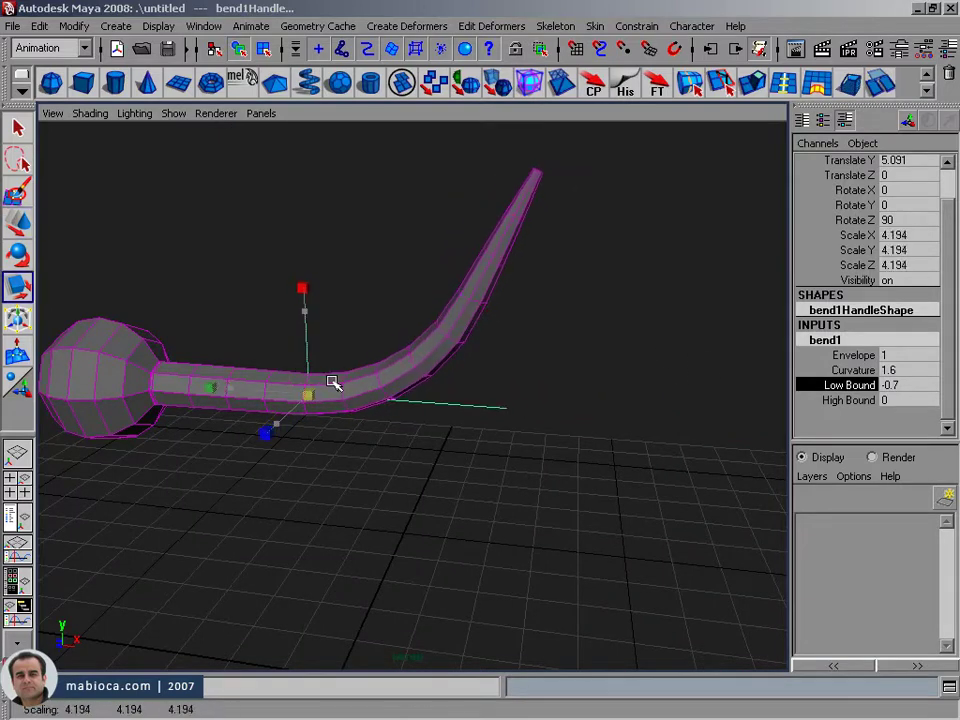
left_click_drag(470, 330, 508, 324, "alt")
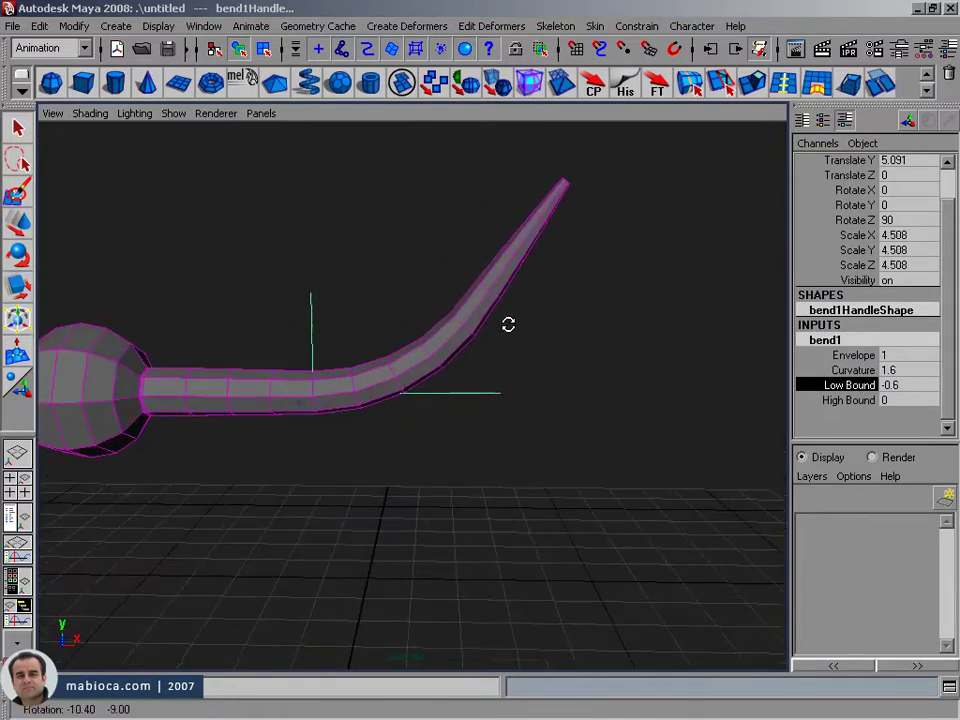
Select the tail end of the tube and rotate the bend handle to reshape it.
left_click(443, 336)
mouse_move(443, 336)
left_mouse_down("alt")
mouse_move(450, 310)
mouse_move(587, 375)
left_mouse_up("alt")
right_click_drag(470, 415, 525, 403, "alt")
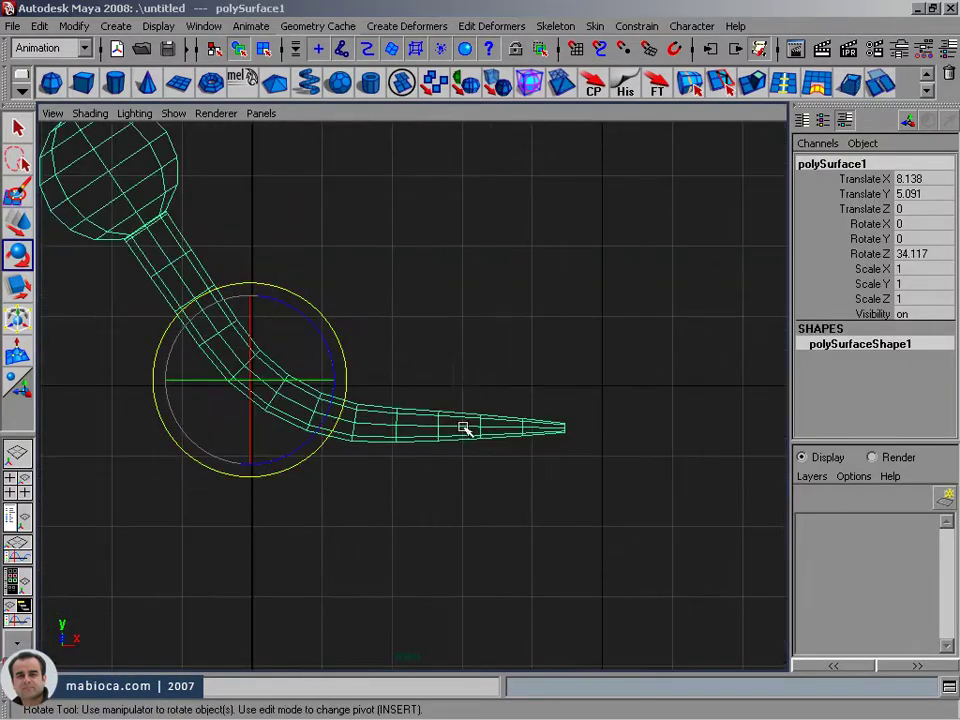
left_click_drag(623, 377, 257, 494)
left_click_drag(459, 347, 397, 338)
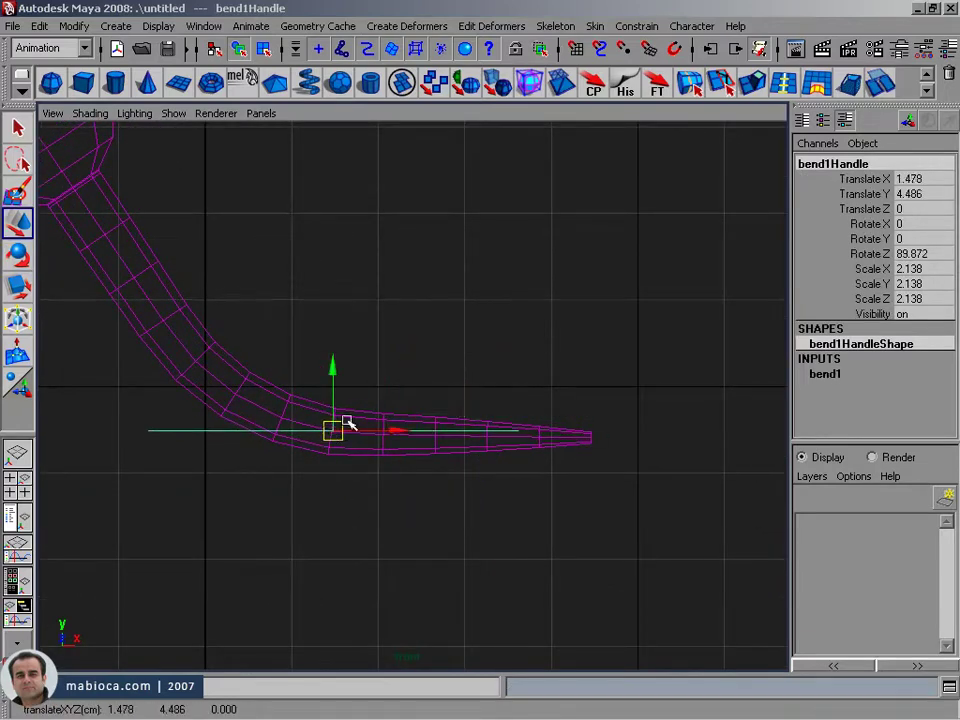
Set the tail bend to curvature 0.6 and High Bound 0, viewed shaded.
left_click(825, 373)
left_click(857, 369)
left_click(848, 399)
mouse_move(857, 369)
middle_mouse_down()
mouse_move(875, 369)
mouse_move(862, 395)
middle_mouse_up()
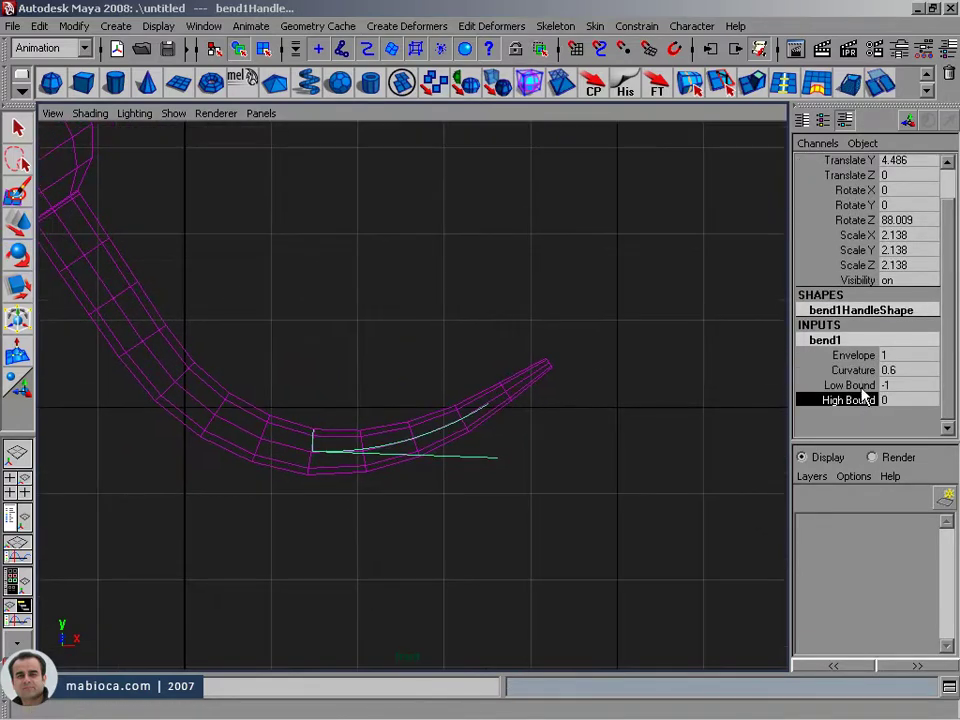
key("5")
left_click_drag(628, 384, 553, 343, "alt")
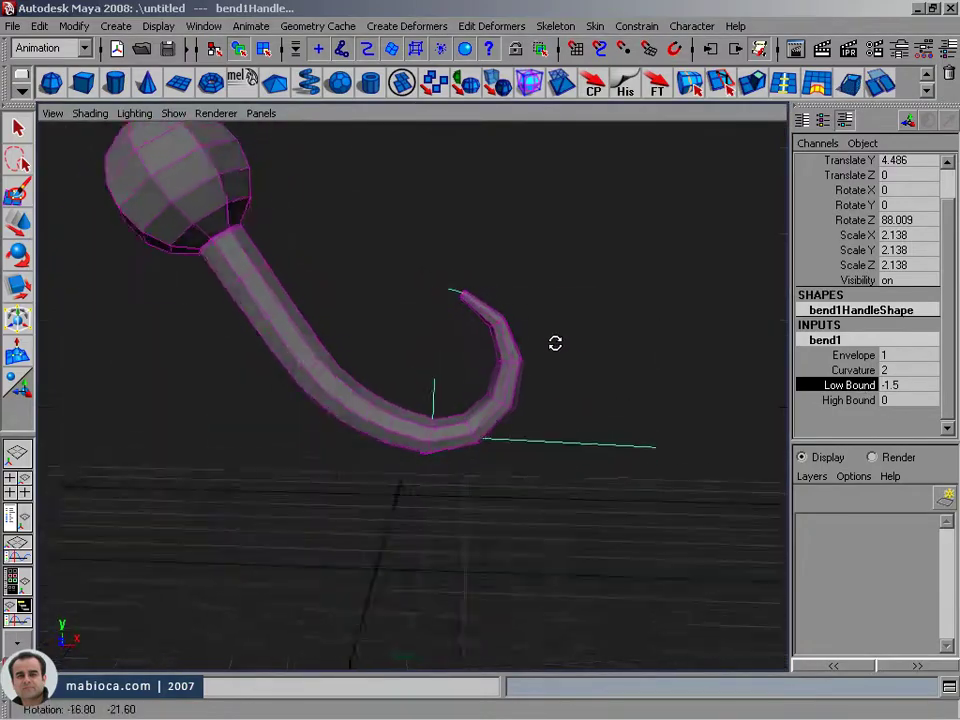
key("w")
left_click_drag(503, 441, 285, 388, "alt")
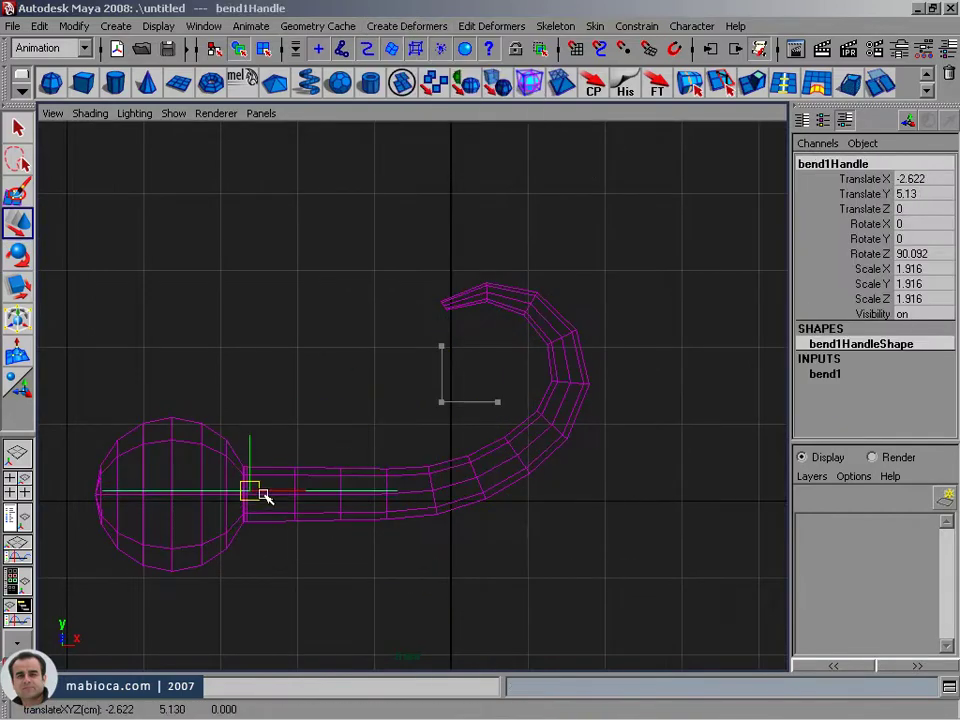
Check the bend's High Bound, select the hooked mesh, and view the hook side-on.
left_click(825, 373)
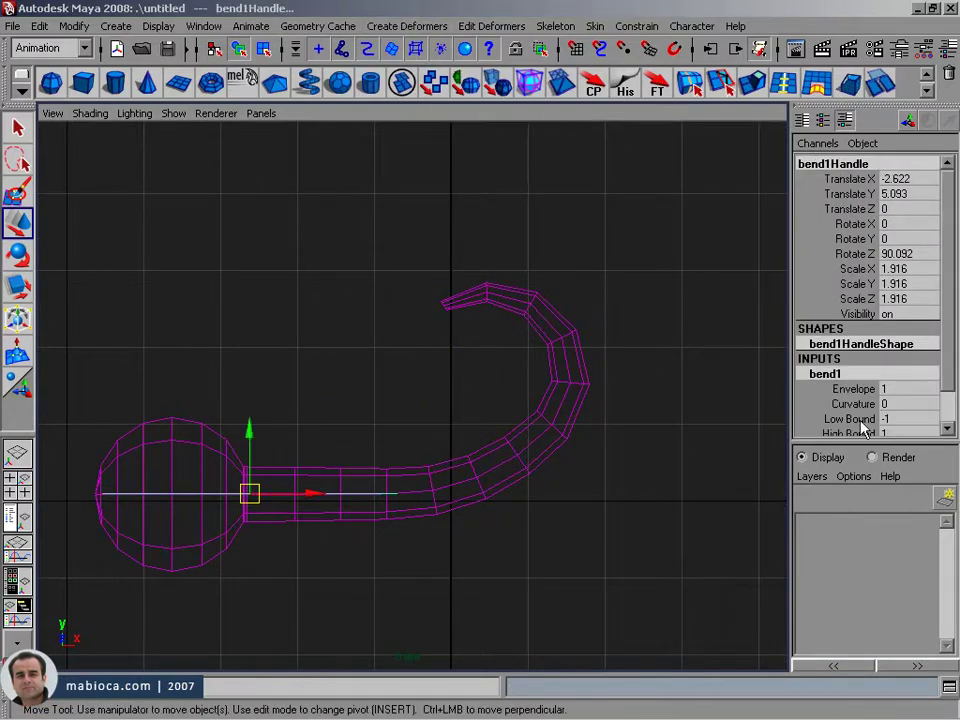
left_click(830, 399)
left_click(386, 480)
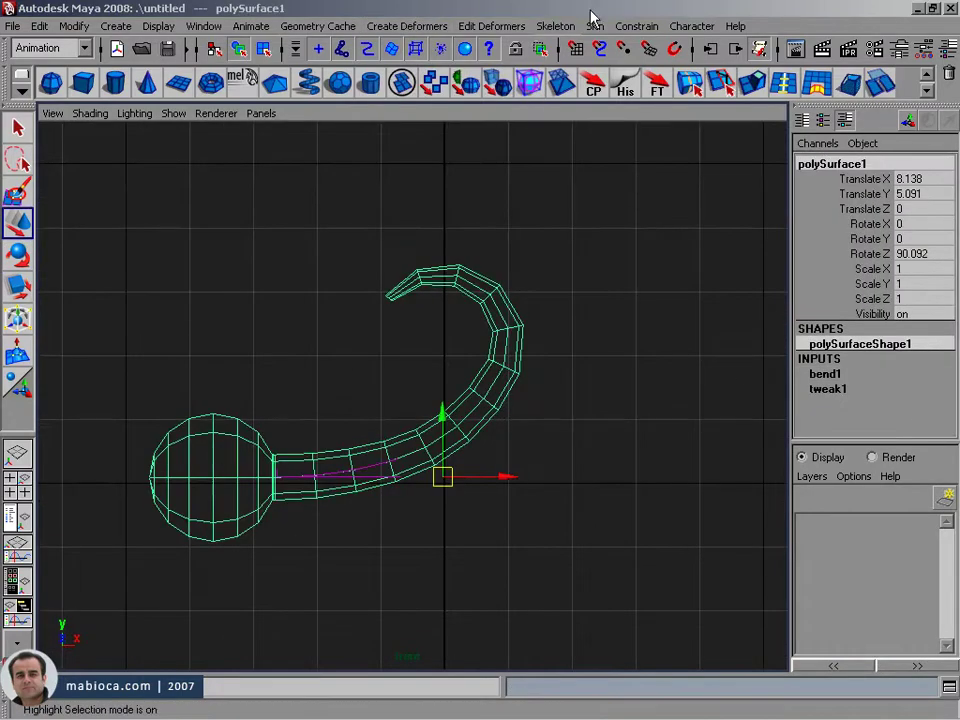
right_click_drag(416, 392, 565, 370, "alt")
key("e")
mouse_move(565, 370)
left_mouse_down("alt")
mouse_move(606, 488)
mouse_move(525, 392)
mouse_move(501, 457)
mouse_move(542, 444)
mouse_move(549, 504)
mouse_move(594, 326)
mouse_move(510, 328)
mouse_move(296, 377)
left_mouse_up("alt")
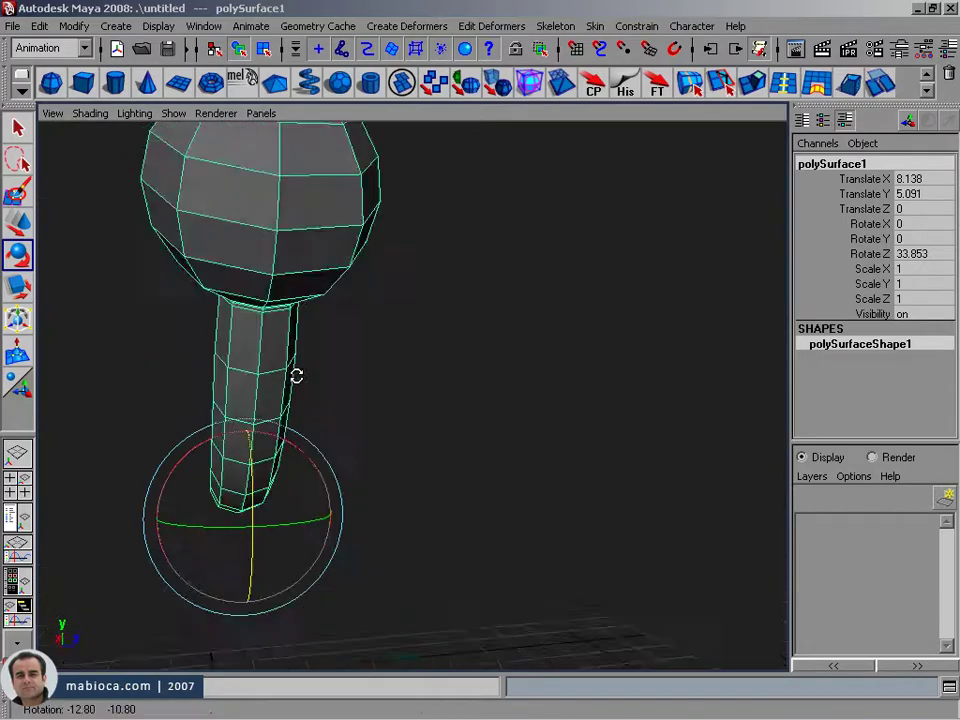
Select the hook's curled tail and wrap a lattice around it.
right_click_drag(296, 377, 182, 345, "alt")
left_click(182, 345)
left_click_drag(182, 345, 195, 347, "alt")
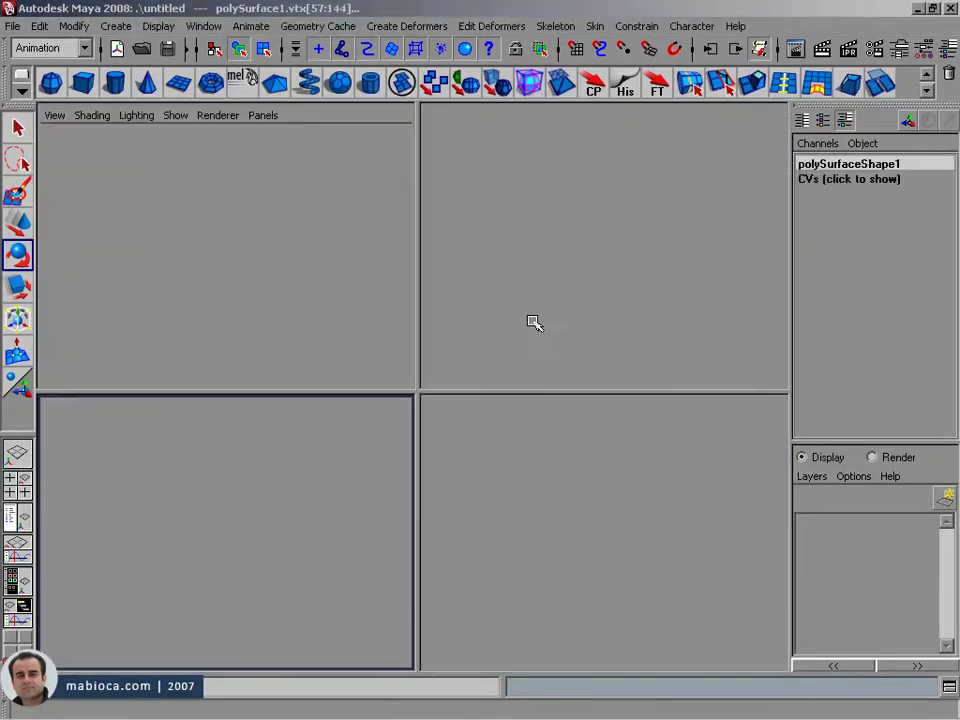
left_click(406, 26)
left_click(432, 78)
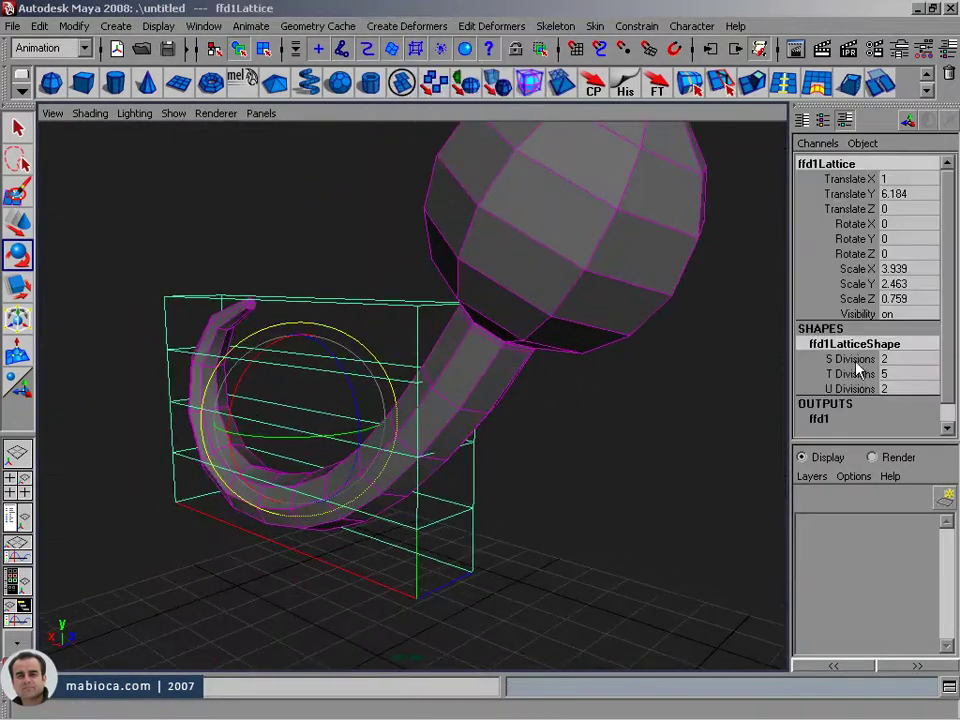
Give the lattice 9 S divisions and 4 T divisions.
left_click(857, 376)
mouse_move(857, 376)
middle_mouse_down()
mouse_move(810, 360)
mouse_move(525, 426)
middle_mouse_up()
left_click(850, 358)
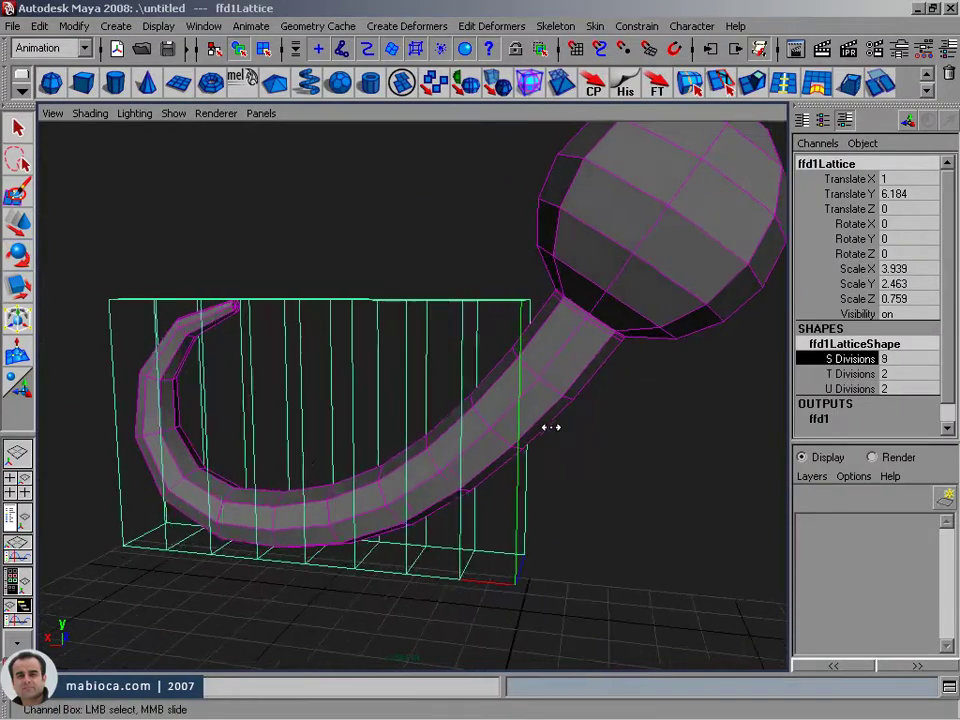
left_click_drag(525, 426, 498, 425, "alt")
middle_click_drag(745, 420, 680, 422)
mouse_move(680, 422)
left_mouse_down("alt")
mouse_move(615, 424)
mouse_move(698, 351)
left_mouse_up("alt")
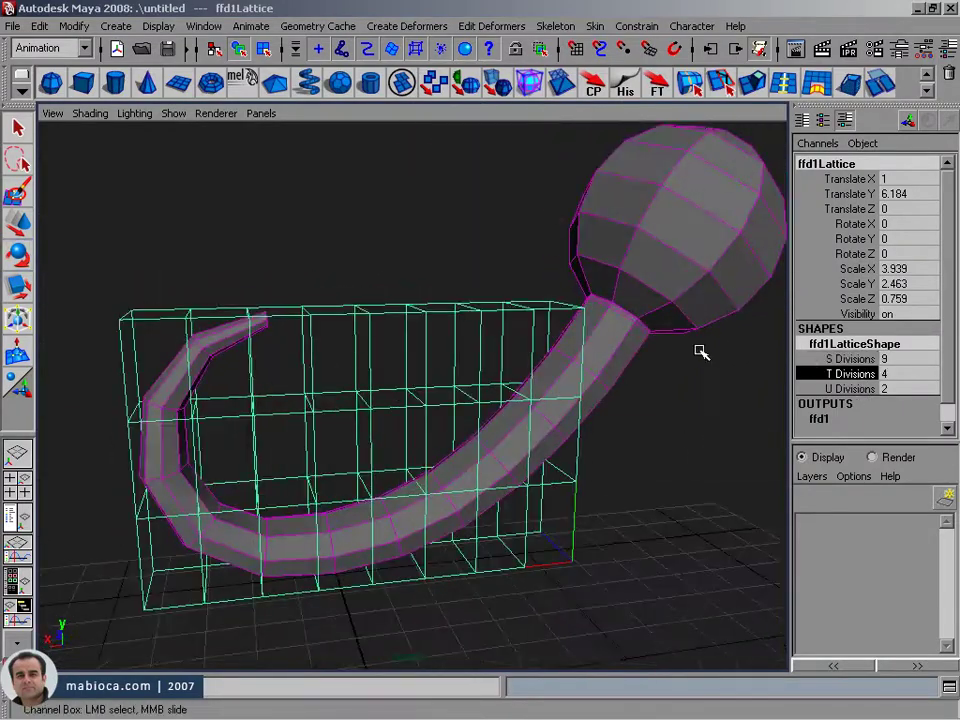
key("ctrl+a")
left_click(884, 623)
Scale the lattice points around the curl, then reselect the hook mesh.
right_click(420, 283)
left_click(483, 241)
left_click_drag(189, 242, 514, 568)
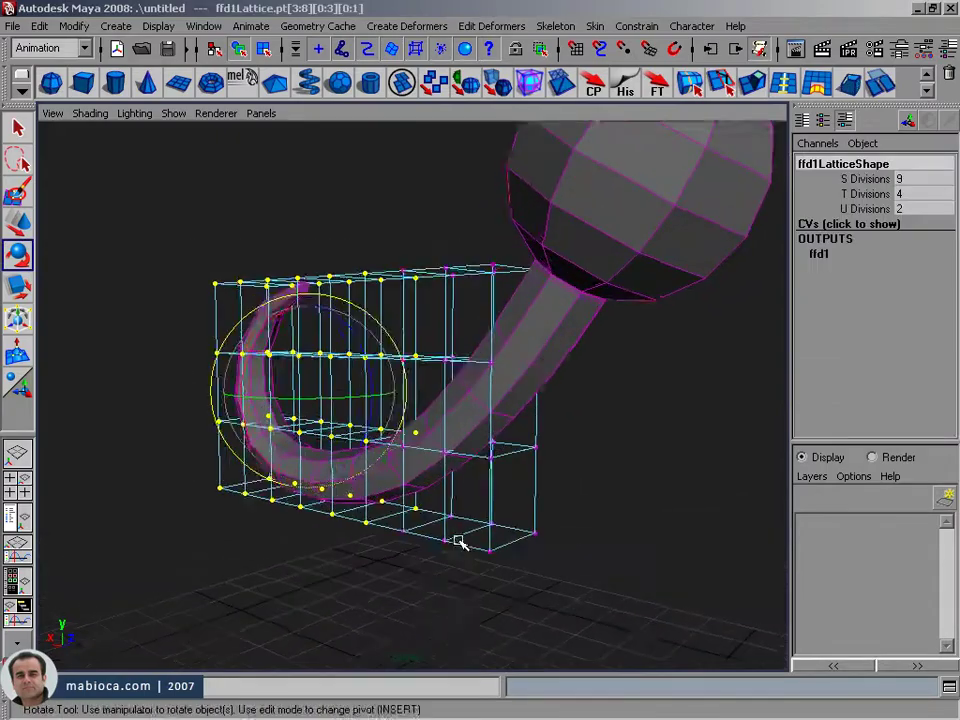
key("r")
mouse_move(461, 540)
left_mouse_down("alt")
mouse_move(491, 476)
mouse_move(441, 473)
mouse_move(347, 369)
mouse_move(364, 369)
mouse_move(440, 470)
mouse_move(427, 455)
left_mouse_up("alt")
mouse_move(277, 575)
left_mouse_down("alt")
mouse_move(544, 617)
mouse_move(409, 491)
mouse_move(888, 505)
mouse_move(529, 527)
mouse_move(495, 489)
mouse_move(551, 531)
mouse_move(559, 457)
mouse_move(611, 491)
mouse_move(424, 379)
mouse_move(276, 266)
mouse_move(397, 388)
mouse_move(480, 523)
left_mouse_up("alt")
left_click(424, 379)
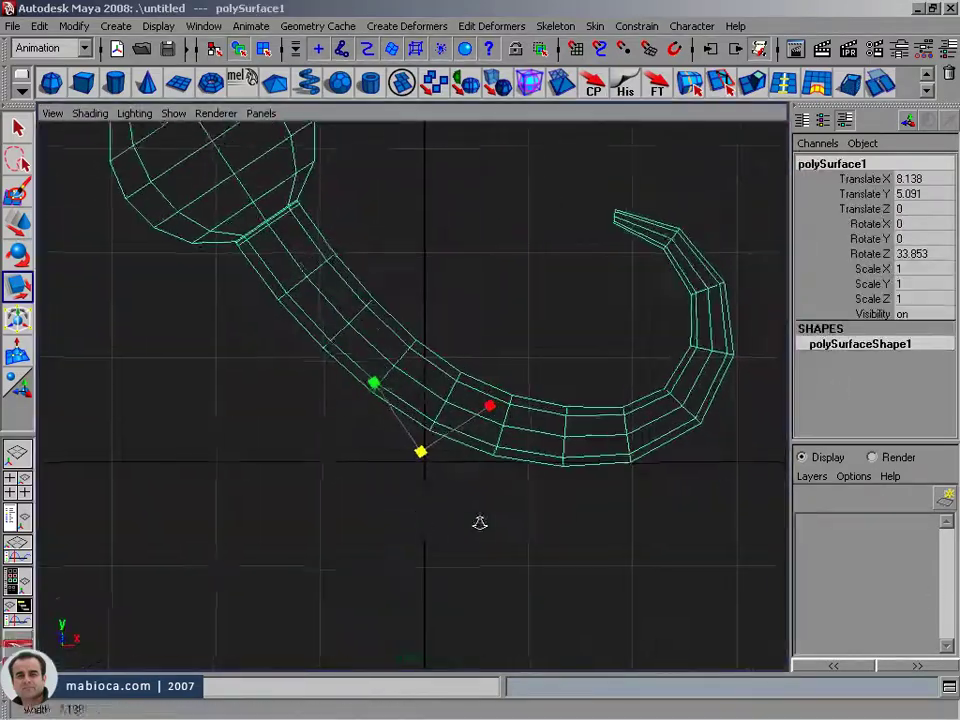
Select a stem face and a vertex at the tip of the curled tail.
key("F11")
left_click(298, 333)
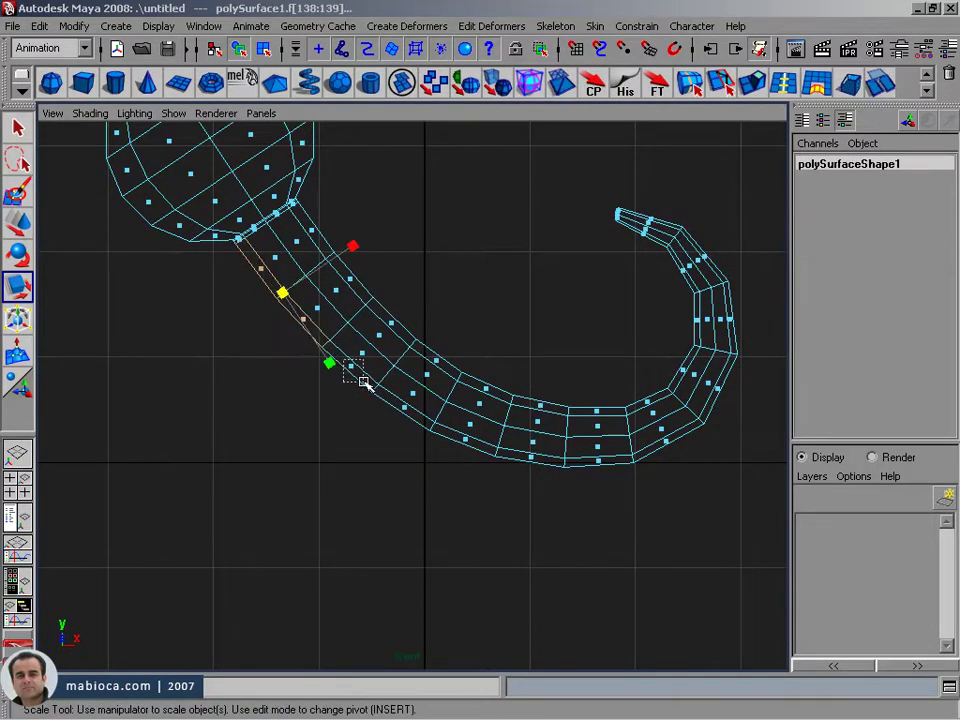
mouse_move(440, 462)
left_mouse_down("alt")
mouse_move(604, 287)
mouse_move(476, 264)
mouse_move(658, 317)
mouse_move(147, 494)
mouse_move(240, 377)
mouse_move(259, 451)
mouse_move(257, 401)
mouse_move(295, 390)
mouse_move(592, 363)
left_mouse_up("alt")
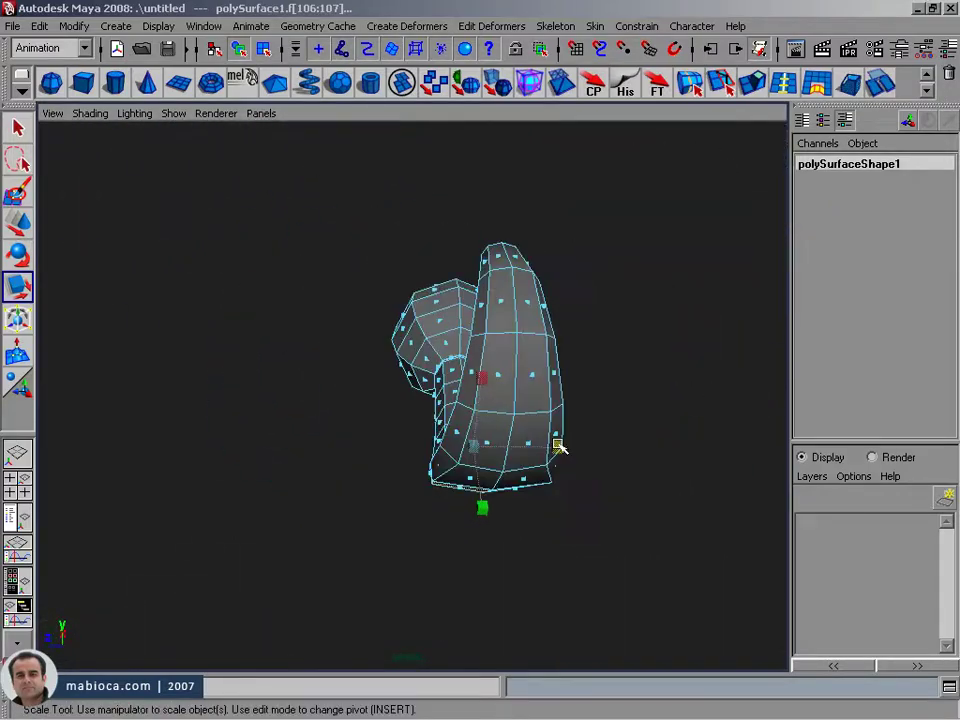
mouse_move(558, 447)
left_mouse_down("alt")
mouse_move(400, 420)
mouse_move(427, 430)
mouse_move(34, 407)
mouse_move(199, 612)
left_mouse_up("alt")
left_click_drag(197, 493, 319, 446, "alt")
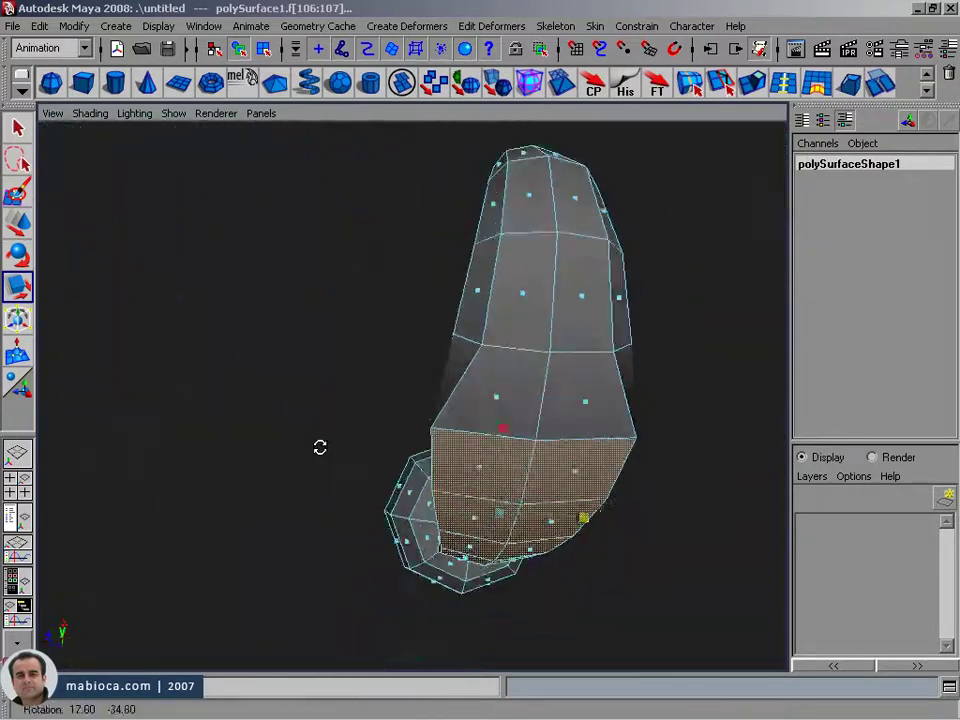
left_click(475, 363)
key("r")
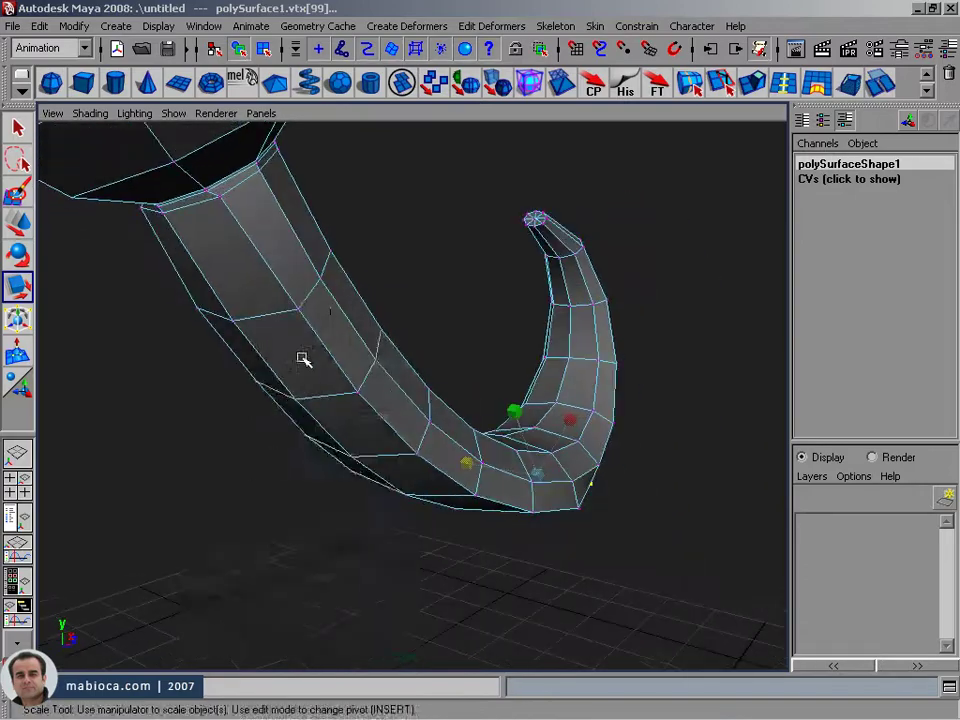
Select a row of vertices on the stem and view the whole curved mesh.
left_click(304, 360)
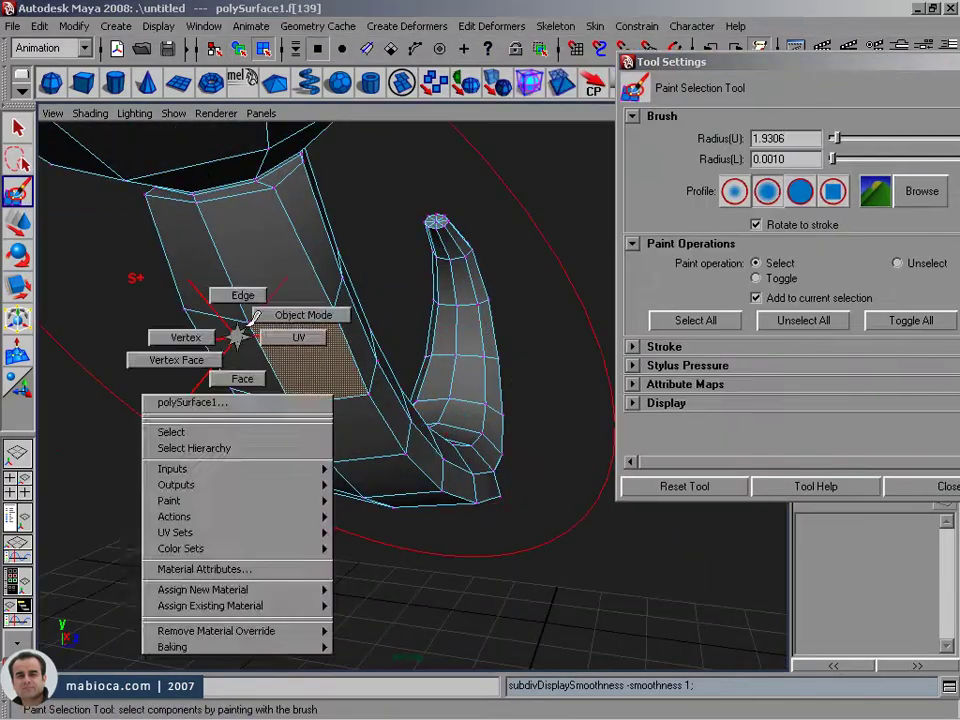
right_click_drag(250, 330, 186, 336)
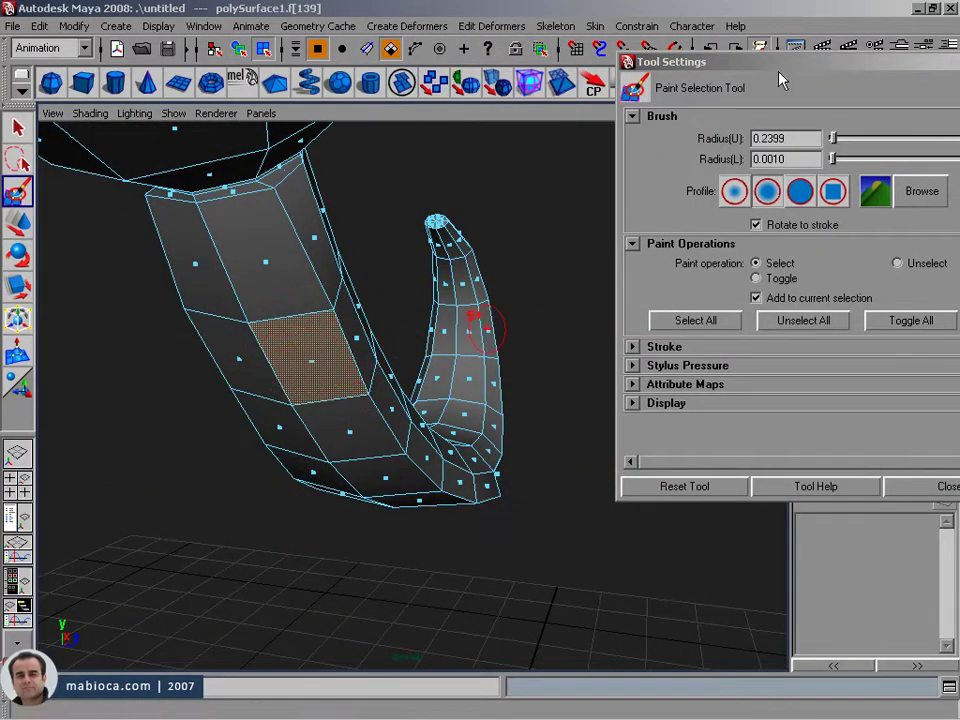
left_click_drag(420, 380, 343, 400, "alt")
scroll(347, 364, "up", 5)
key("w")
right_click_drag(289, 283, 236, 285)
left_click_drag(190, 255, 402, 286)
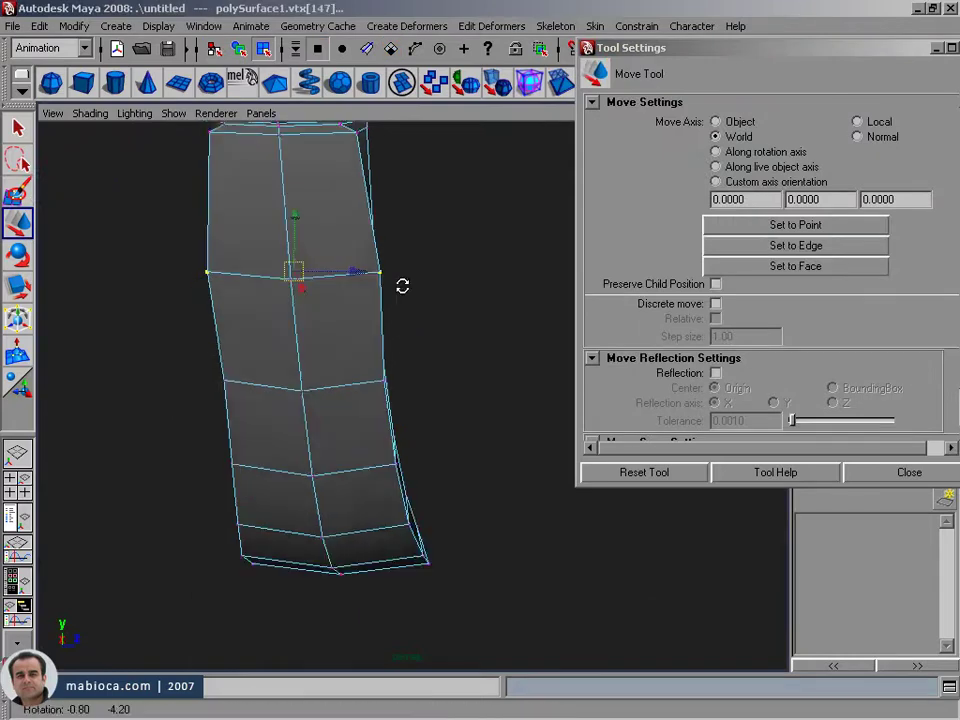
key("r")
mouse_move(242, 253)
left_mouse_down("alt")
mouse_move(347, 272)
mouse_move(200, 300)
left_mouse_up("alt")
Paint-select four faces along the arm with the Paint Selection Tool in add mode.
key("y")
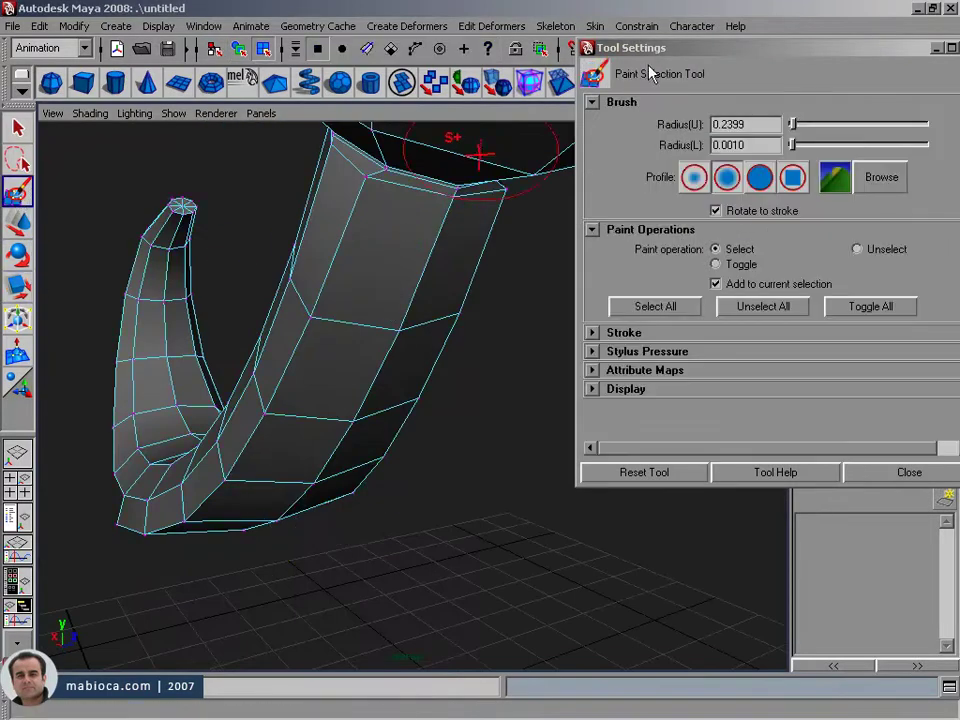
left_click_drag(600, 47, 610, 47)
right_click_drag(385, 289, 340, 289)
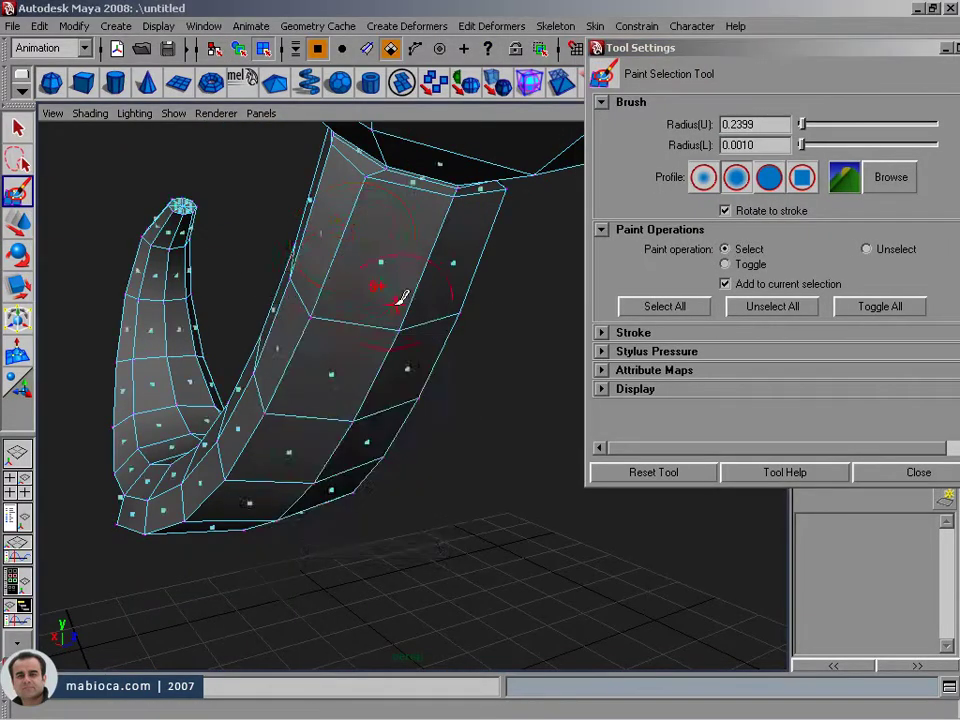
left_click_drag(340, 289, 300, 300, "alt")
left_click(895, 250)
left_click(724, 249)
left_click_drag(390, 210, 303, 377)
Extrude the painted underside faces of the curled tail.
mouse_move(347, 503)
left_mouse_down("alt")
mouse_move(268, 456)
mouse_move(435, 501)
mouse_move(403, 482)
mouse_move(452, 478)
mouse_move(407, 486)
mouse_move(430, 470)
mouse_move(375, 476)
mouse_move(430, 465)
left_mouse_up("alt")
left_click(866, 249)
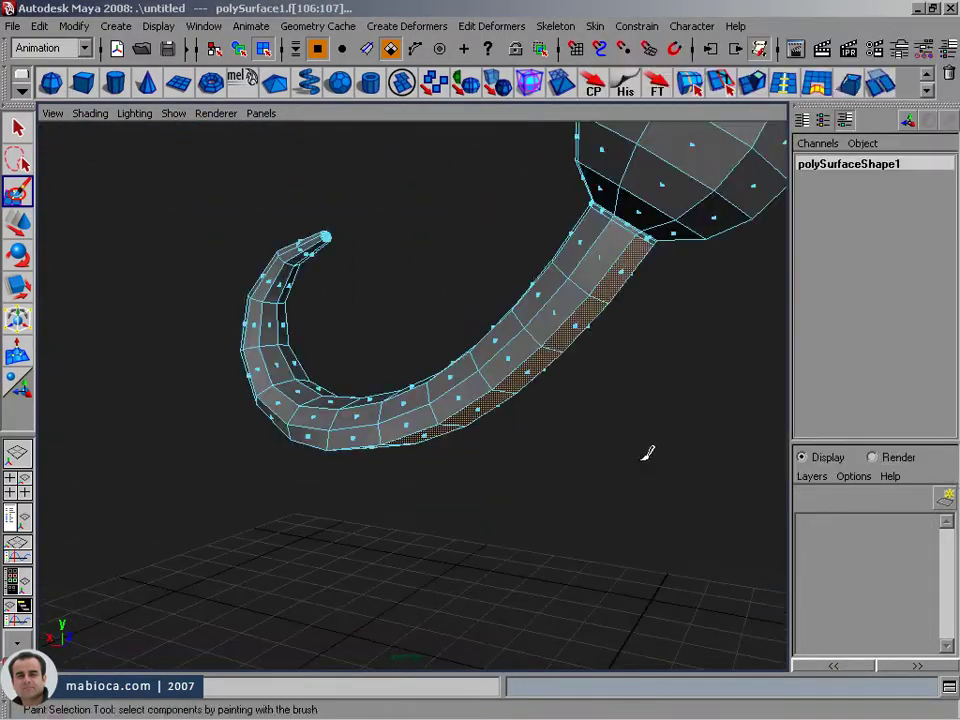
key("ctrl+e")
key("space")
Extrude the selected faces and rotate the extrusion downward beneath the arm.
key("space")
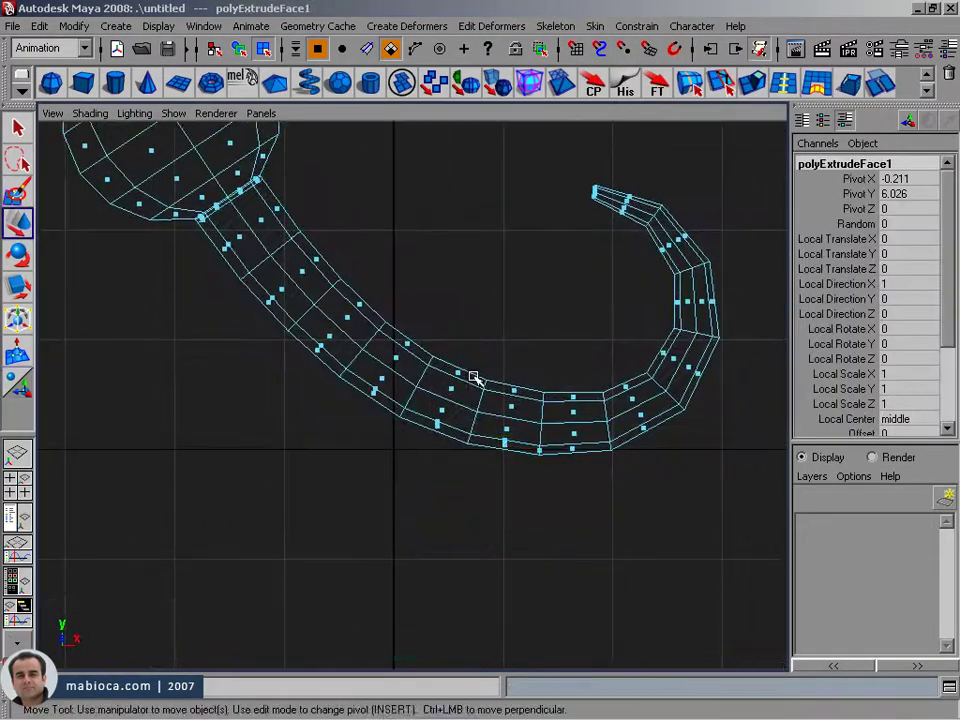
key("space")
key("space")
mouse_move(413, 263)
left_mouse_down("alt")
mouse_move(686, 354)
mouse_move(508, 371)
mouse_move(603, 160)
left_mouse_up("alt")
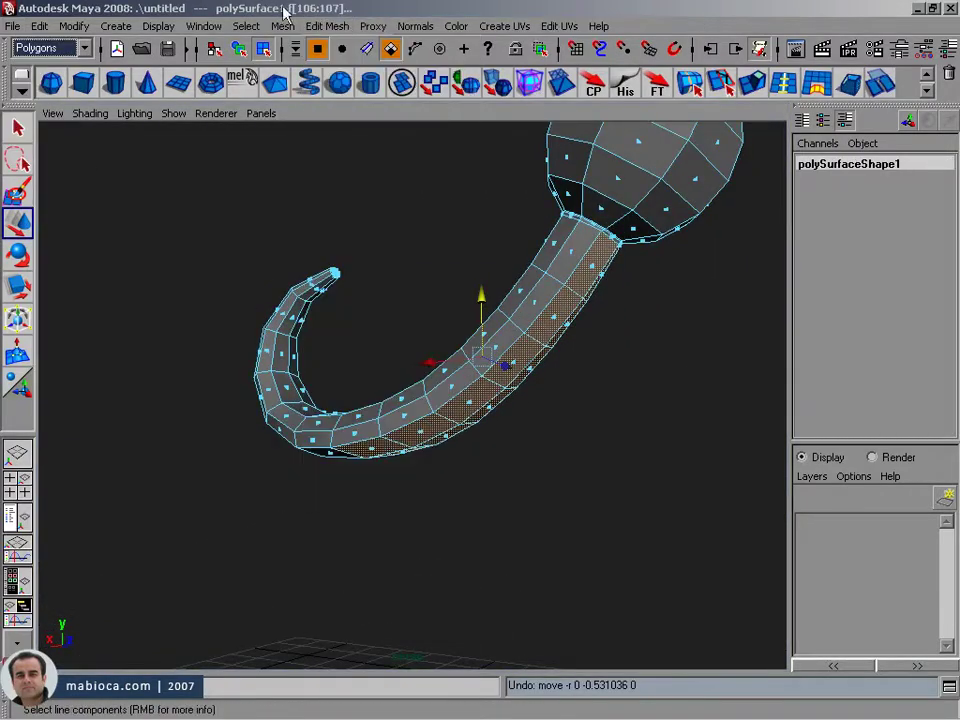
left_click(752, 86)
mouse_move(493, 311)
left_mouse_down()
mouse_move(531, 435)
mouse_move(553, 443)
mouse_move(483, 439)
mouse_move(553, 439)
mouse_move(624, 471)
mouse_move(550, 534)
mouse_move(418, 450)
mouse_move(611, 461)
mouse_move(343, 392)
mouse_move(533, 529)
mouse_move(270, 381)
left_mouse_up()
Select faces and a corner vertex on the new wall for moving.
left_click(278, 383)
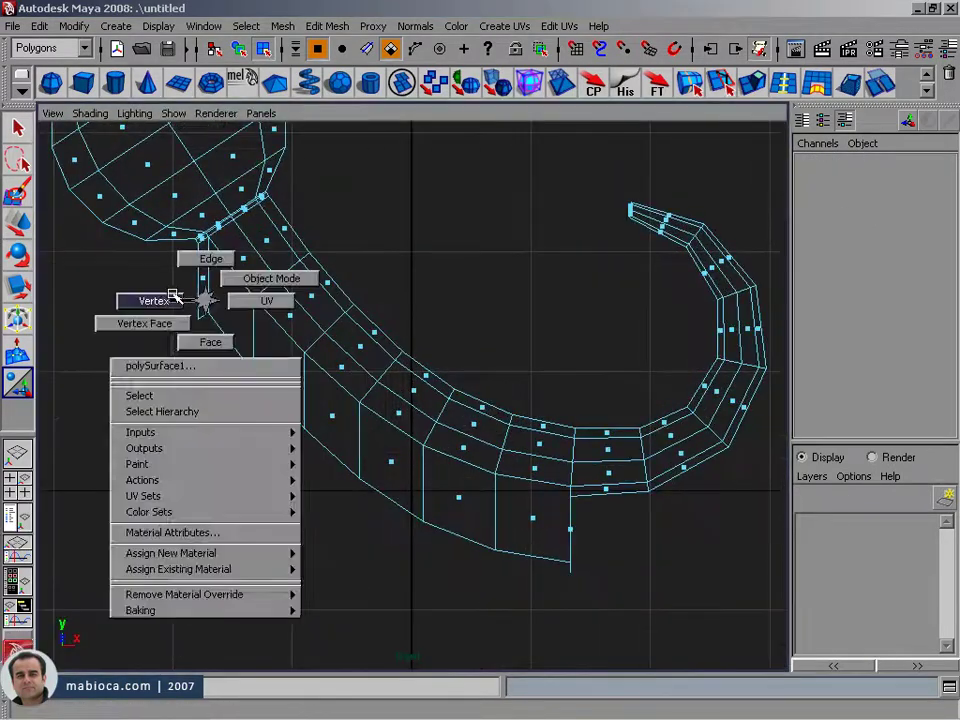
right_click_drag(174, 297, 160, 300)
left_click(198, 318)
key("w")
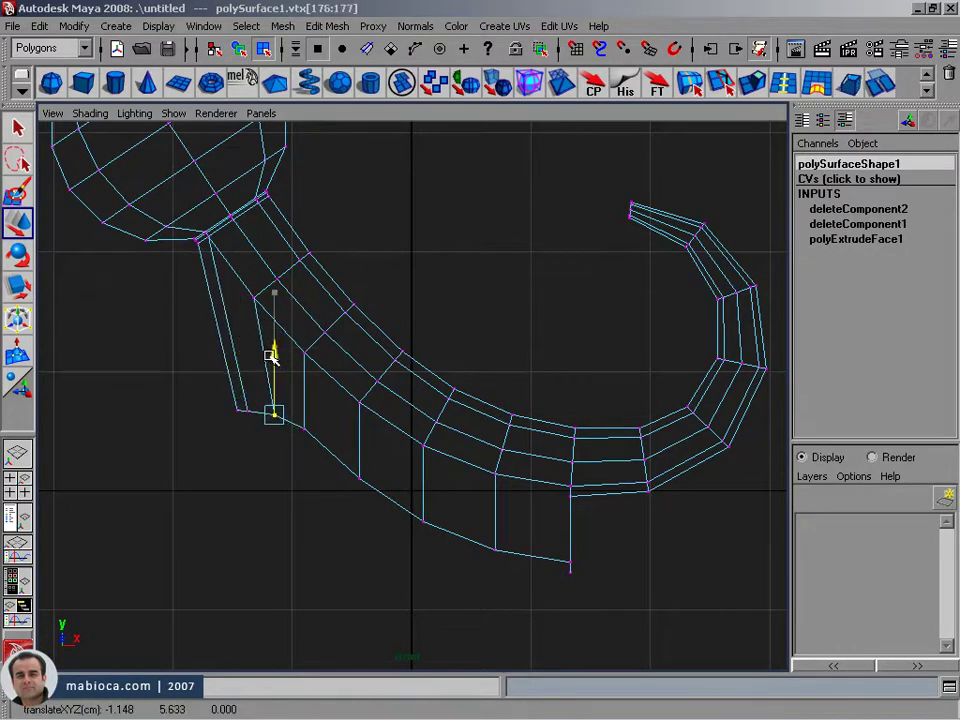
scroll(295, 470, "down", 4)
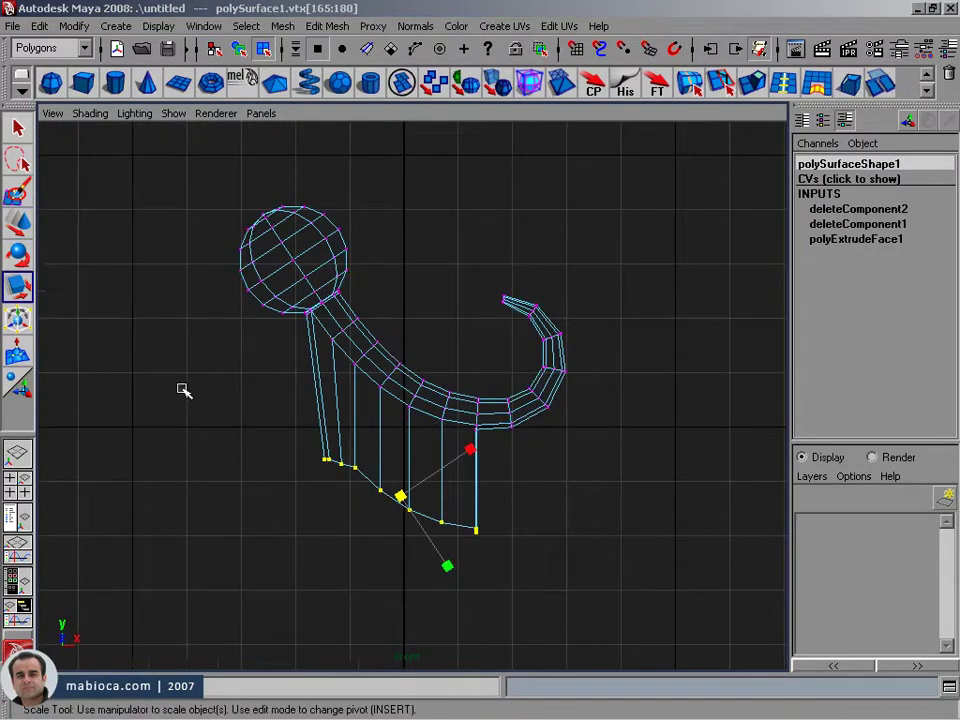
scroll(183, 390, "up", 2)
scroll(468, 470, "up", 3)
Box-select the bottom vertices of the wall to level them.
key("ctrl+a")
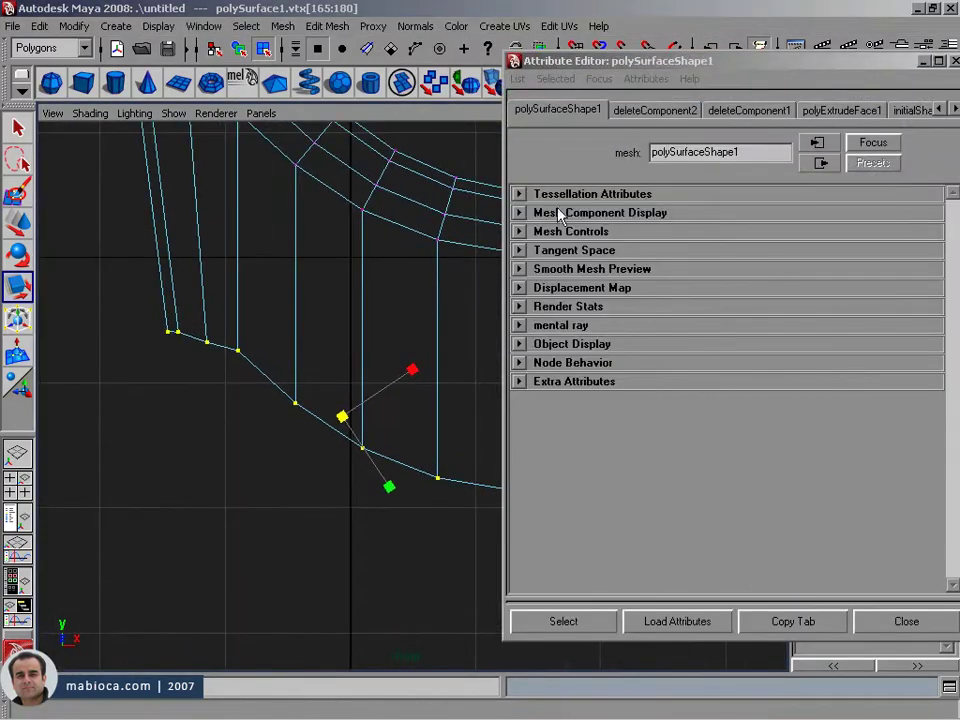
key("F8")
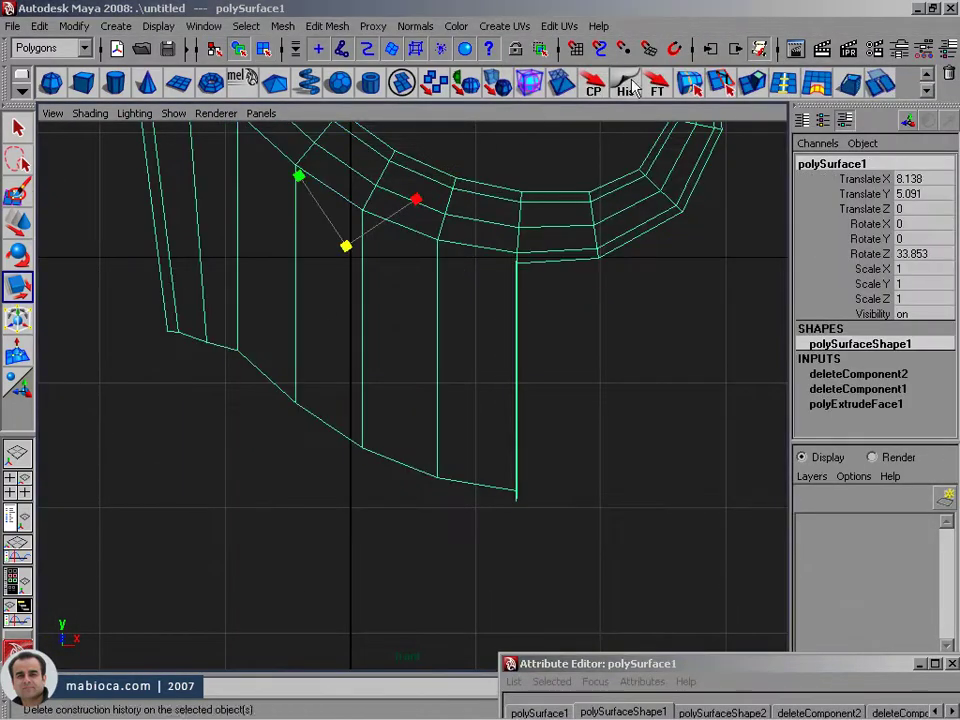
left_click_drag(128, 298, 698, 545)
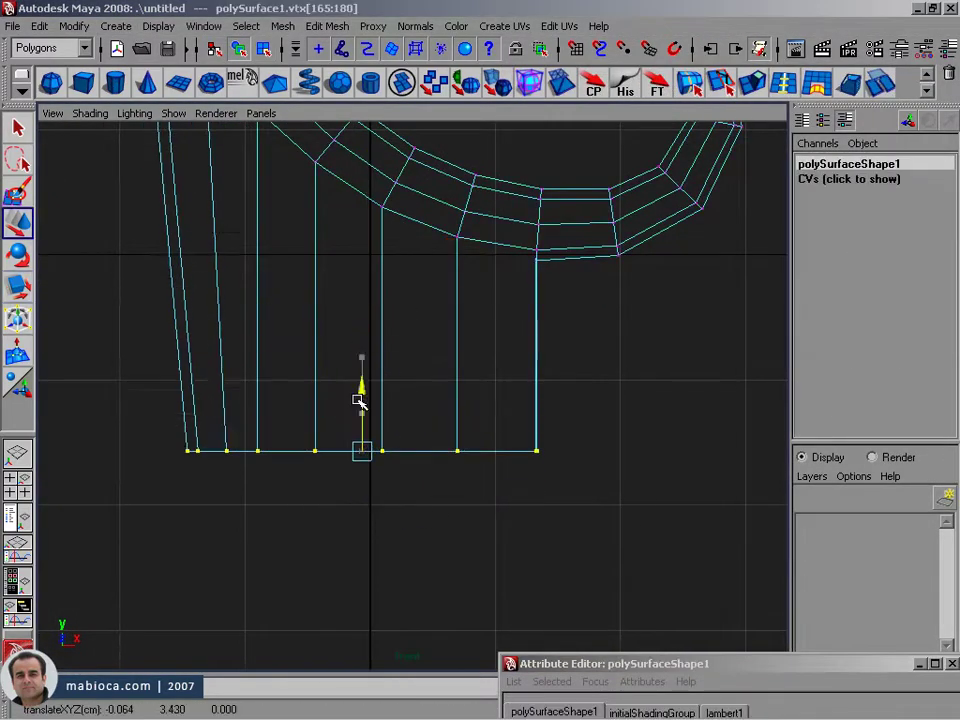
mouse_move(352, 440)
left_mouse_down("alt")
mouse_move(375, 302)
mouse_move(313, 566)
mouse_move(469, 454)
mouse_move(280, 549)
mouse_move(534, 523)
mouse_move(615, 549)
mouse_move(309, 589)
left_mouse_up("alt")
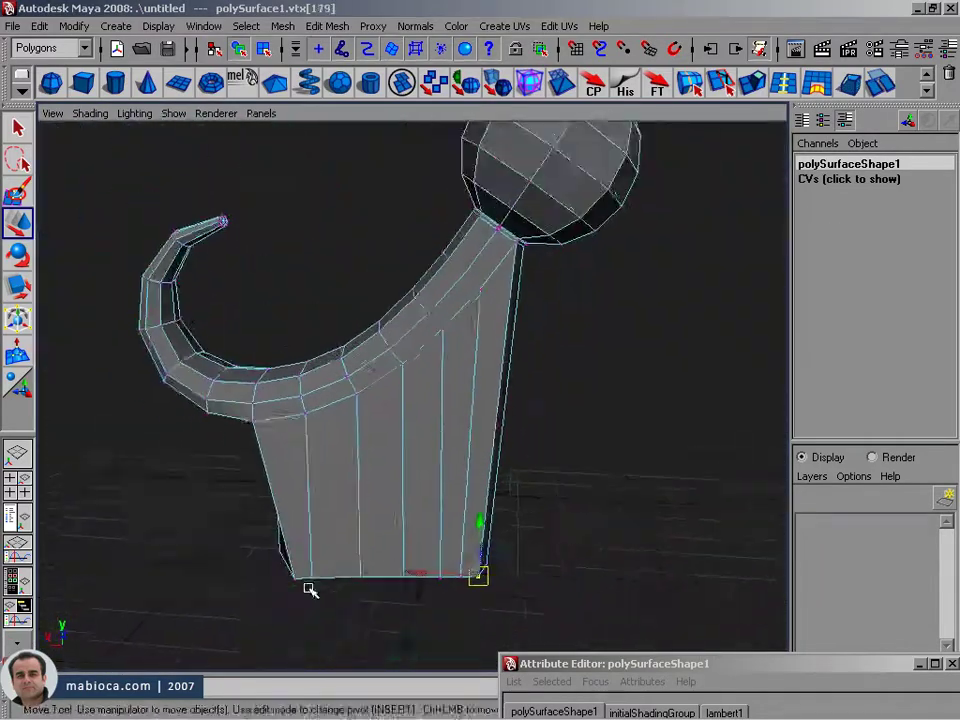
Insert an edge loop around the wall in the front view, then undo it.
key("space")
key("space")
right_click_drag(366, 384, 290, 440, "alt")
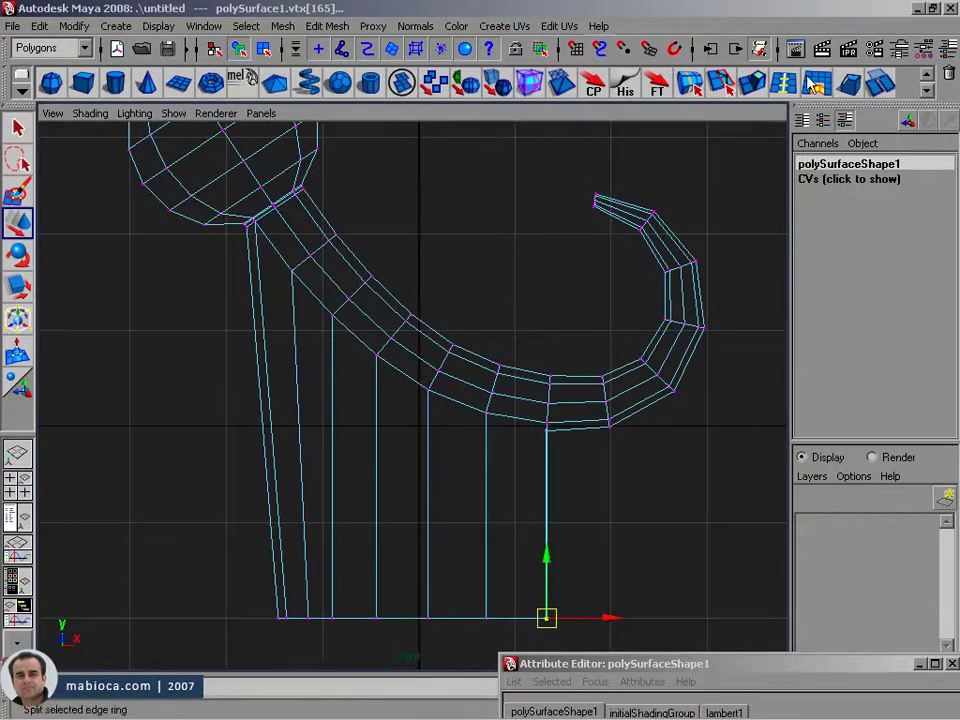
left_click_drag(335, 340, 335, 340)
key("space")
key("space")
key("w")
scroll(386, 390, "up", 5)
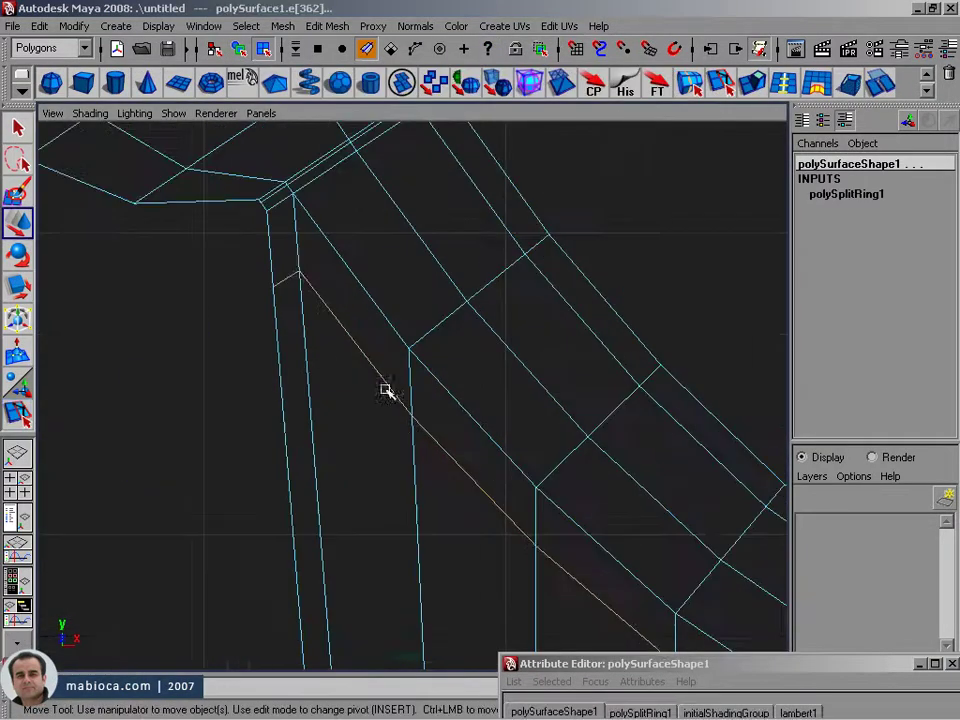
key("ctrl+z")
key("ctrl+z")
key("ctrl+z")
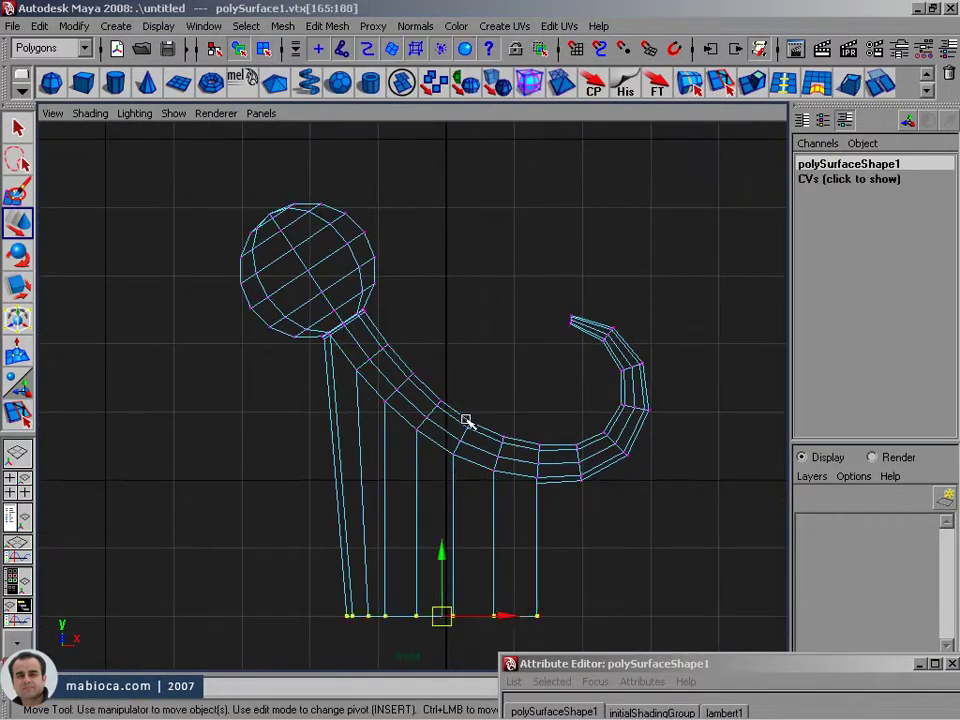
key("ctrl+z")
Select the bottom row of the wall and switch to edge selection.
scroll(466, 416, "up", 3)
right_click_drag(439, 402, 445, 388)
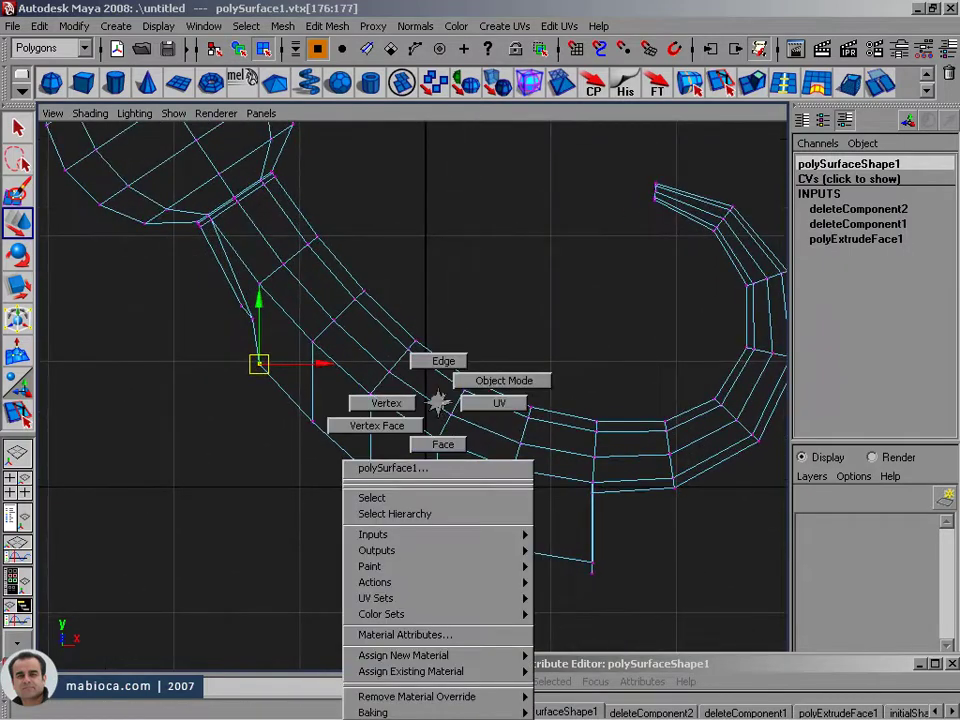
key("ctrl+z")
middle_click_drag(445, 383, 441, 340, "alt")
right_click_drag(441, 340, 445, 298)
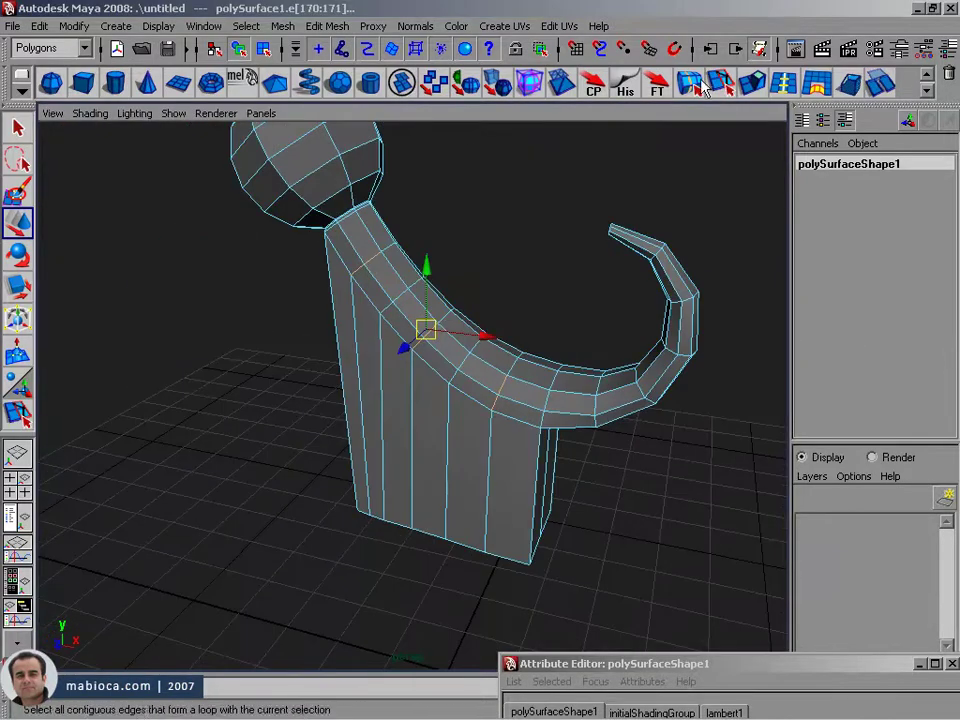
Delete the selected edge loop from the wall and inspect the result.
left_click(18, 222)
mouse_move(300, 330)
left_mouse_down("alt")
mouse_move(418, 403)
mouse_move(367, 315)
mouse_move(462, 360)
mouse_move(167, 11)
left_mouse_up("alt")
key("Delete")
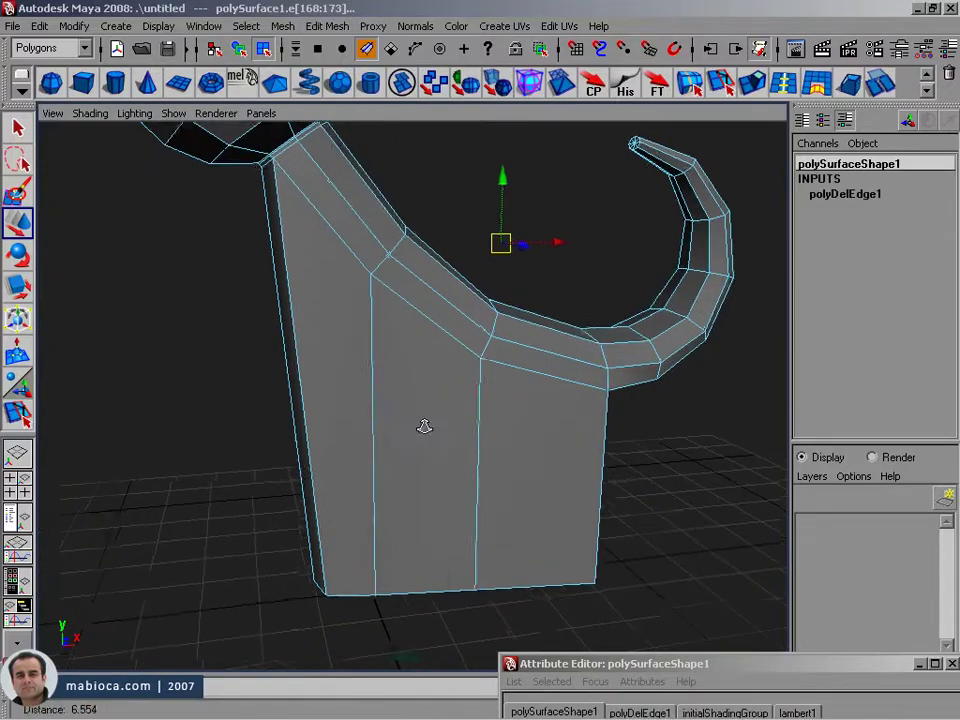
mouse_move(428, 424)
left_mouse_down("alt")
mouse_move(355, 443)
mouse_move(465, 452)
left_mouse_up("alt")
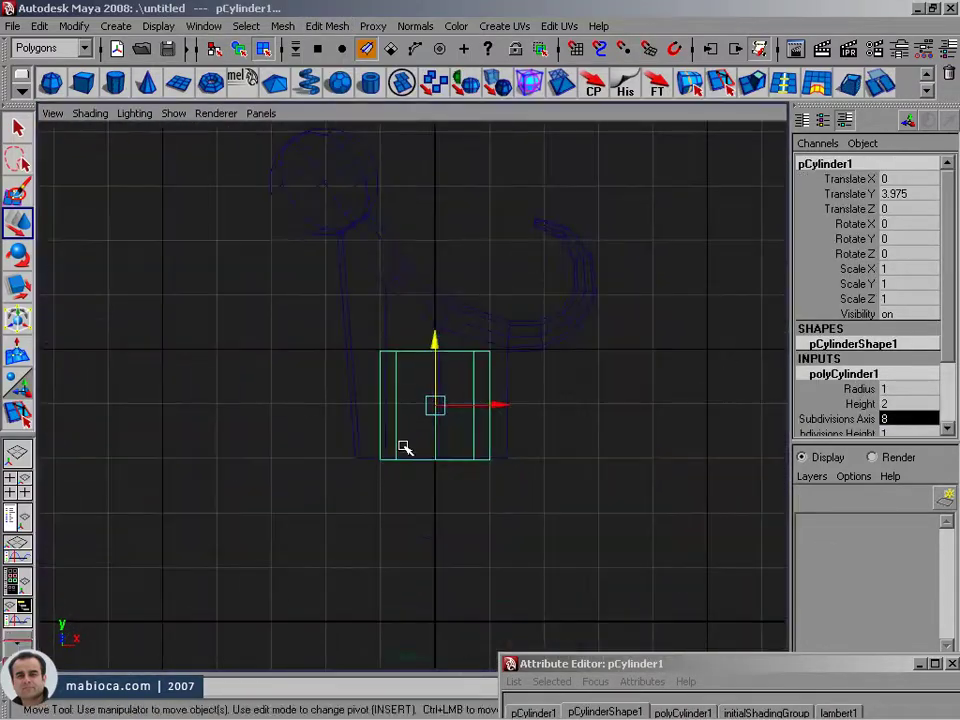
Select and adjust the bottom corner vertices of the wall's base.
left_click_drag(536, 358, 219, 458, "alt")
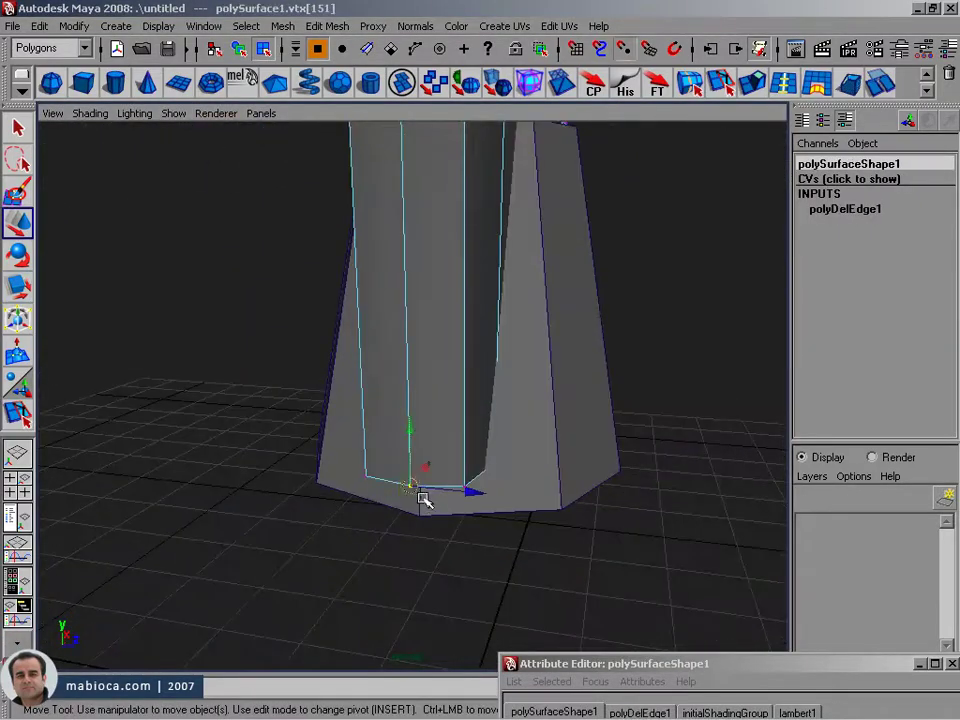
mouse_move(555, 508)
left_mouse_down("alt")
mouse_move(474, 512)
mouse_move(529, 495)
left_mouse_up("alt")
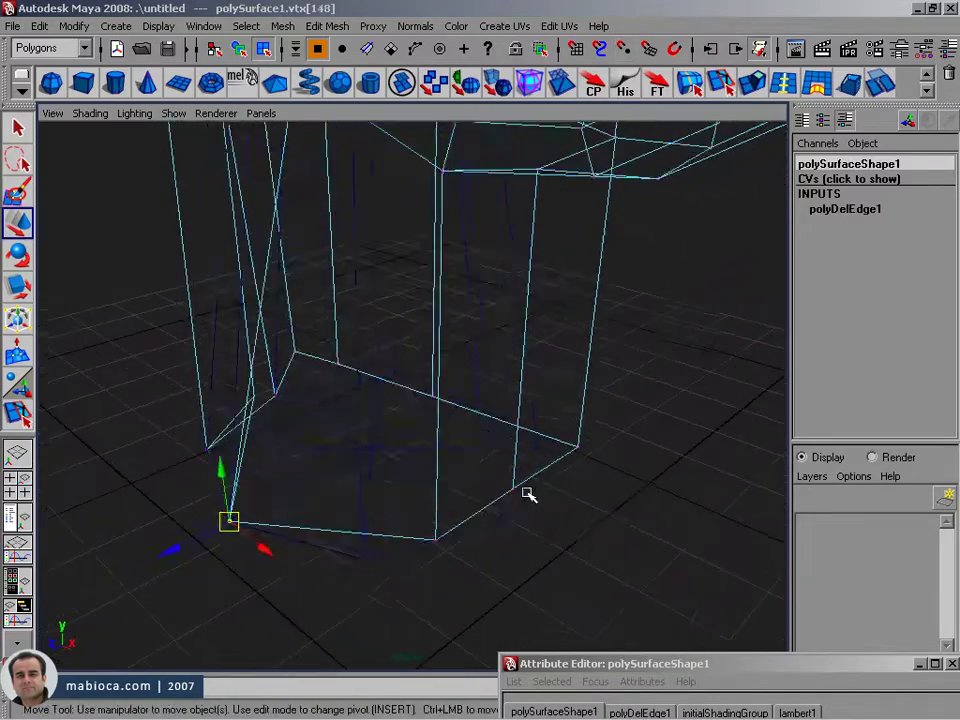
right_click_drag(381, 532, 439, 518, "alt")
mouse_move(439, 518)
left_mouse_down("alt")
mouse_move(312, 576)
mouse_move(372, 559)
left_mouse_up("alt")
left_click(334, 614)
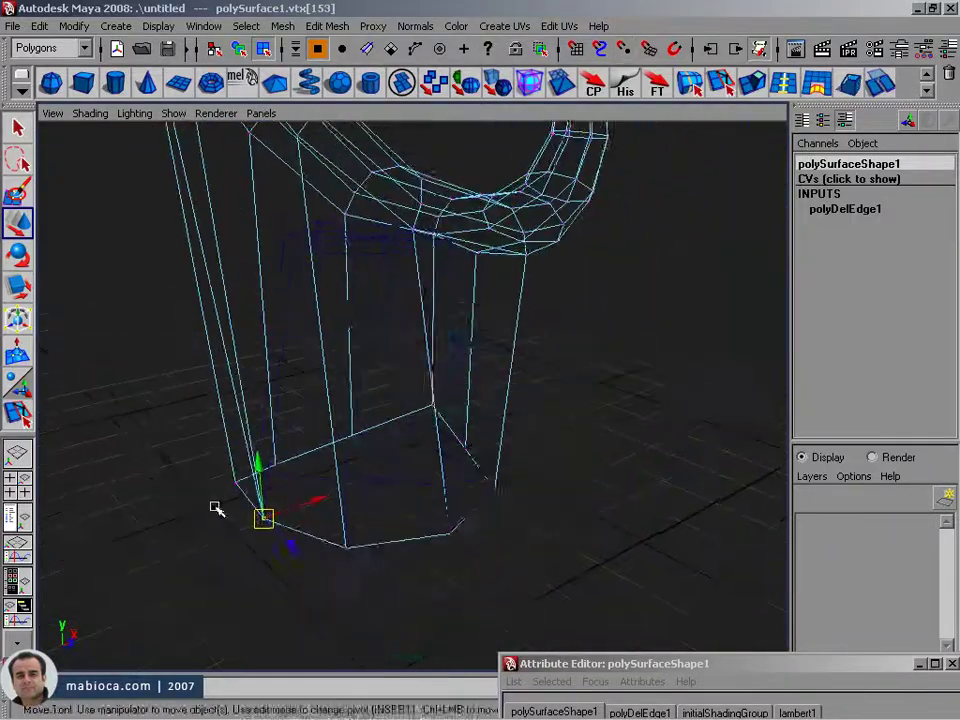
left_click_drag(458, 497, 421, 540, "alt")
left_click(421, 540)
left_click_drag(500, 590, 359, 605, "alt")
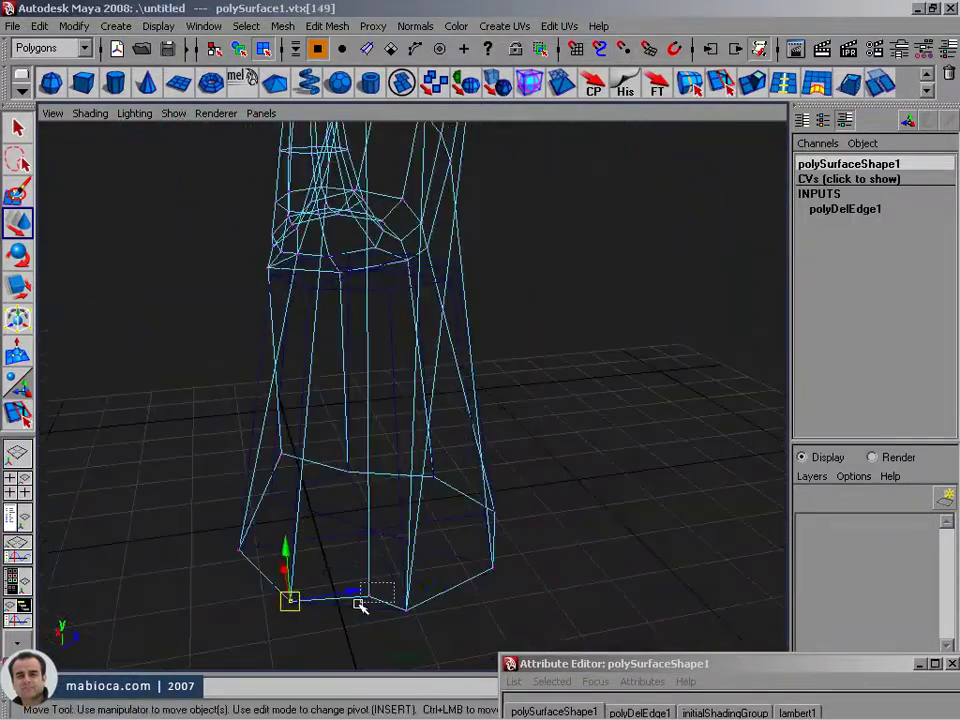
left_click(394, 544)
mouse_move(380, 546)
left_mouse_down("alt")
mouse_move(608, 458)
mouse_move(522, 507)
left_mouse_up("alt")
Select the base cylinder and insert an edge loop across the wall.
key("5")
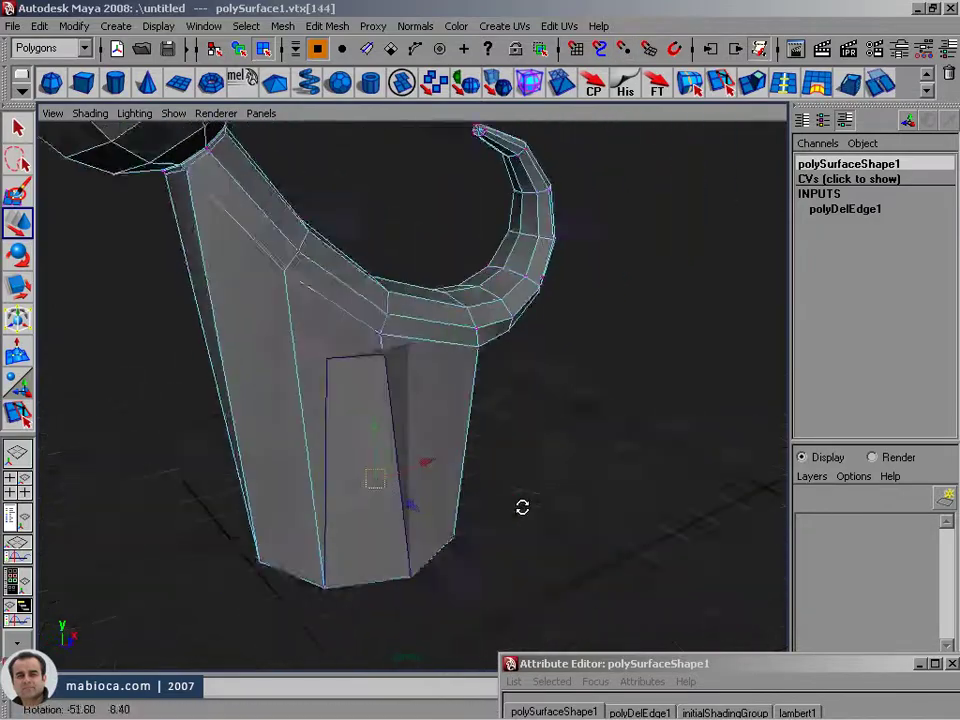
left_click_drag(405, 410, 557, 375, "alt")
left_click(514, 413)
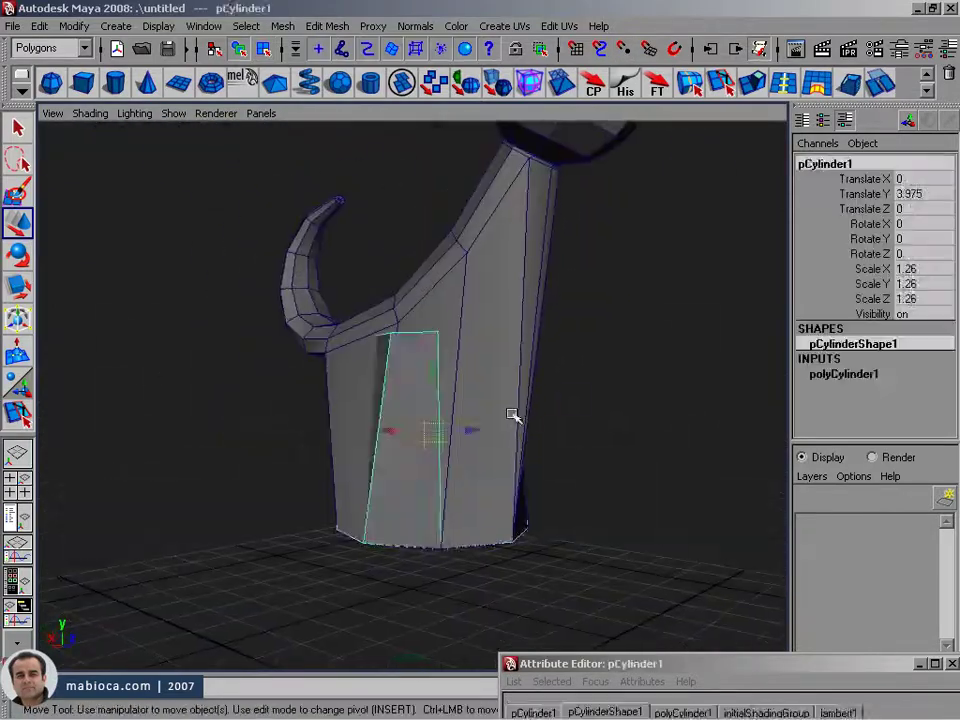
mouse_move(514, 413)
left_mouse_down("alt")
mouse_move(171, 456)
mouse_move(370, 510)
mouse_move(739, 501)
mouse_move(313, 302)
left_mouse_up("alt")
left_click(368, 491)
key("4")
left_click(455, 362)
left_click(878, 375)
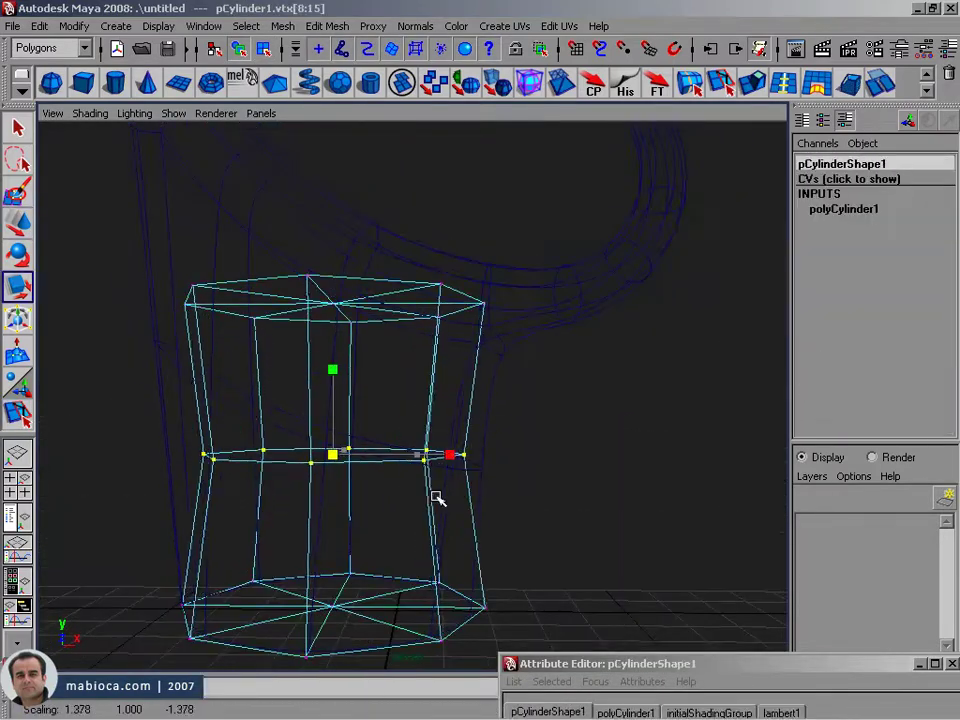
Shrink the cylinder's top vertex ring and line lower wall vertices up with pCylinder1.
left_click_drag(627, 437, 140, 483)
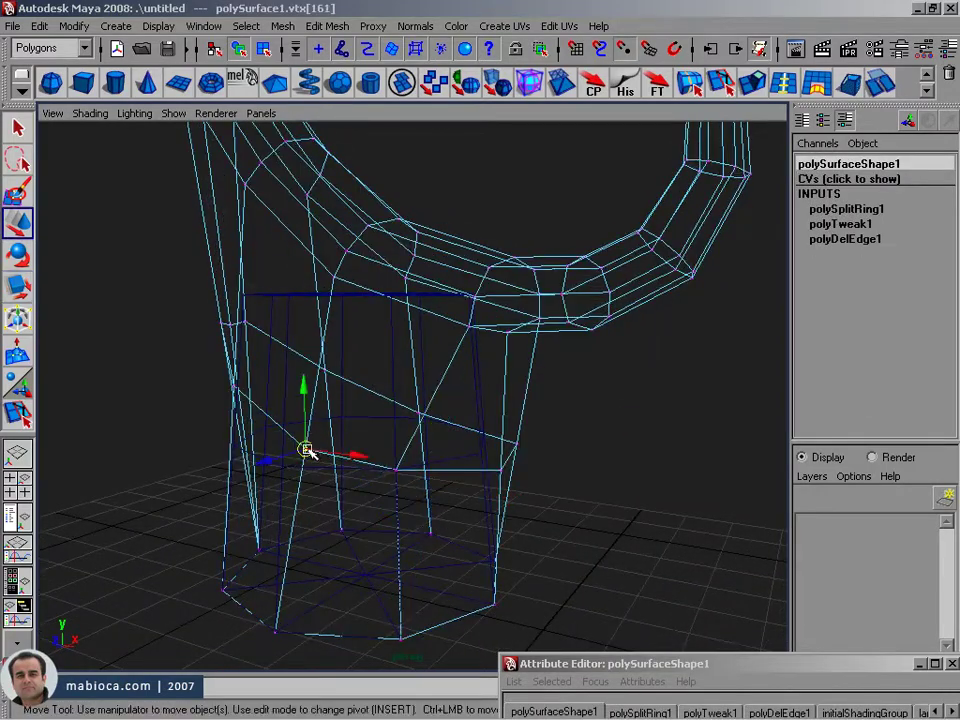
mouse_move(307, 452)
left_mouse_down("alt")
mouse_move(197, 467)
mouse_move(294, 525)
mouse_move(231, 484)
mouse_move(261, 340)
mouse_move(178, 233)
left_mouse_up("alt")
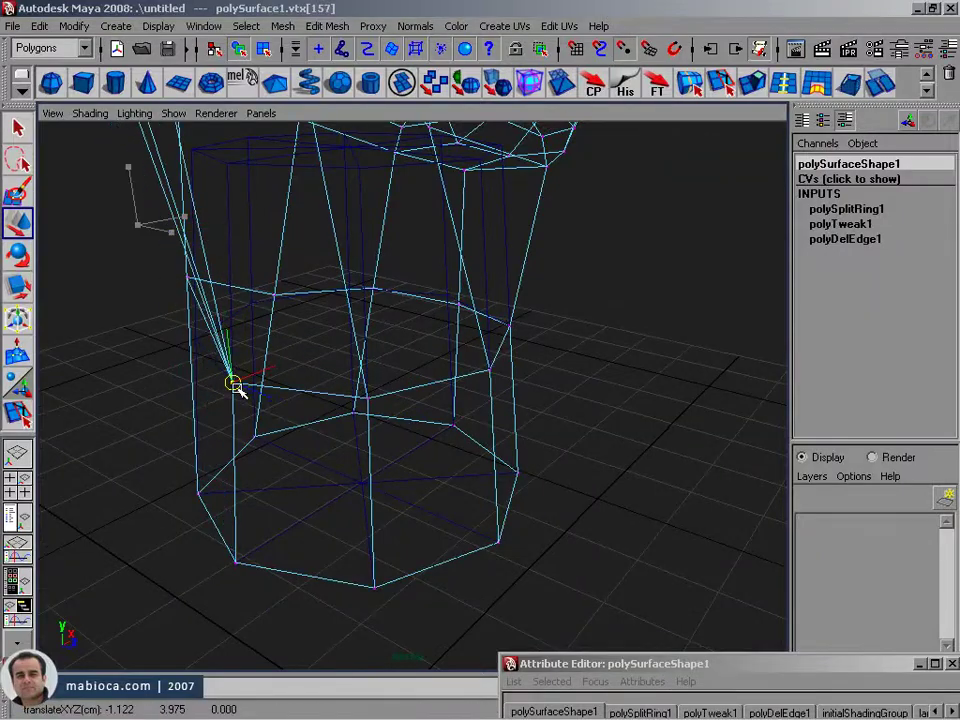
left_click_drag(236, 387, 364, 463, "alt")
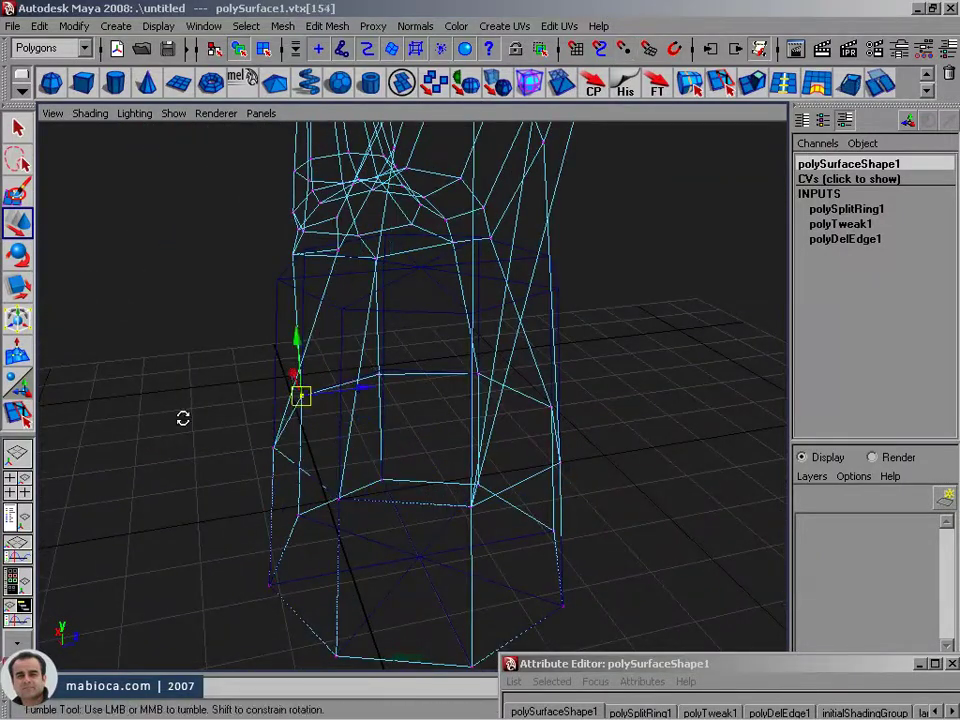
left_click(317, 454)
mouse_move(183, 418)
left_mouse_down("alt")
mouse_move(300, 445)
mouse_move(330, 400)
mouse_move(300, 380)
mouse_move(394, 452)
mouse_move(396, 536)
left_mouse_up("alt")
key("5")
left_click(848, 179)
left_click(927, 91)
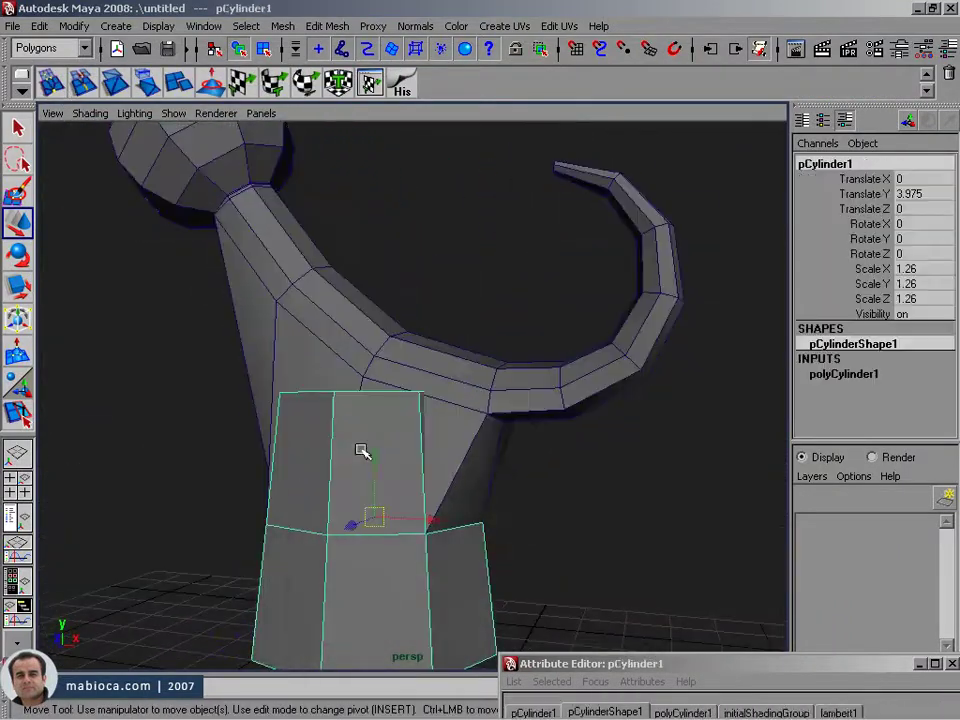
Delete the stray edge on the stem body.
mouse_move(475, 502)
left_mouse_down("alt")
mouse_move(579, 476)
mouse_move(418, 484)
mouse_move(287, 298)
mouse_move(432, 393)
left_mouse_up("alt")
left_click(432, 393)
key("Delete")
Split the face where the arm meets the stem with the Split Polygon Tool.
mouse_move(334, 435)
left_mouse_down("alt")
mouse_move(182, 463)
mouse_move(253, 469)
left_mouse_up("alt")
right_click_drag(253, 469, 622, 98, "alt")
left_click(327, 26)
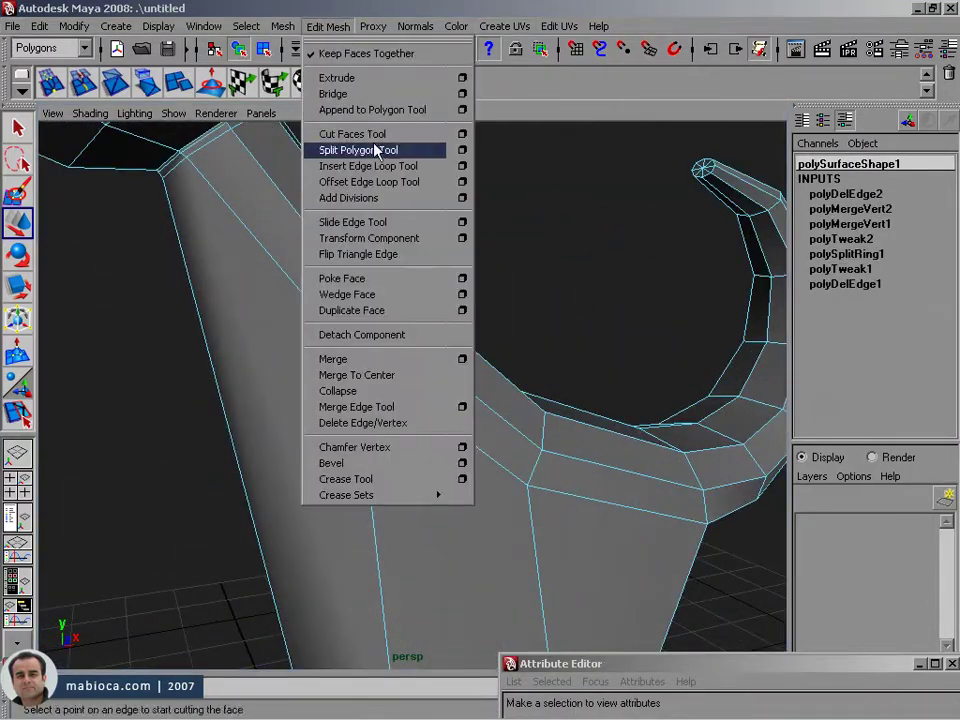
left_click(396, 148)
mouse_move(396, 424)
left_mouse_down("alt")
mouse_move(407, 405)
mouse_move(455, 392)
mouse_move(407, 399)
mouse_move(501, 388)
left_mouse_up("alt")
key("Return")
Move the new split vertex in the front view.
key("w")
key("space")
key("space")
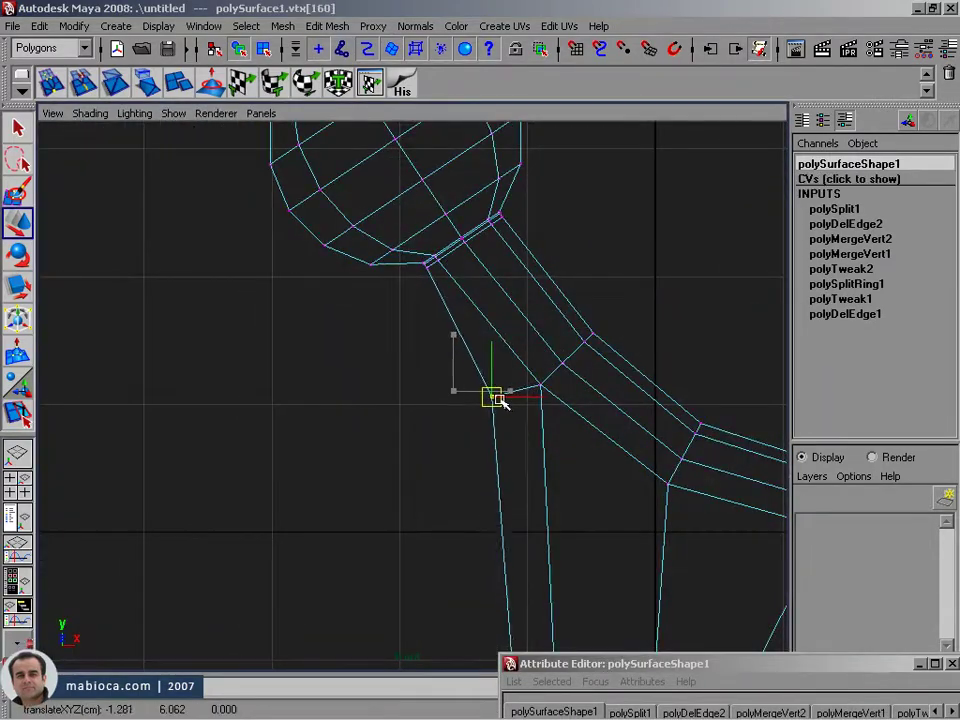
mouse_move(500, 400)
right_mouse_down("alt")
mouse_move(446, 300)
mouse_move(369, 443)
mouse_move(572, 422)
right_mouse_up("alt")
key("space")
key("space")
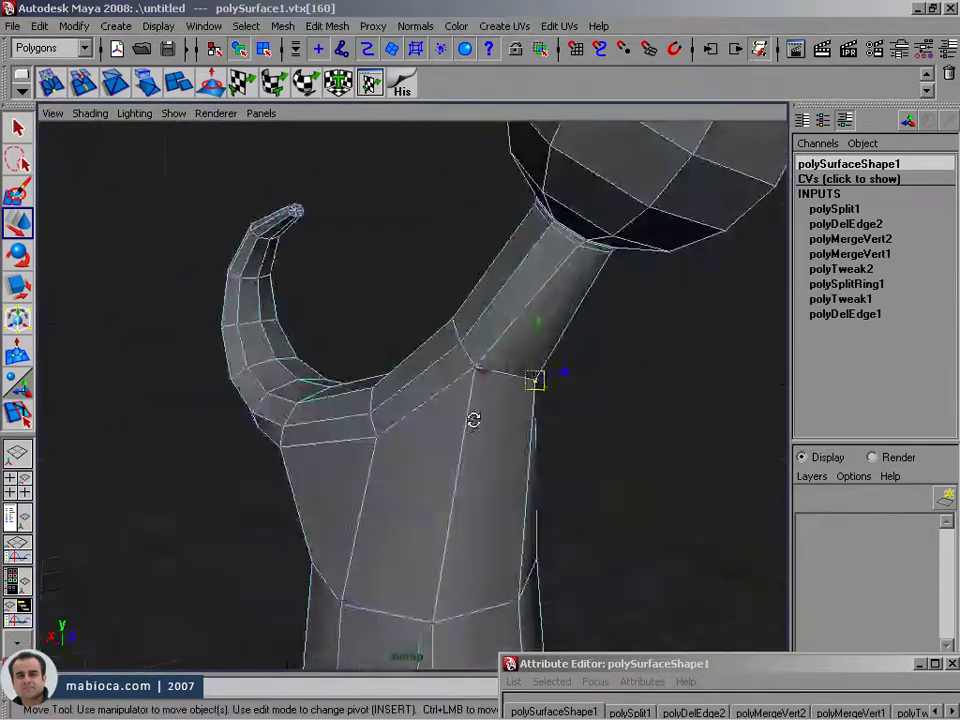
mouse_move(473, 420)
left_mouse_down("alt")
mouse_move(630, 394)
mouse_move(648, 70)
left_mouse_up("alt")
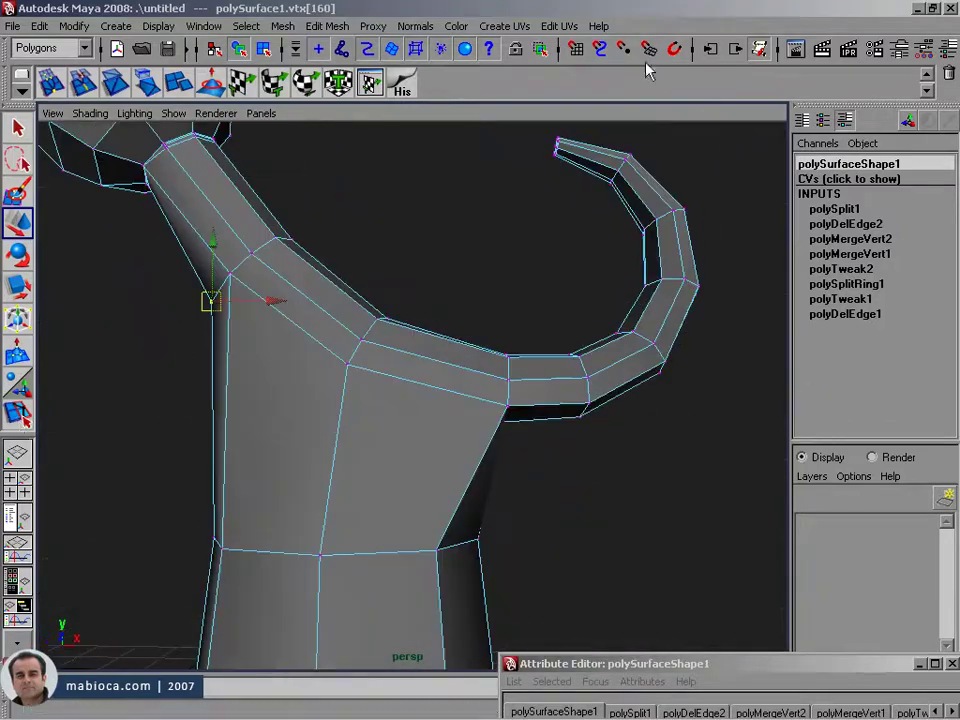
Insert an edge loop around the stem just below the arm.
left_click(489, 461)
mouse_move(489, 461)
left_mouse_down("alt")
mouse_move(394, 465)
mouse_move(476, 403)
left_mouse_up("alt")
right_click_drag(476, 403, 476, 440)
Move the new loop's stem vertices sideways in the front view.
key("w")
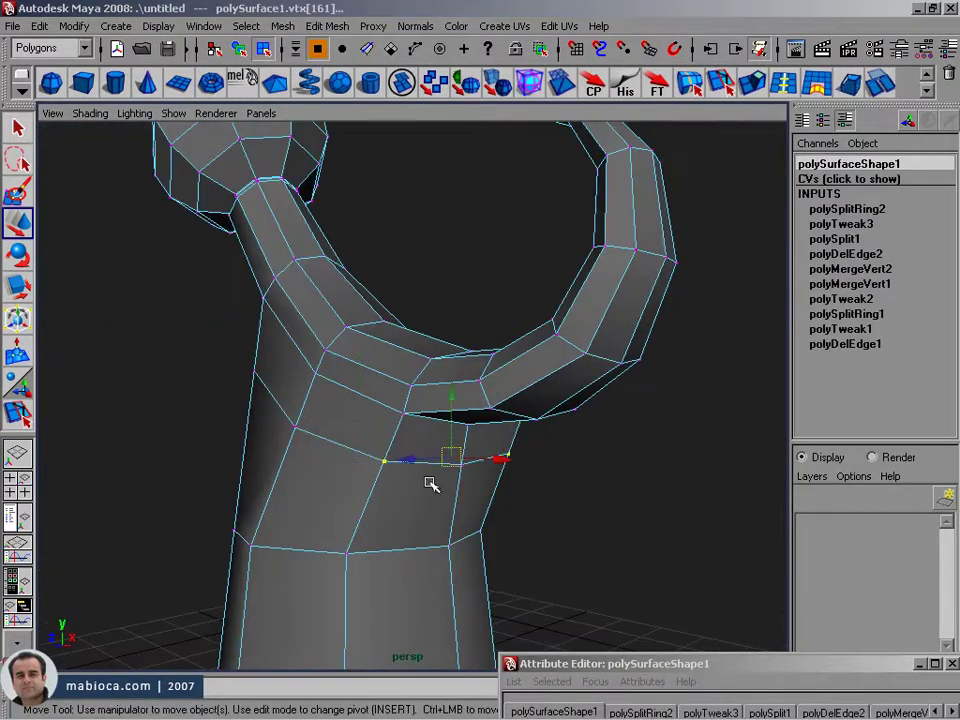
key("space")
key("space")
left_click_drag(503, 351, 509, 351)
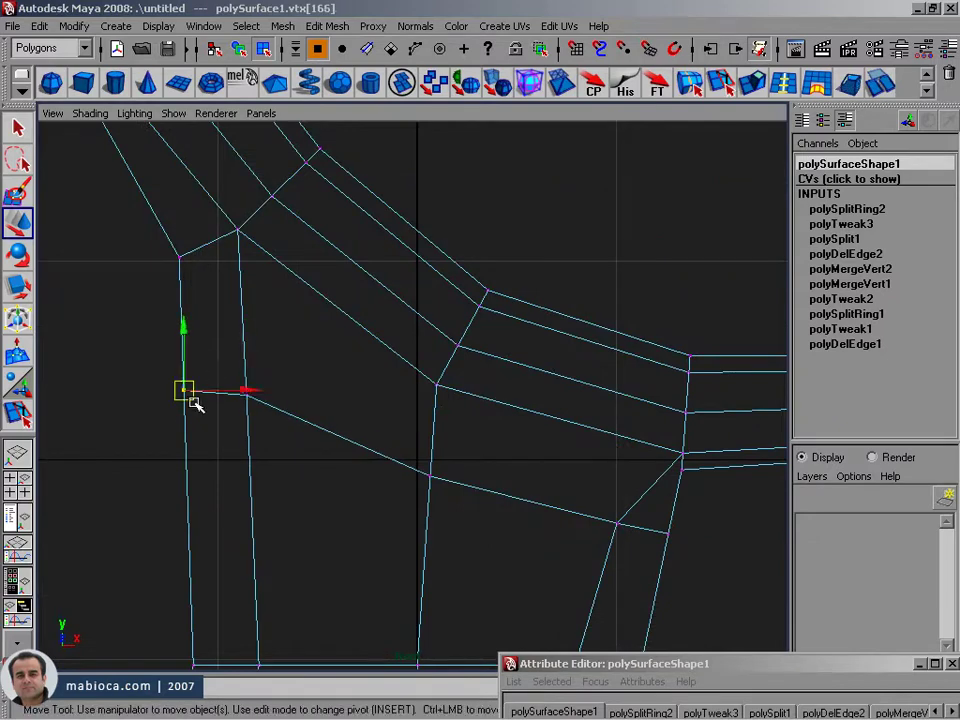
left_click_drag(241, 420, 238, 424)
scroll(422, 375, "down", 3)
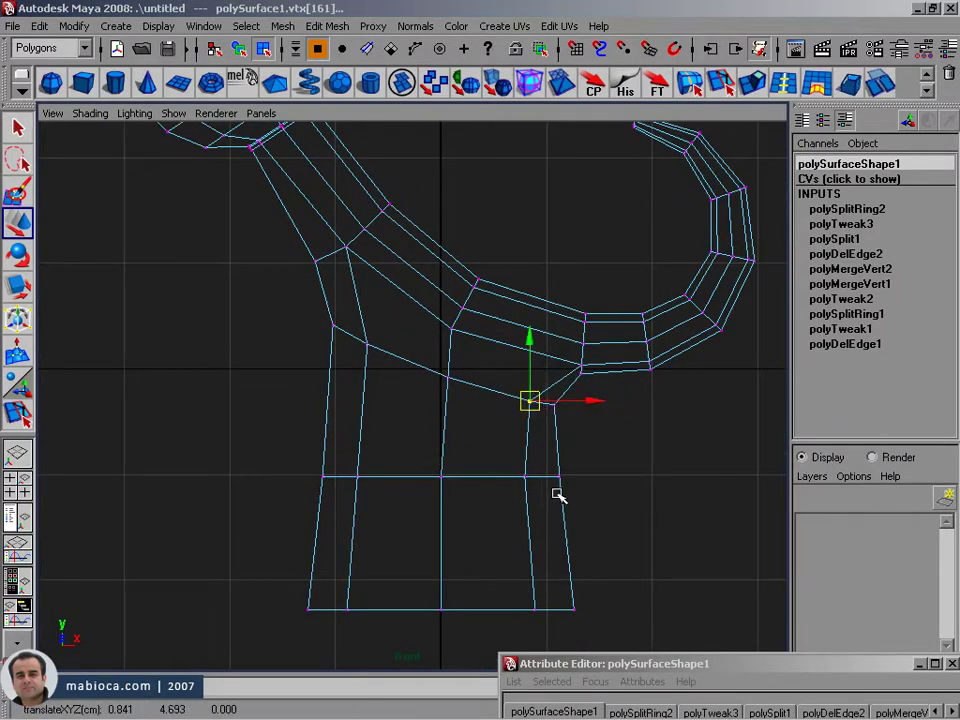
Select and scale a vertex at the arm junction in perspective.
left_click_drag(439, 461, 587, 343, "alt")
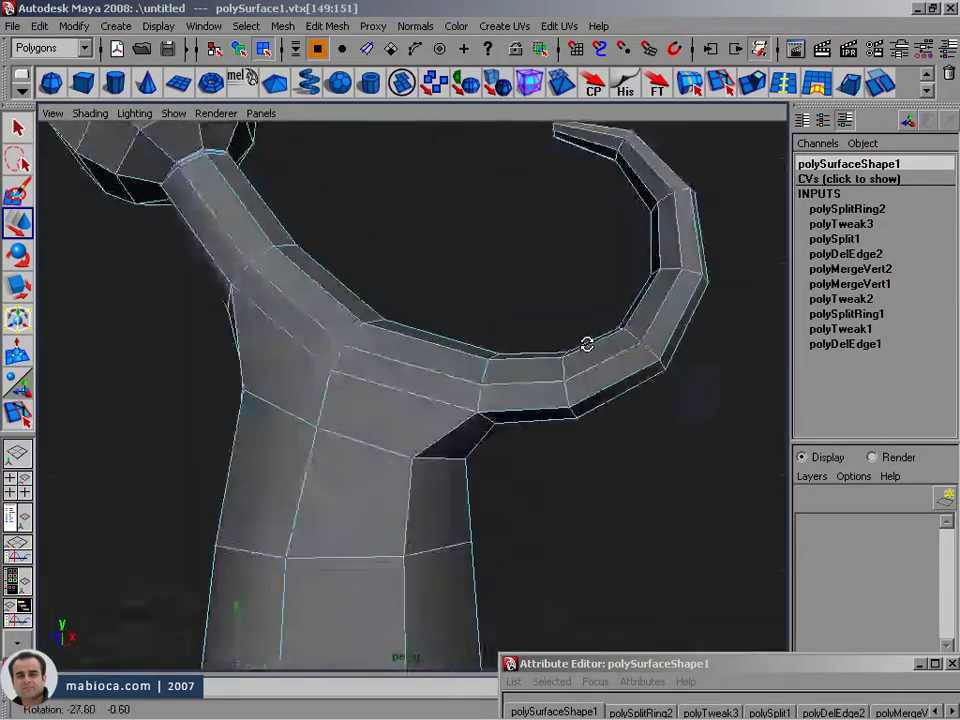
left_click(480, 462)
mouse_move(542, 476)
left_mouse_down("alt")
mouse_move(447, 455)
mouse_move(369, 454)
mouse_move(366, 409)
left_mouse_up("alt")
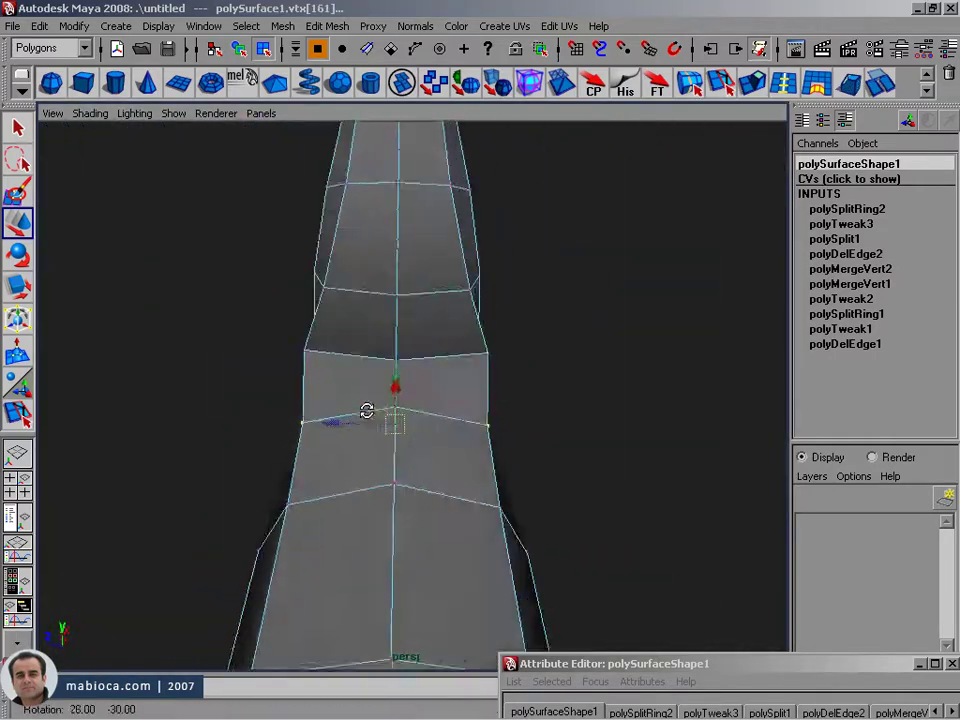
key("r")
key("F8")
mouse_move(313, 443)
left_mouse_down("alt")
mouse_move(380, 350)
mouse_move(585, 246)
mouse_move(454, 491)
mouse_move(392, 369)
left_mouse_up("alt")
Extrude the stem's bottom rim edges twice, pulling them inward.
right_click_drag(392, 369, 392, 332)
left_click(390, 357)
left_click(697, 86)
left_click_drag(336, 392, 482, 505, "alt")
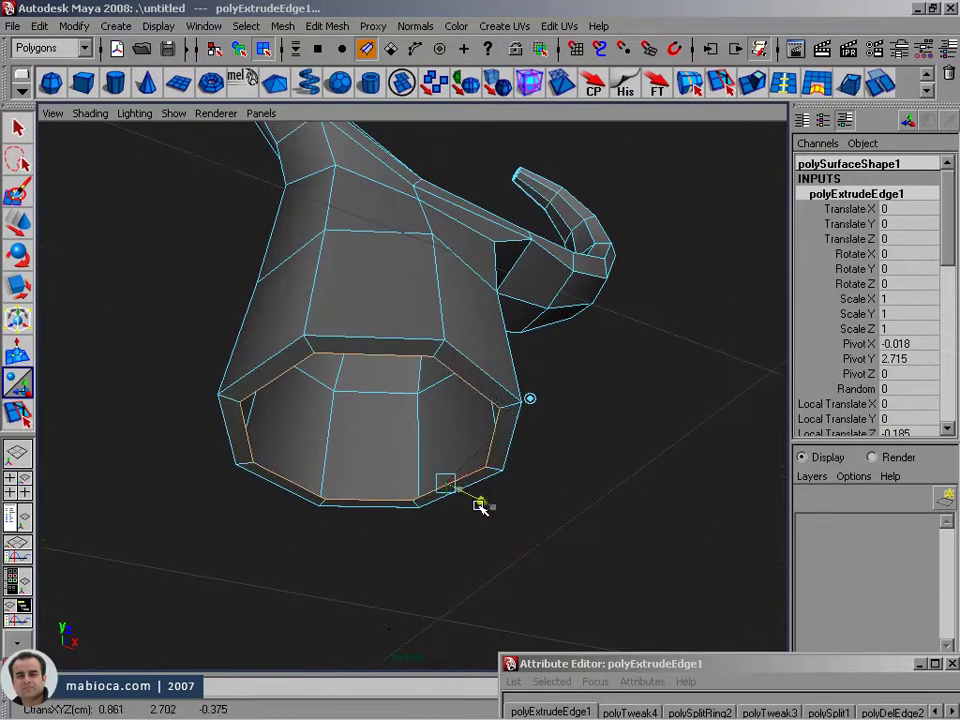
key("g")
mouse_move(473, 376)
left_mouse_down("alt")
mouse_move(611, 251)
mouse_move(353, 300)
left_mouse_up("alt")
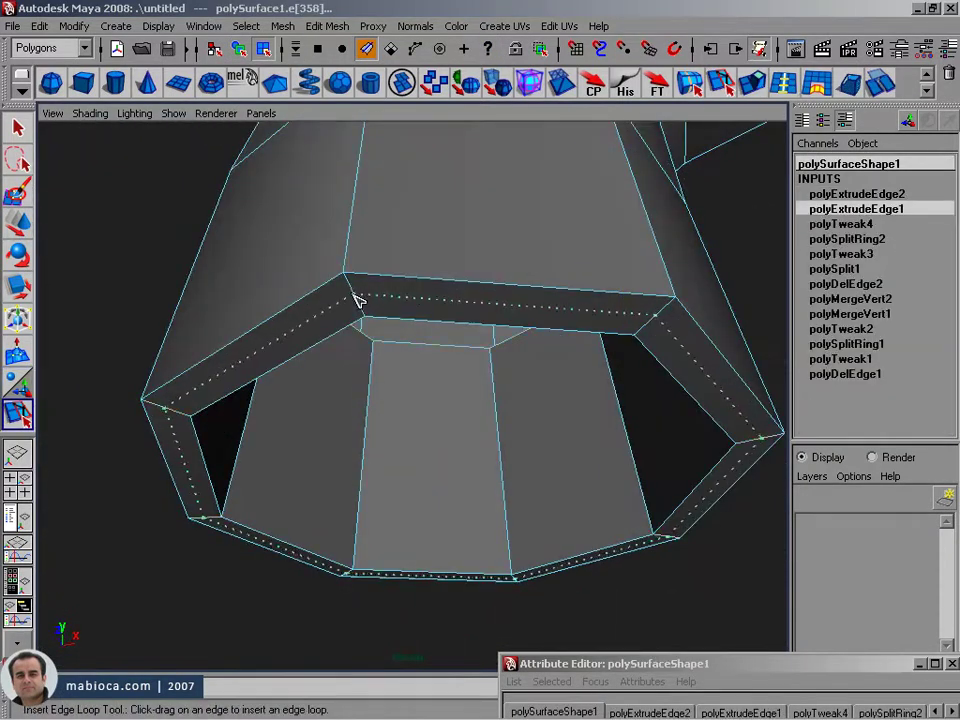
Add edge loops around the extruded rim to tighten it.
mouse_move(369, 446)
left_mouse_down("alt")
mouse_move(133, 336)
mouse_move(133, 354)
mouse_move(590, 557)
left_mouse_up("alt")
left_click(567, 553)
right_click_drag(567, 553, 422, 450, "alt")
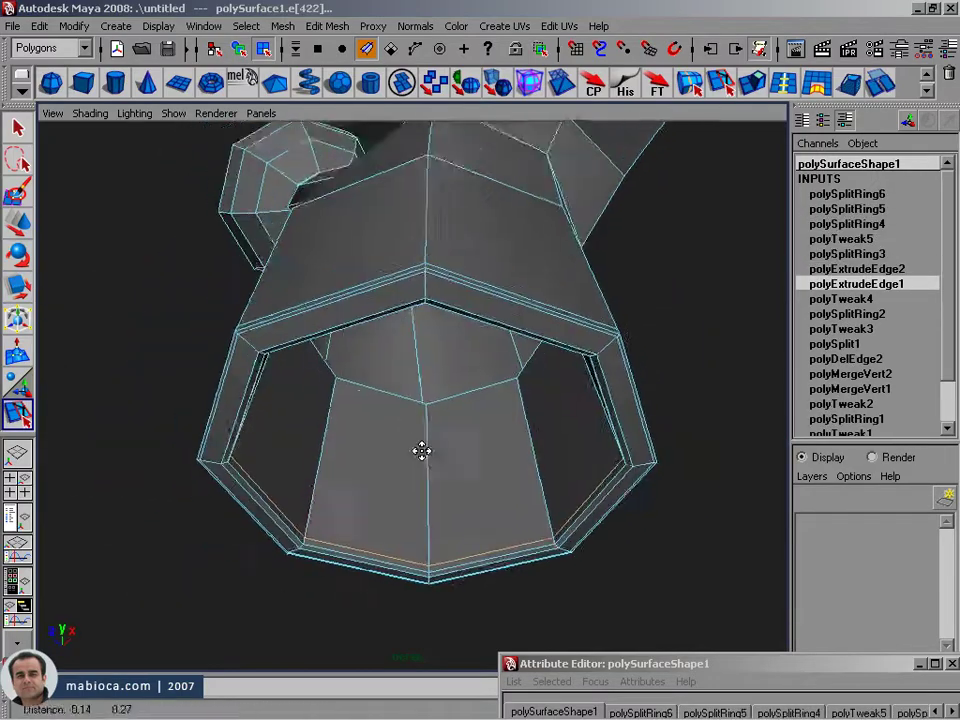
mouse_move(422, 450)
left_mouse_down("alt")
mouse_move(287, 542)
mouse_move(259, 540)
mouse_move(464, 535)
mouse_move(724, 478)
mouse_move(484, 467)
left_mouse_up("alt")
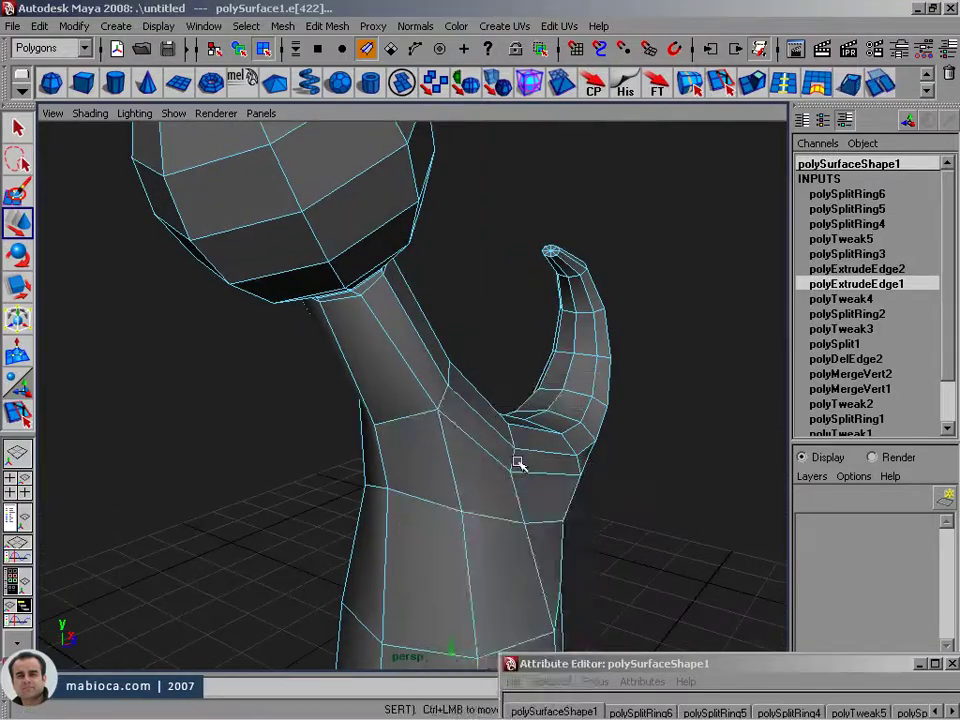
Select vertices on the stem near the rim and scale them.
left_click(518, 464)
right_click_drag(518, 464, 491, 514, "alt")
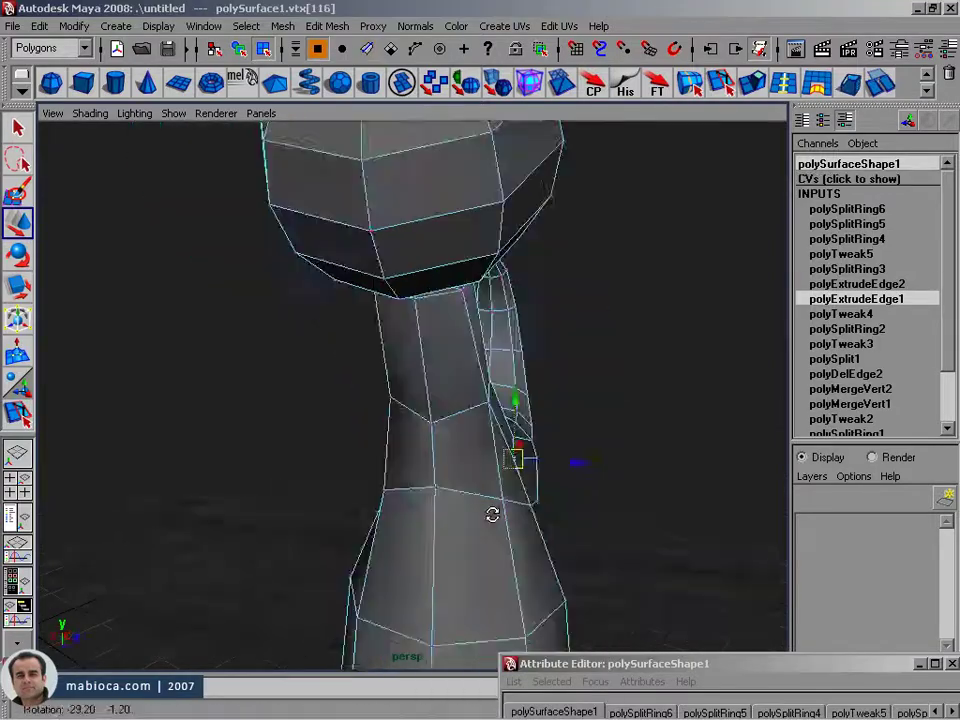
left_click(460, 428, "shift")
key("r")
mouse_move(540, 409)
left_mouse_down("alt")
mouse_move(502, 438)
mouse_move(718, 390)
mouse_move(422, 405)
left_mouse_up("alt")
right_click_drag(422, 405, 463, 420, "alt")
left_click_drag(463, 420, 502, 481, "alt")
key("4")
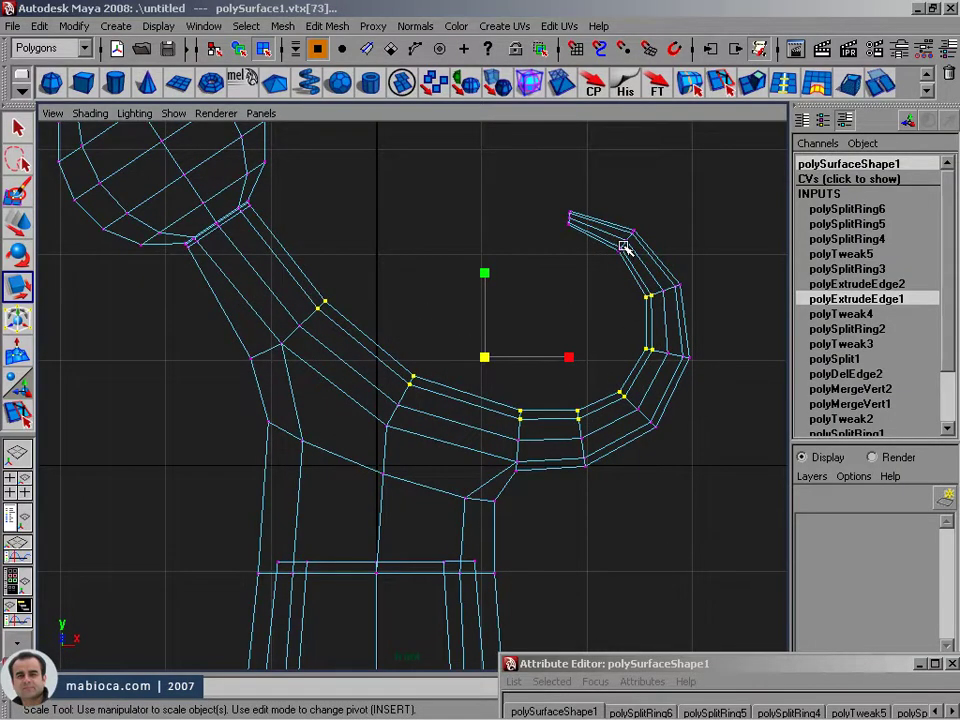
Transform the arm vertices near the hook as a group with Transform Component.
key("space")
key("space")
left_click(322, 29)
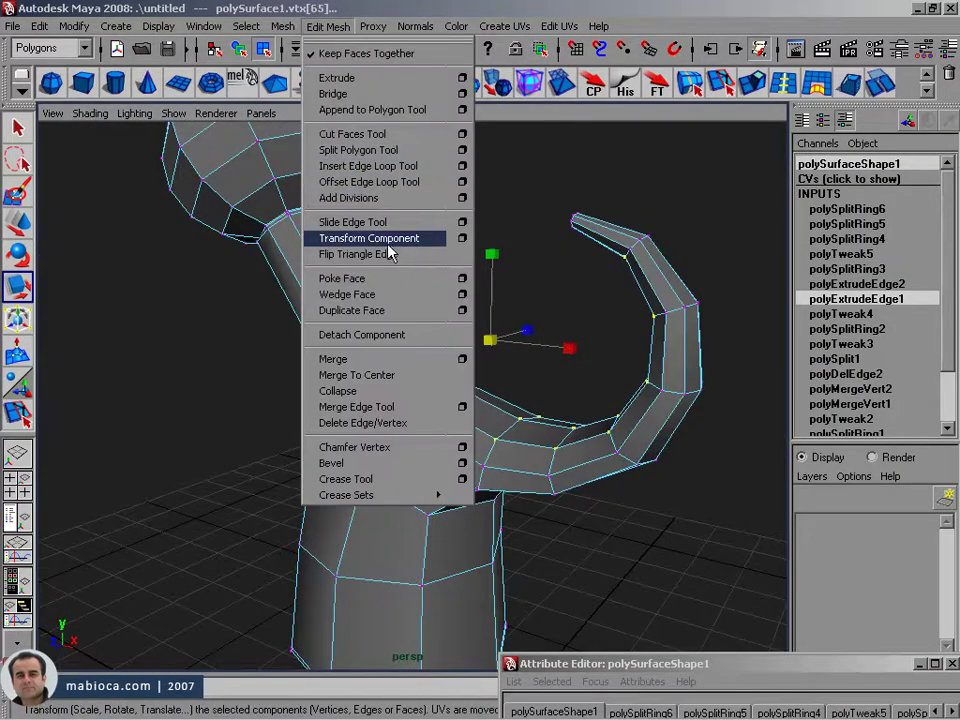
left_click(388, 243)
mouse_move(407, 339)
left_mouse_down("alt")
mouse_move(639, 437)
mouse_move(596, 339)
mouse_move(577, 413)
mouse_move(638, 358)
left_mouse_up("alt")
middle_click_drag(638, 358, 588, 347, "alt")
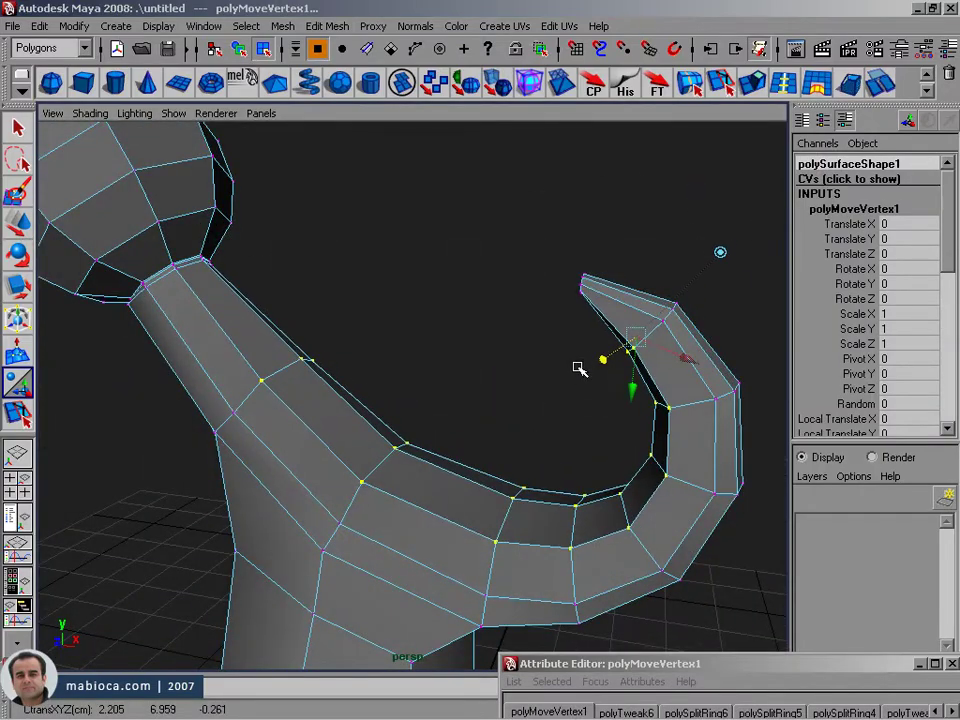
mouse_move(555, 375)
left_mouse_down("alt")
mouse_move(519, 377)
mouse_move(246, 471)
left_mouse_up("alt")
key("4")
key("r")
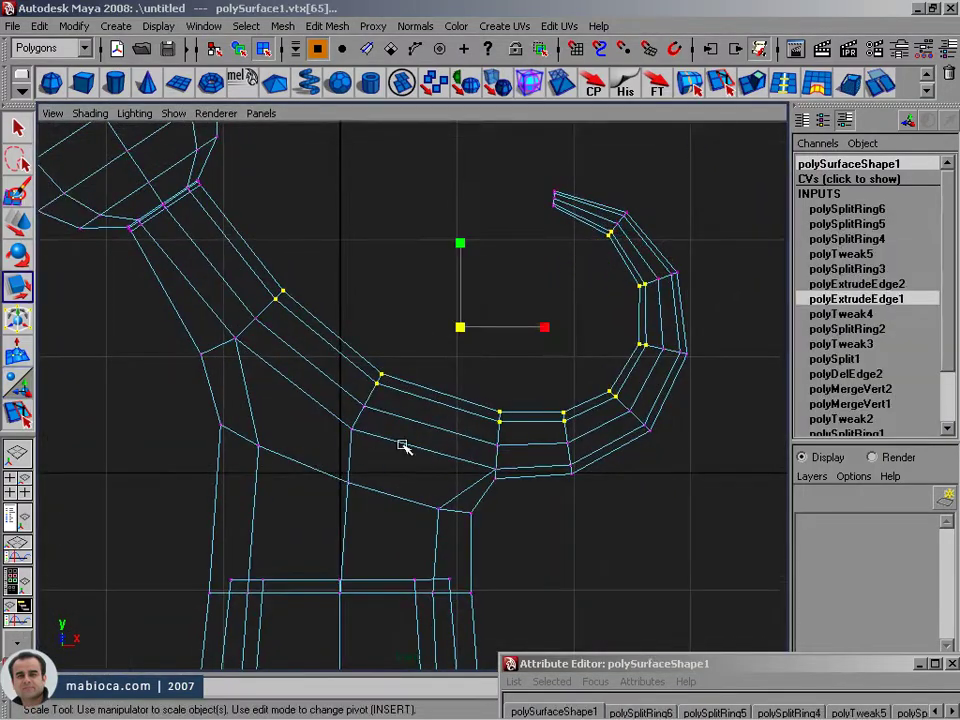
Narrow the vertices near the hook tip to Scale Z 0.799 with further Transform Component edits.
left_click(327, 26)
left_click(375, 236)
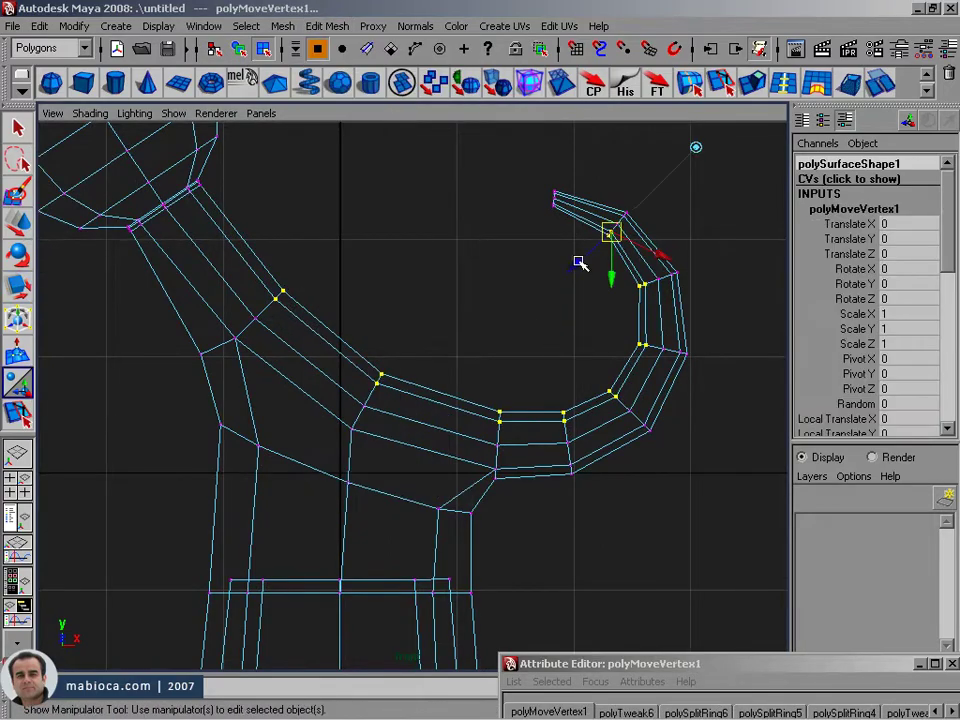
left_click(288, 285)
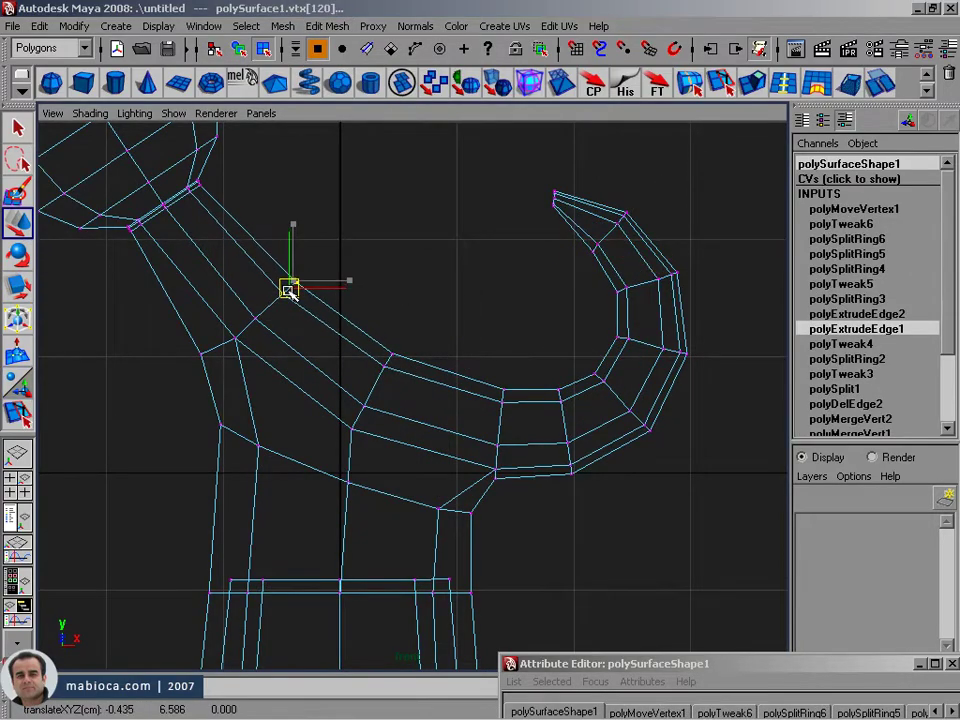
key("5")
mouse_move(288, 290)
left_mouse_down("alt")
mouse_move(415, 362)
mouse_move(274, 302)
mouse_move(465, 379)
left_mouse_up("alt")
key("w")
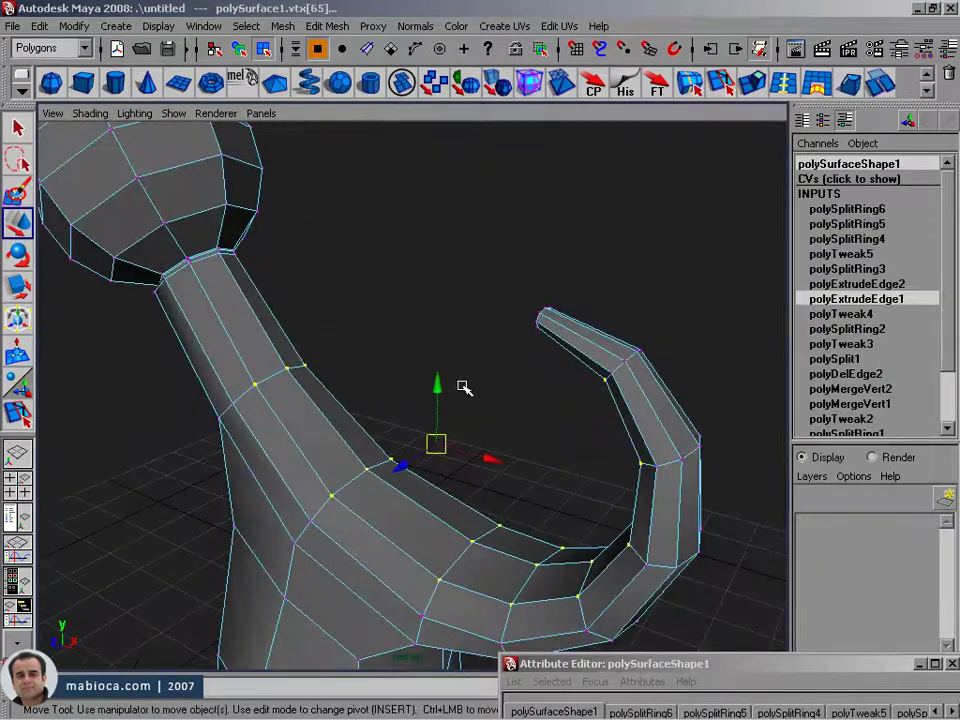
left_click(327, 26)
left_click(364, 236)
mouse_move(600, 350)
left_mouse_down("alt")
mouse_move(764, 430)
mouse_move(515, 400)
mouse_move(615, 499)
mouse_move(683, 392)
mouse_move(276, 467)
mouse_move(274, 354)
mouse_move(255, 407)
mouse_move(431, 407)
mouse_move(478, 335)
mouse_move(463, 433)
left_mouse_up("alt")
key("t")
key("F8")
Select and move a vertex at the arm junction in the front view.
key("space")
key("space")
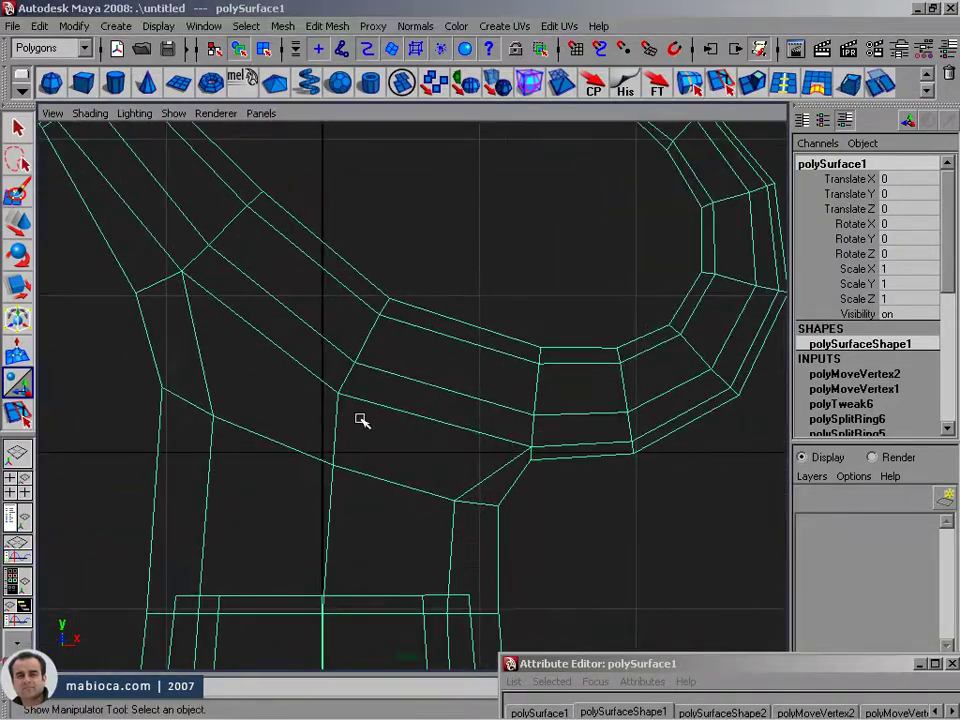
key("5")
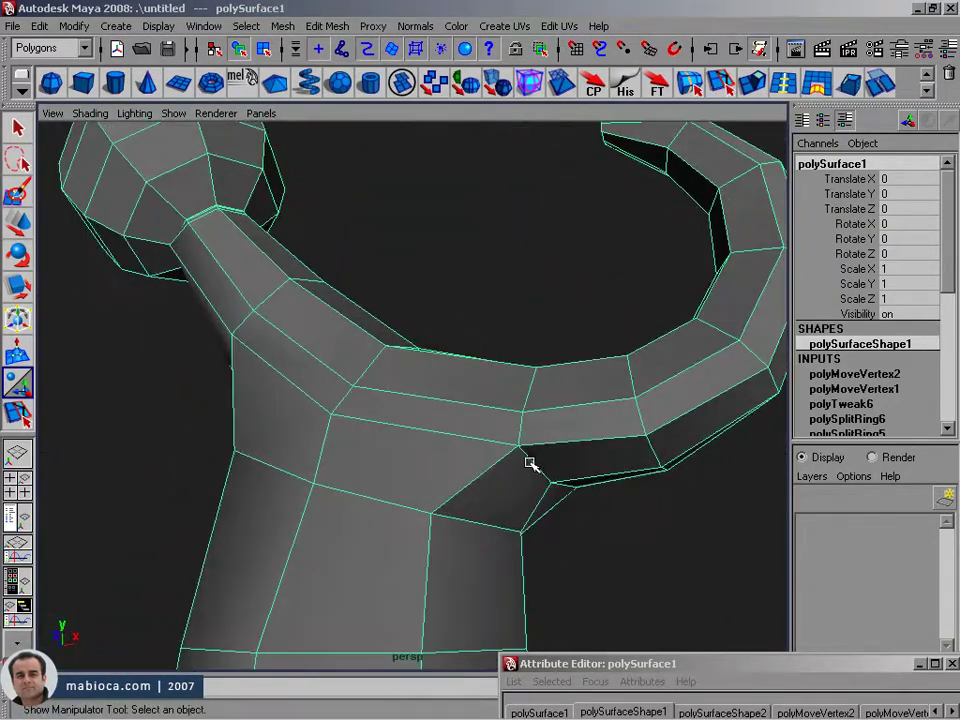
key("4")
key("w")
scroll(549, 440, "down", 2)
scroll(549, 440, "up", 2)
key("F8")
left_click_drag(520, 372, 452, 405)
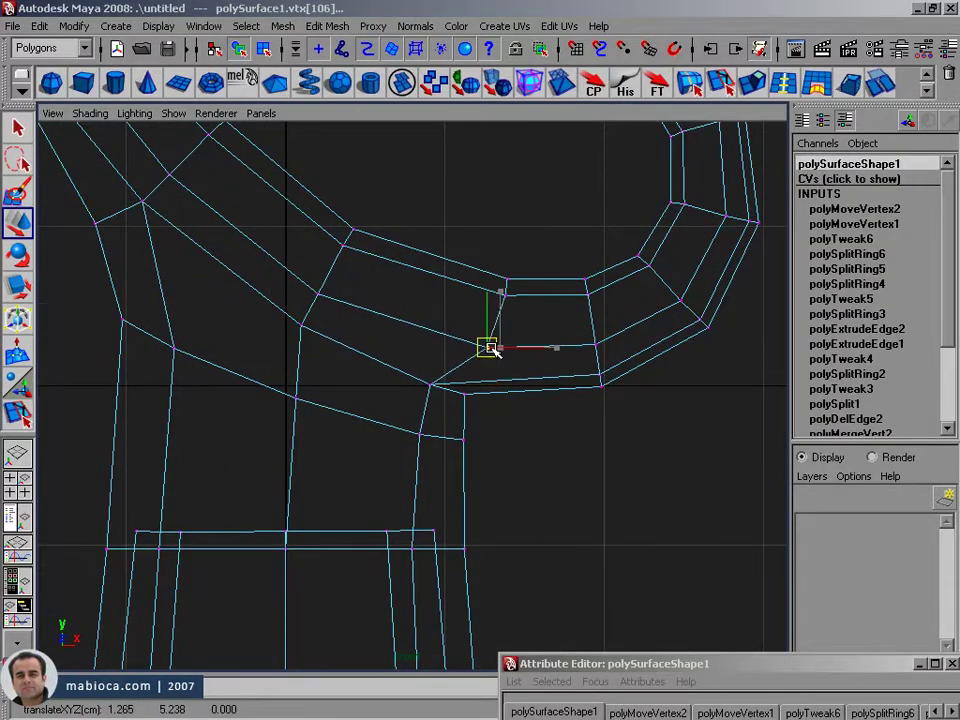
key("space")
key("space")
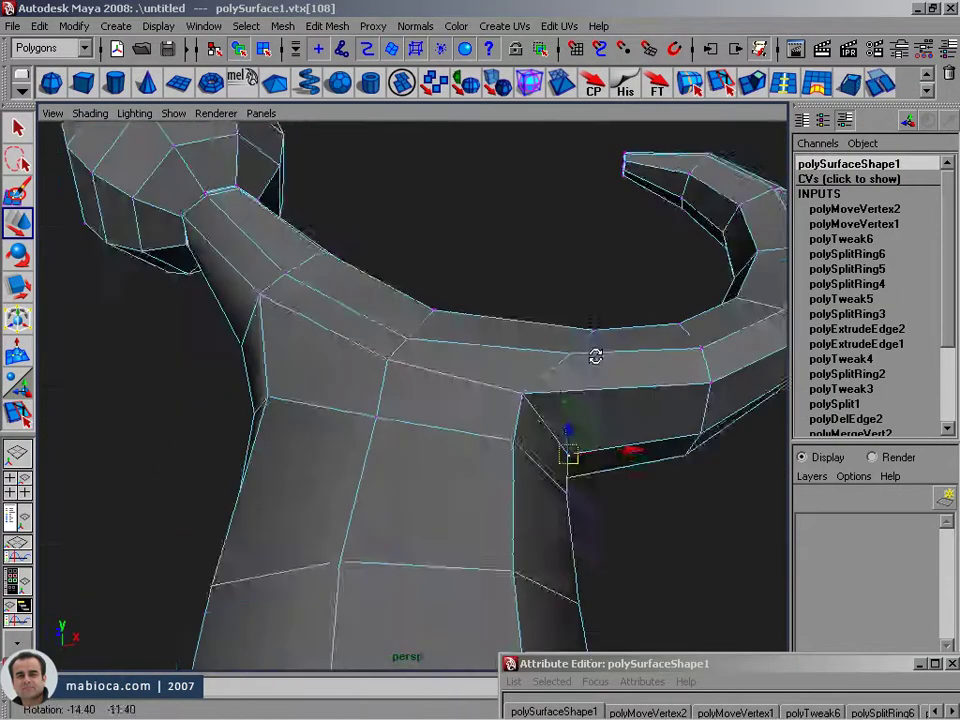
left_click_drag(596, 354, 531, 525, "alt")
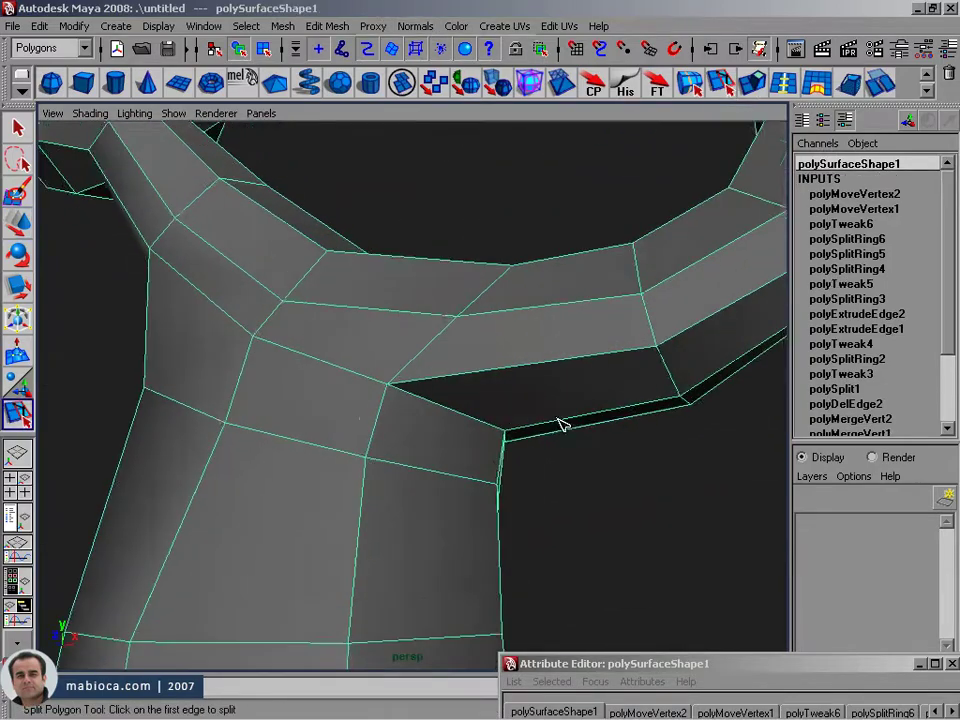
Tweak a stem vertex, then insert a new edge loop across the mesh.
mouse_move(368, 408)
left_mouse_down("alt")
mouse_move(364, 450)
mouse_move(332, 461)
mouse_move(399, 443)
left_mouse_up("alt")
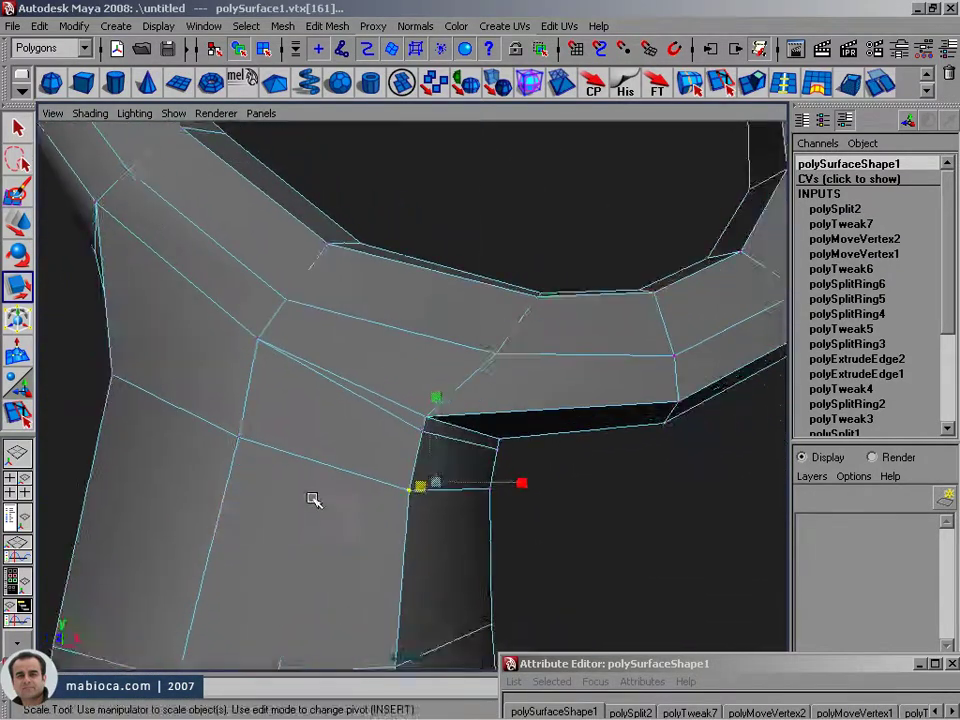
right_click_drag(313, 499, 433, 350, "alt")
left_click_drag(433, 350, 492, 369)
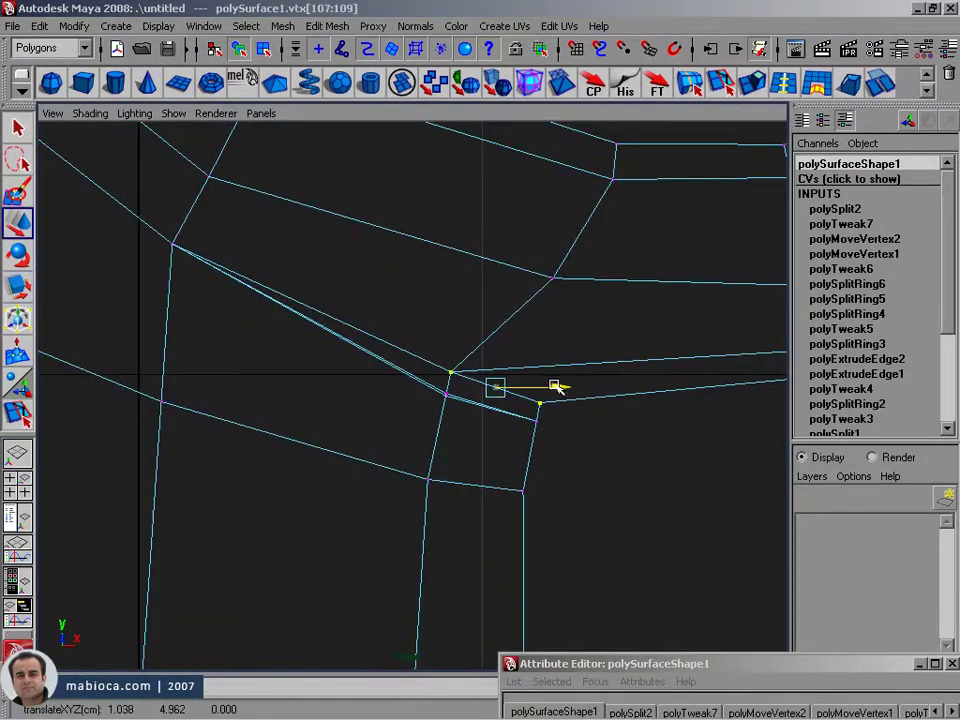
right_click_drag(557, 388, 439, 422, "alt")
mouse_move(467, 246)
left_mouse_down("alt")
mouse_move(418, 253)
mouse_move(347, 172)
mouse_move(420, 289)
mouse_move(529, 377)
mouse_move(731, 376)
mouse_move(553, 467)
mouse_move(236, 304)
mouse_move(287, 369)
left_mouse_up("alt")
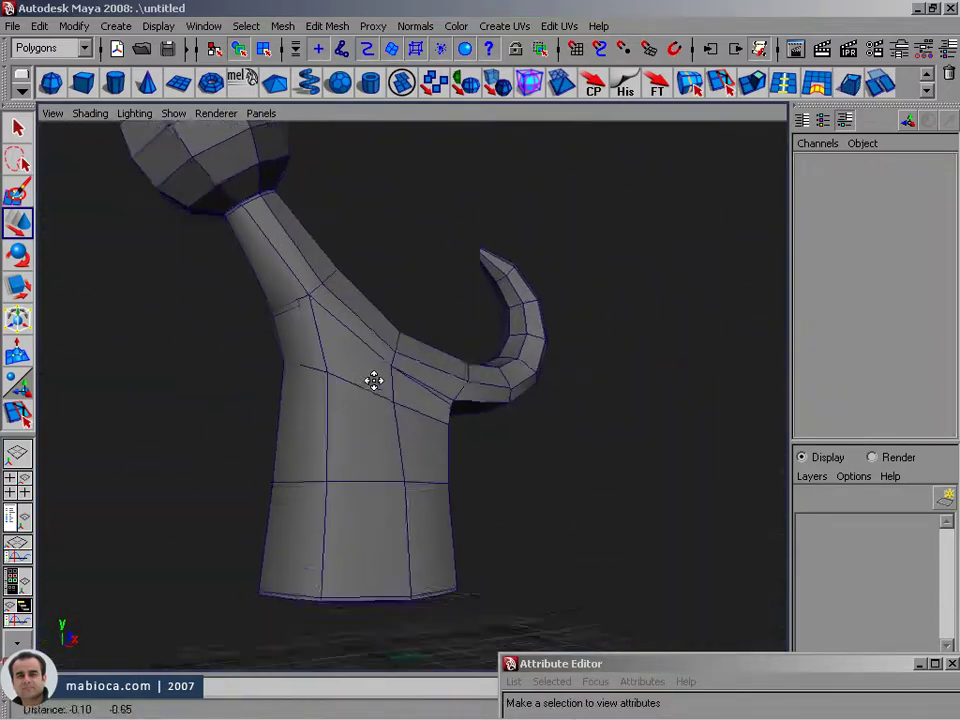
left_click(390, 552)
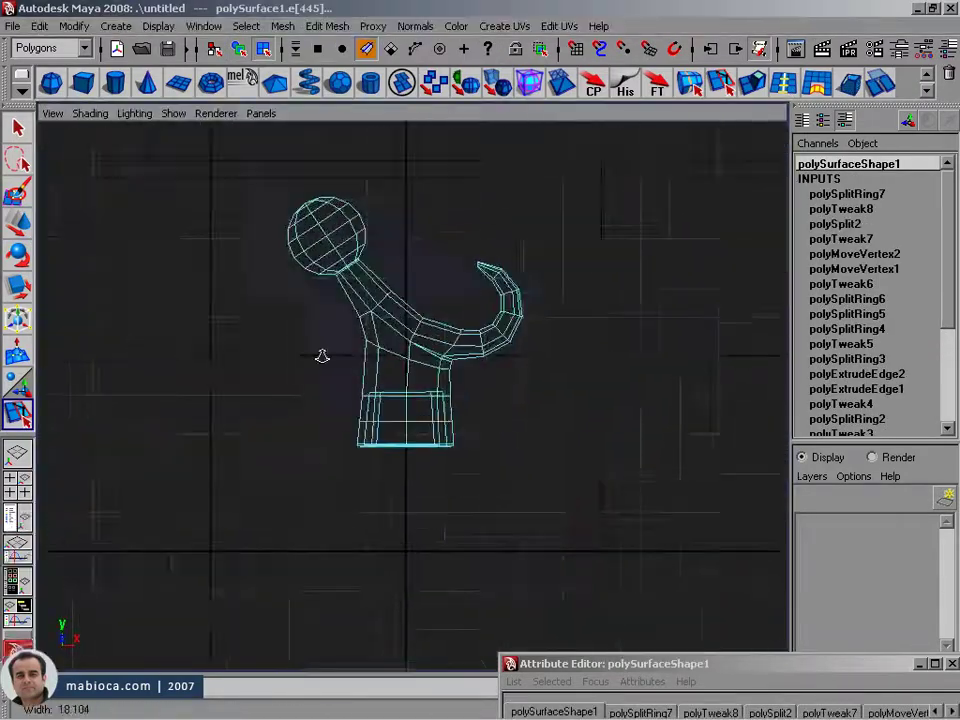
Commit one more edge loop on the sculpture.
left_click(272, 313)
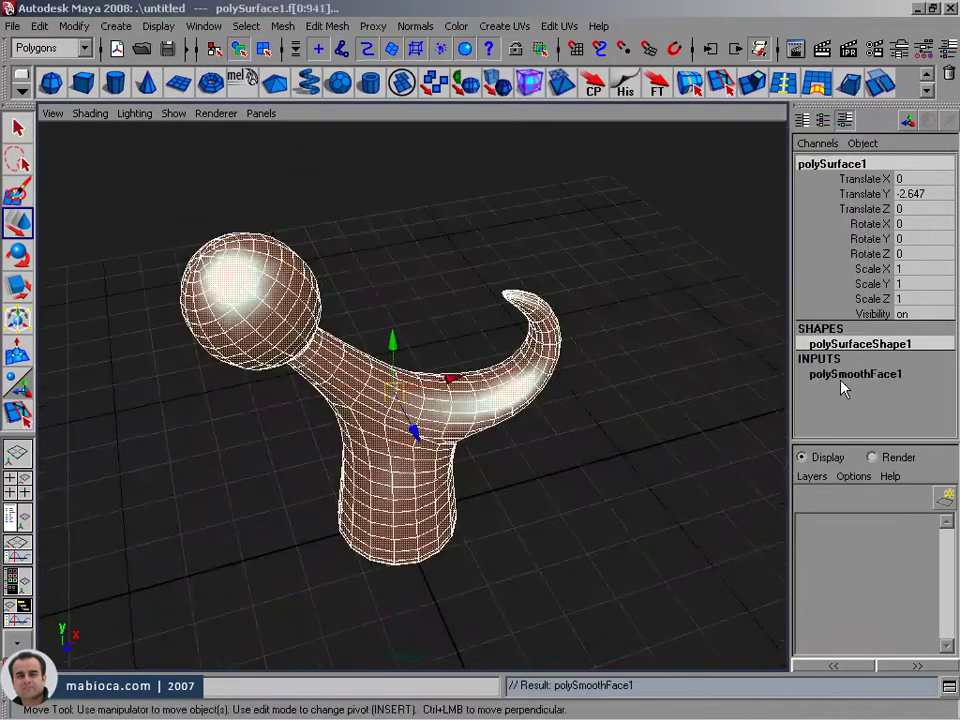
Inspect the smoothed sculpture with the wireframe hidden and plain smooth shading.
left_click_drag(600, 420, 478, 414, "alt")
right_click_drag(478, 414, 587, 452, "alt")
left_click_drag(587, 452, 341, 480, "alt")
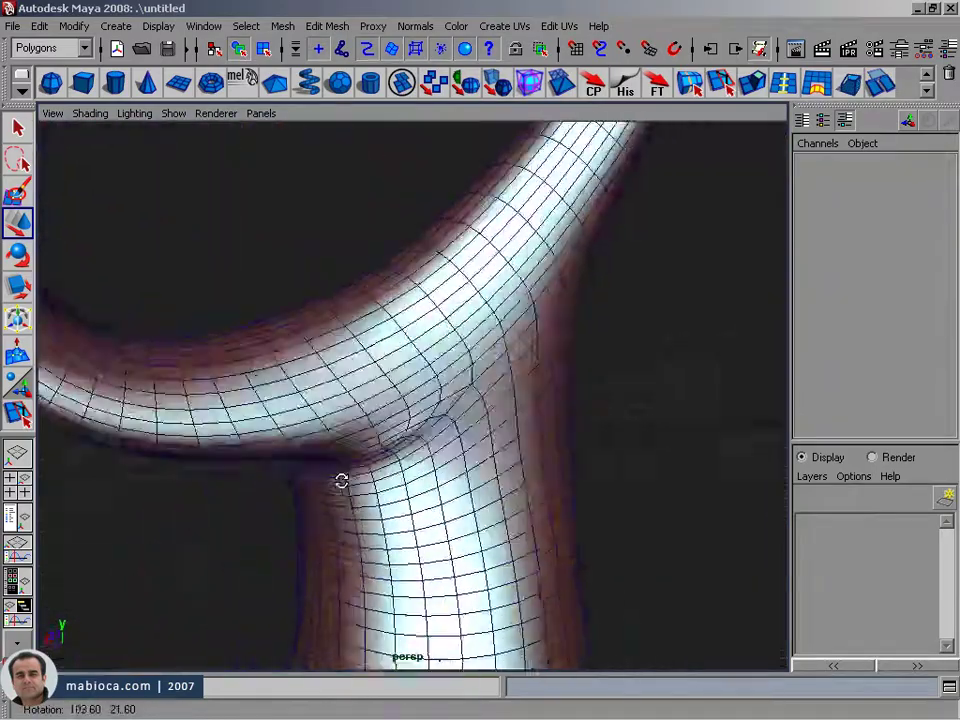
right_click_drag(341, 480, 280, 433, "alt")
left_click(90, 113)
left_click(143, 341)
left_click_drag(66, 321, 272, 407, "alt")
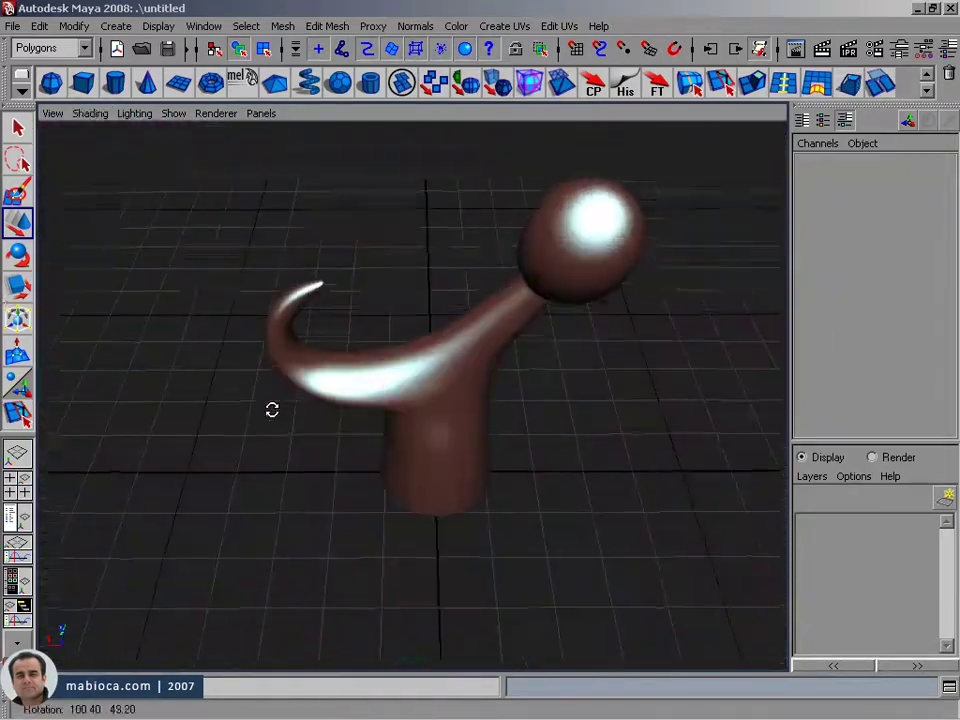
right_click_drag(272, 407, 553, 343, "alt")
left_click_drag(553, 343, 358, 420, "alt")
mouse_move(358, 420)
right_mouse_down("alt")
mouse_move(568, 500)
mouse_move(268, 553)
mouse_move(370, 585)
right_mouse_up("alt")
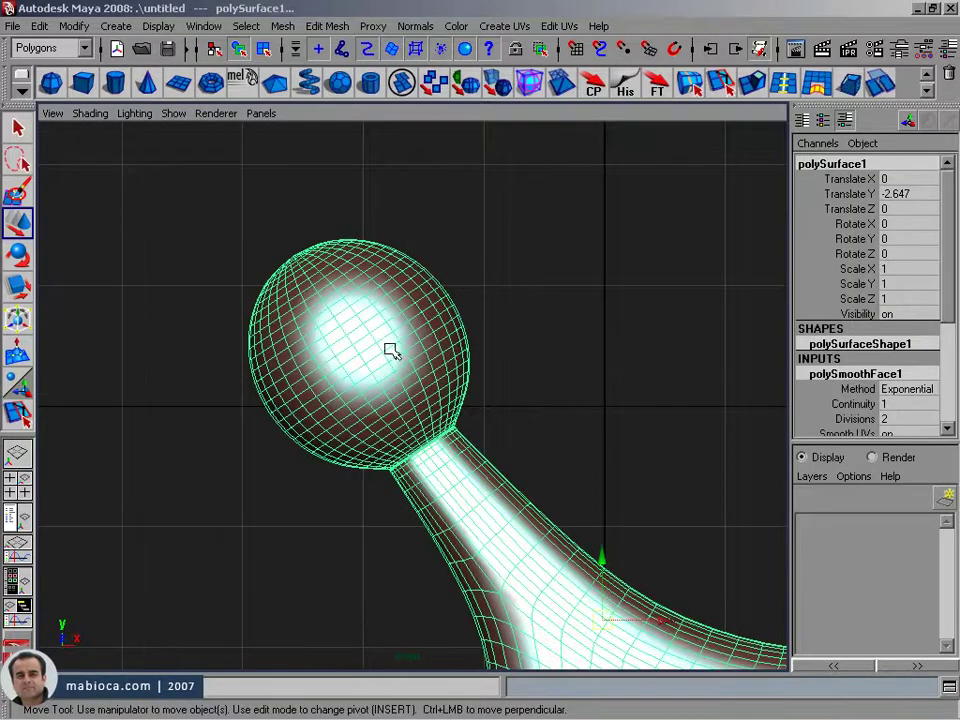
right_click_drag(391, 350, 486, 285, "alt")
mouse_move(486, 285)
left_mouse_down("alt")
mouse_move(568, 375)
mouse_move(396, 390)
left_mouse_up("alt")
right_click_drag(396, 390, 430, 400, "alt")
mouse_move(430, 400)
left_mouse_down("alt")
mouse_move(458, 405)
mouse_move(450, 450)
left_mouse_up("alt")
Give blinn1 Eccentricity 0.157 and a pale cyan specular colour.
left_click(855, 373)
key("ctrl+a")
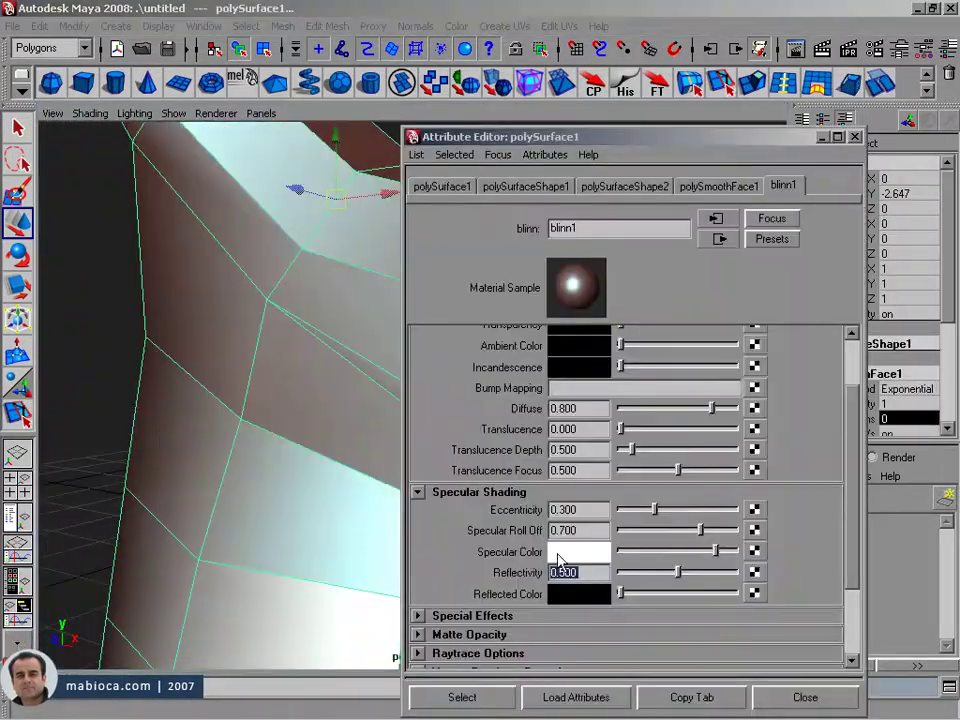
left_click(578, 551)
left_click(445, 471)
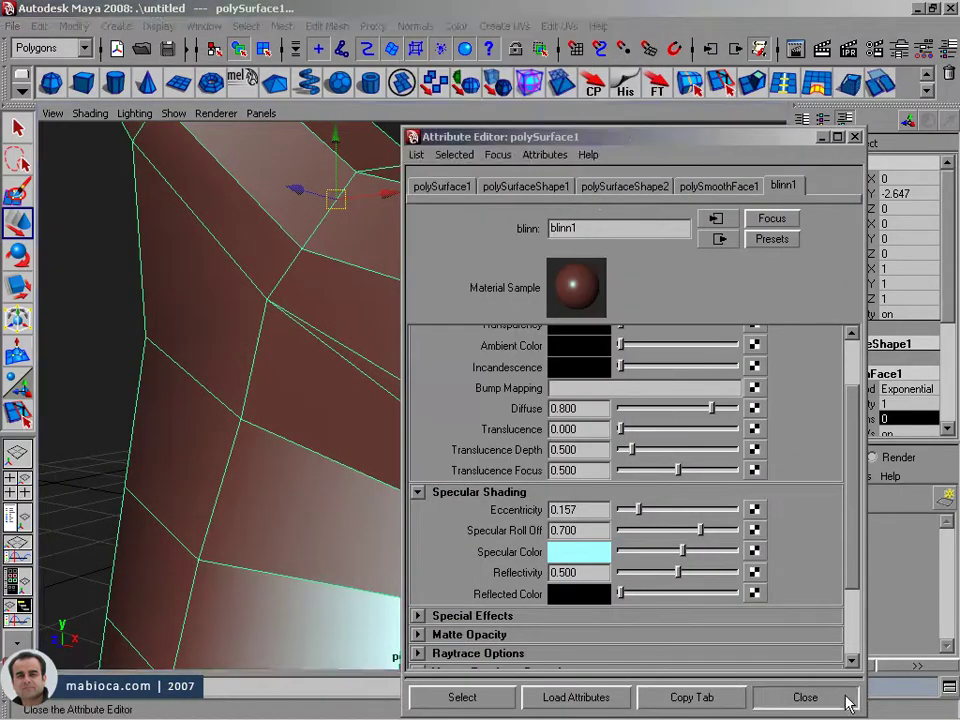
left_click(805, 697)
Select an edge at the stem–arm junction and zoom in on it.
left_click_drag(360, 430, 296, 394, "alt")
left_click(407, 409)
right_click_drag(407, 409, 433, 549, "alt")
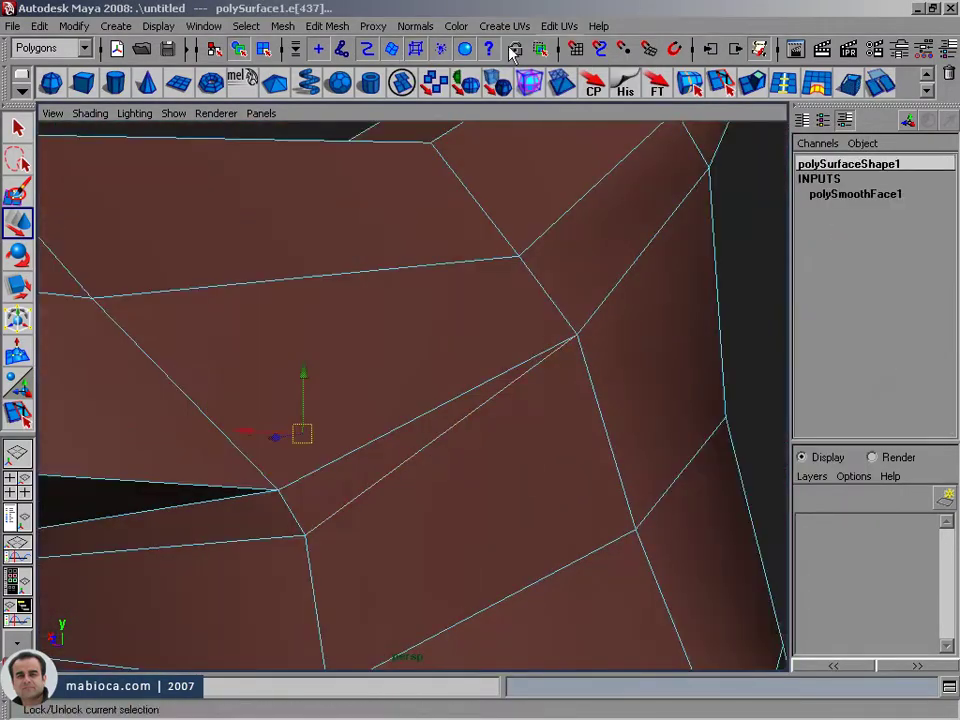
Preview the junction smoothed with smoothing divisions raised to 3.
left_click(440, 48)
mouse_move(405, 396)
left_mouse_down("alt")
mouse_move(381, 456)
mouse_move(615, 493)
left_mouse_up("alt")
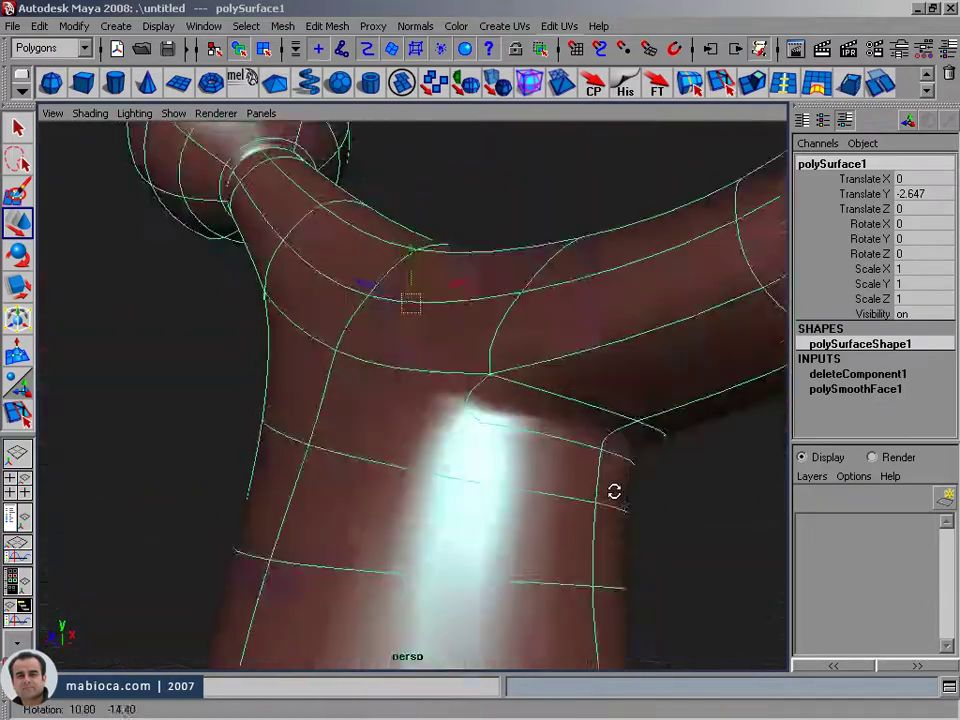
right_click_drag(615, 493, 487, 450, "alt")
key("1")
left_click(835, 371)
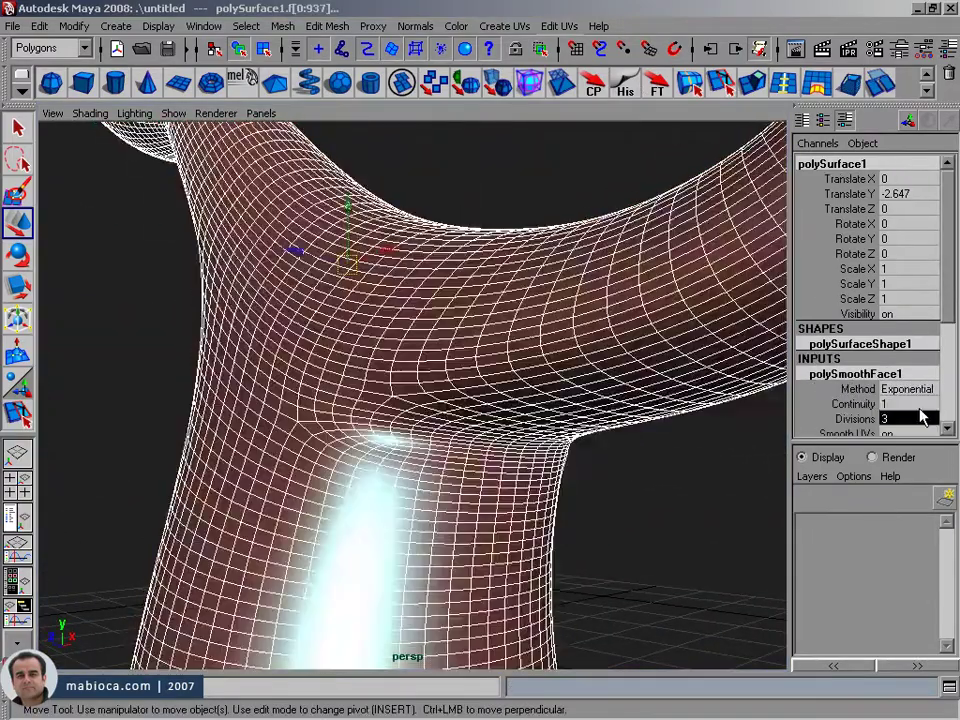
left_click_drag(500, 450, 548, 484, "alt")
right_click_drag(548, 484, 193, 454, "alt")
left_click_drag(193, 454, 628, 427, "alt")
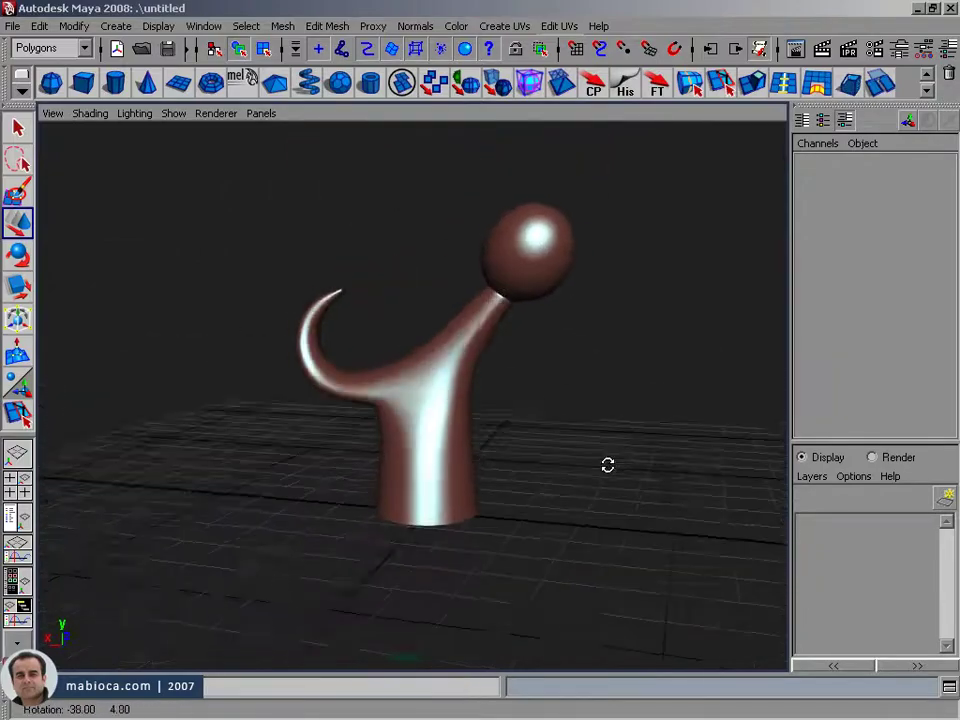
mouse_move(310, 580)
right_mouse_down("alt")
mouse_move(519, 497)
mouse_move(422, 298)
mouse_move(375, 401)
right_mouse_up("alt")
Select and scale the vertices where the arm meets the stem.
left_click(519, 497)
key("F9")
left_click_drag(425, 360, 455, 386)
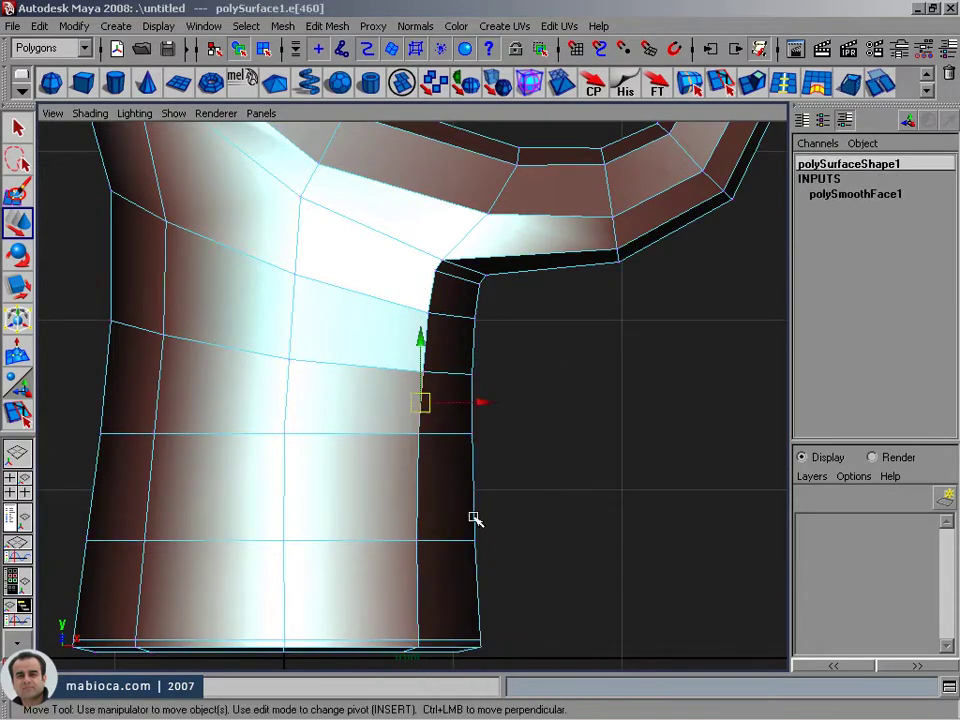
mouse_move(556, 278)
left_mouse_down("alt")
mouse_move(607, 444)
mouse_move(471, 403)
mouse_move(321, 424)
mouse_move(529, 519)
left_mouse_up("alt")
key("r")
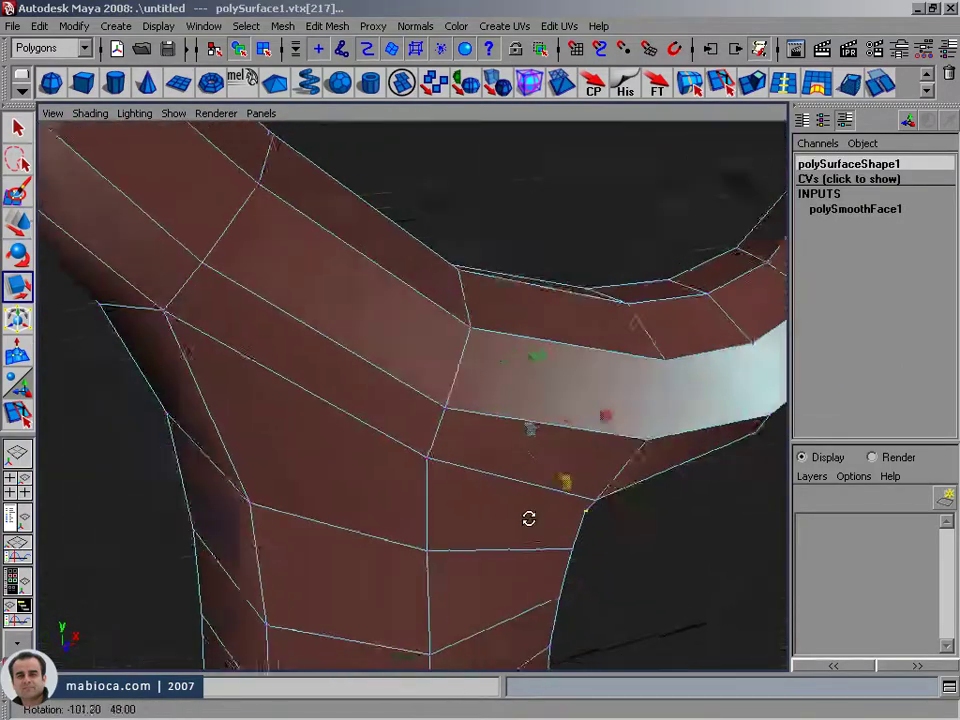
key("F8")
Redo the smoothing with divisions set to 2 and frame the whole model.
key("ctrl+z")
key("g")
left_click(855, 373)
left_click(850, 414)
type("2")
key("Return")
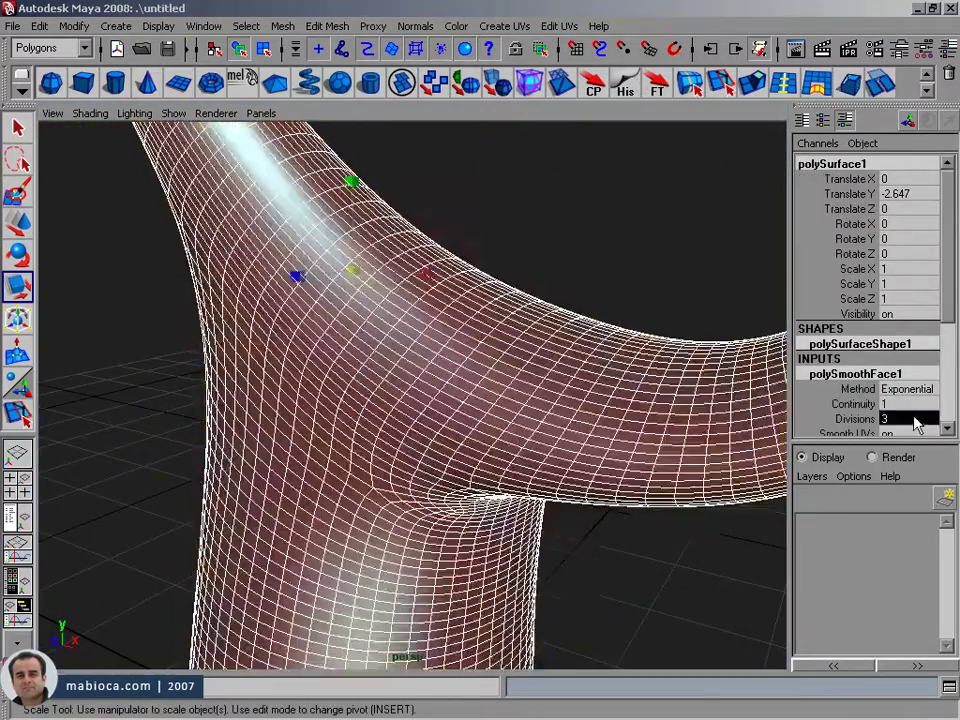
left_click_drag(489, 354, 270, 430, "alt")
key("a")
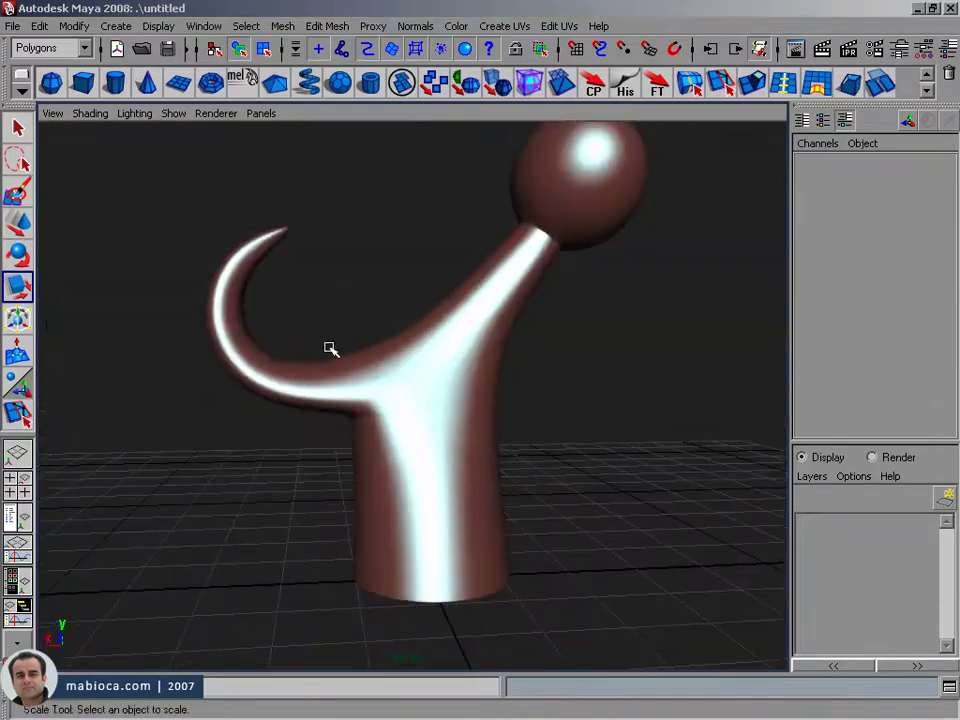
left_click_drag(278, 377, 368, 381, "alt")
left_click(368, 381)
Paint-select a strip of faces along the hooked arm near the hook tip.
key("F11")
right_click_drag(368, 381, 385, 531, "alt")
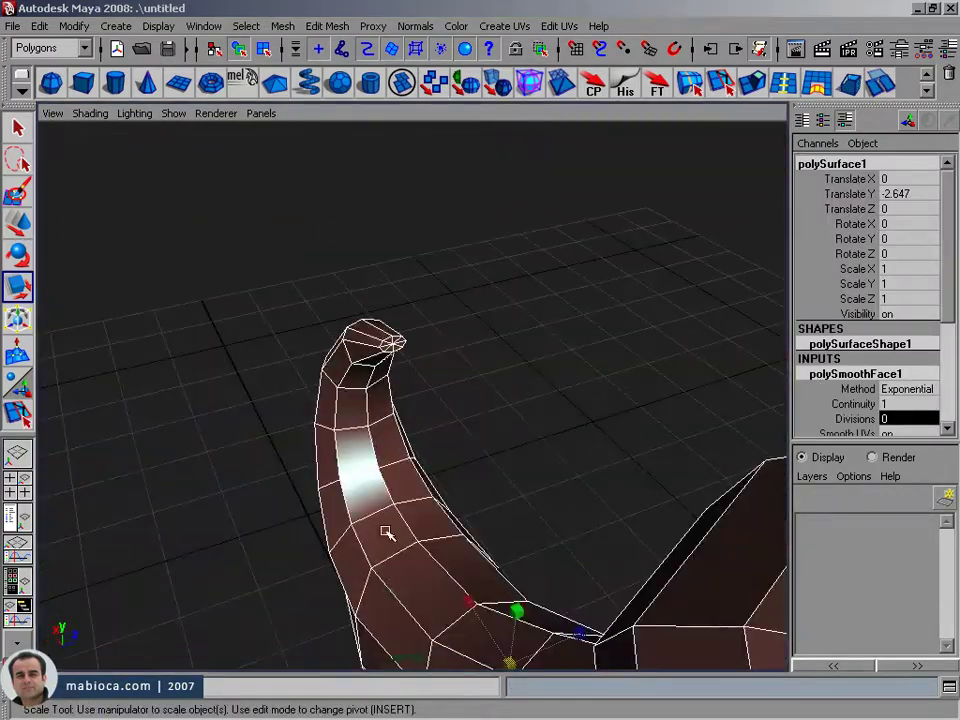
left_click(352, 410)
left_click_drag(366, 413, 430, 380, "alt")
double_click(17, 192)
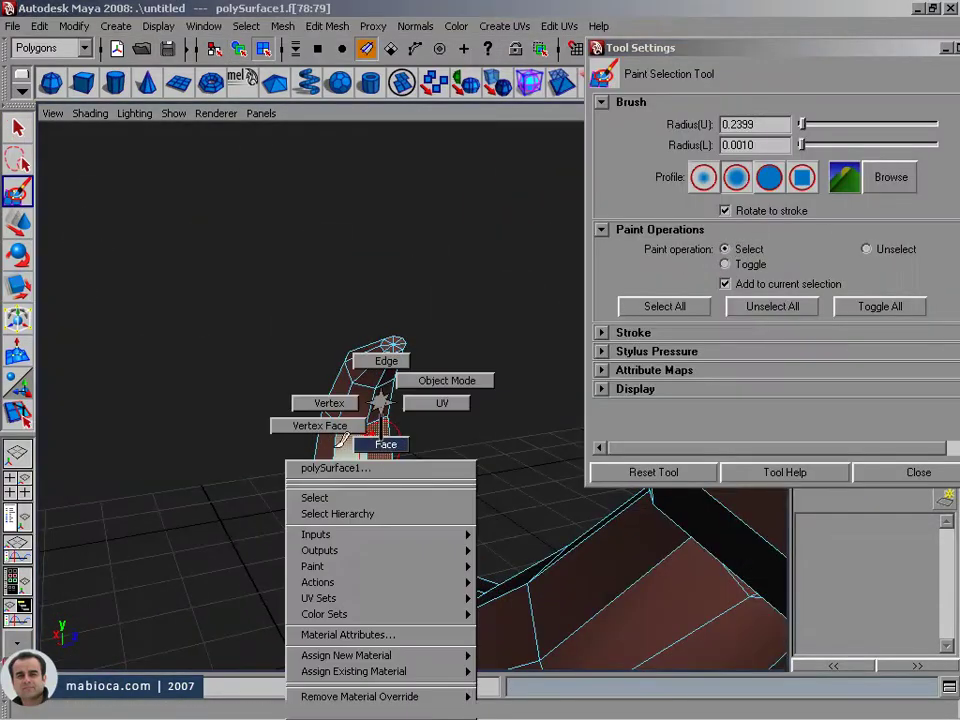
right_click_drag(343, 440, 340, 441)
left_click(340, 441)
right_click_drag(355, 490, 394, 360, "alt")
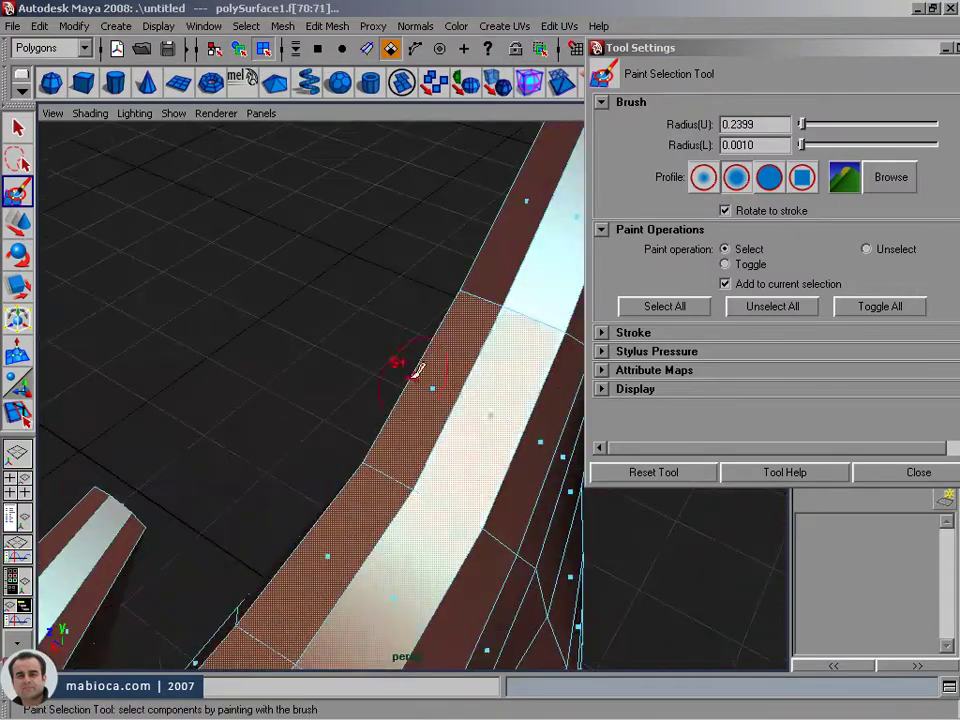
mouse_move(394, 360)
left_mouse_down("alt")
mouse_move(133, 400)
mouse_move(300, 380)
left_mouse_up("alt")
left_click(919, 472)
Shift the selected arm faces into place with Transform Component.
left_click(528, 86)
mouse_move(380, 330)
left_mouse_down("alt")
mouse_move(401, 404)
mouse_move(441, 388)
mouse_move(287, 448)
mouse_move(139, 476)
left_mouse_up("alt")
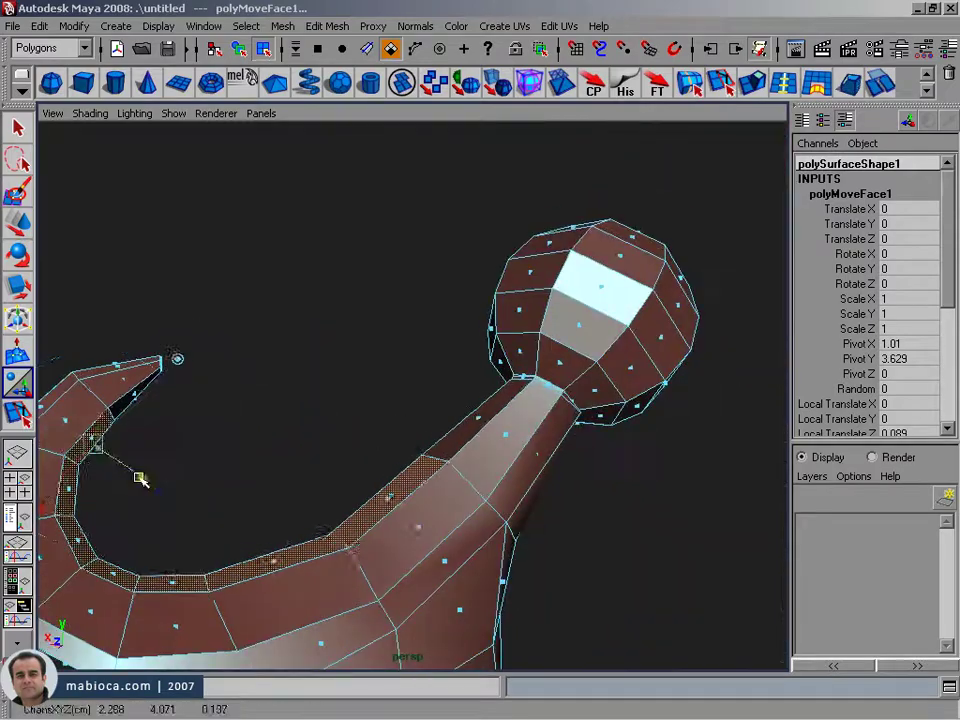
right_click_drag(139, 476, 304, 583, "alt")
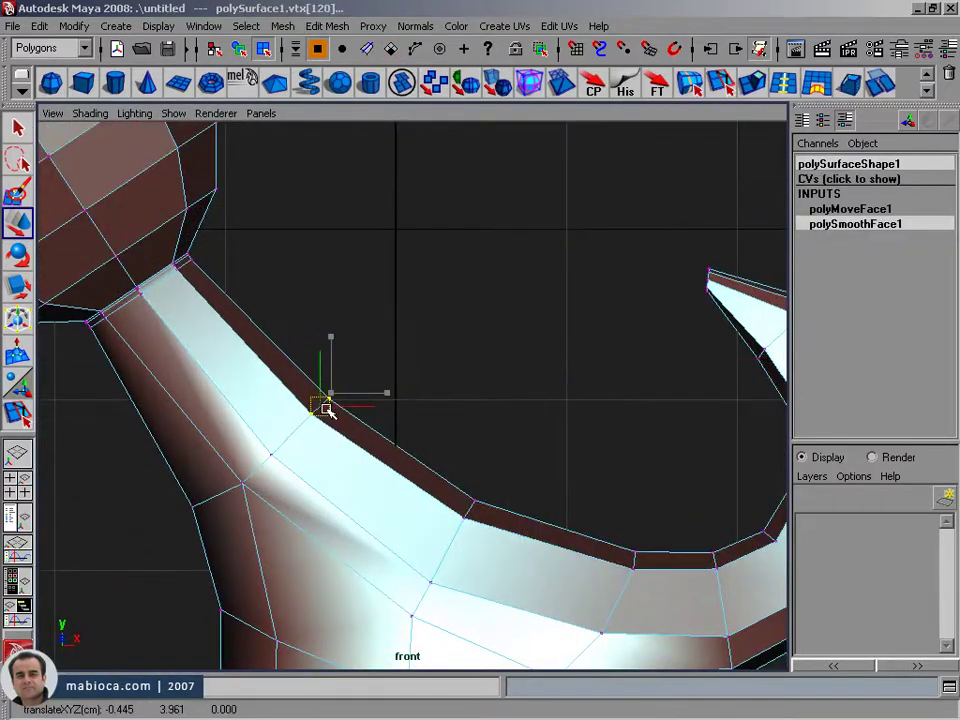
middle_click_drag(328, 410, 423, 512, "alt")
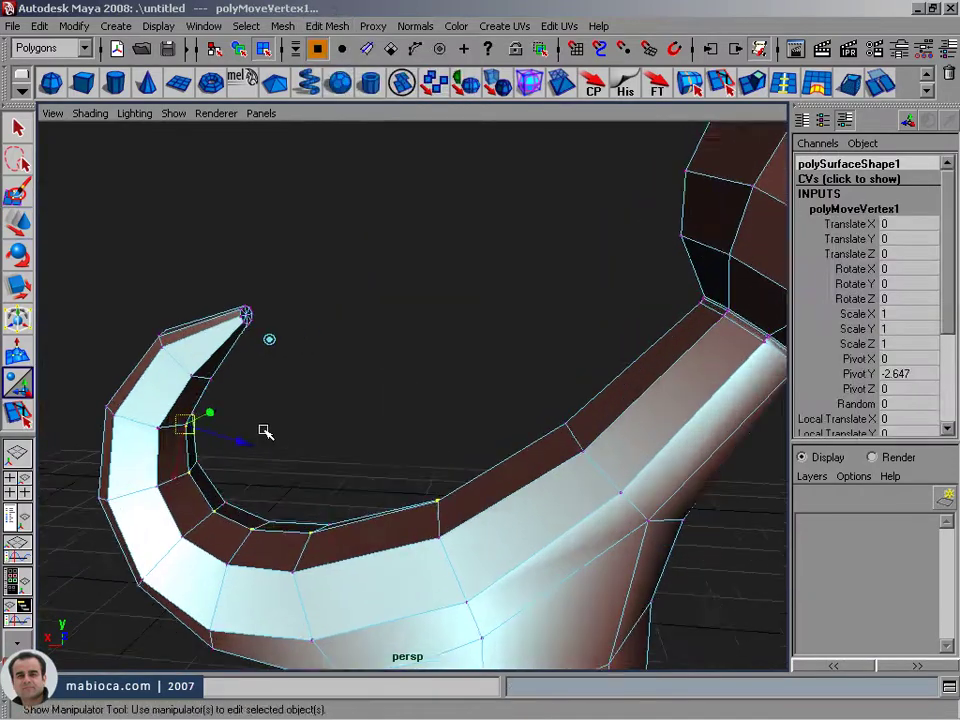
left_click_drag(265, 431, 242, 407, "alt")
mouse_move(524, 443)
left_mouse_down("alt")
mouse_move(479, 422)
mouse_move(435, 497)
mouse_move(291, 501)
left_mouse_up("alt")
Nudge vertices near the ball's neck to reshape it, then preview smoothing.
key("F9")
left_click(291, 501)
key("w")
left_click_drag(330, 454, 281, 471, "alt")
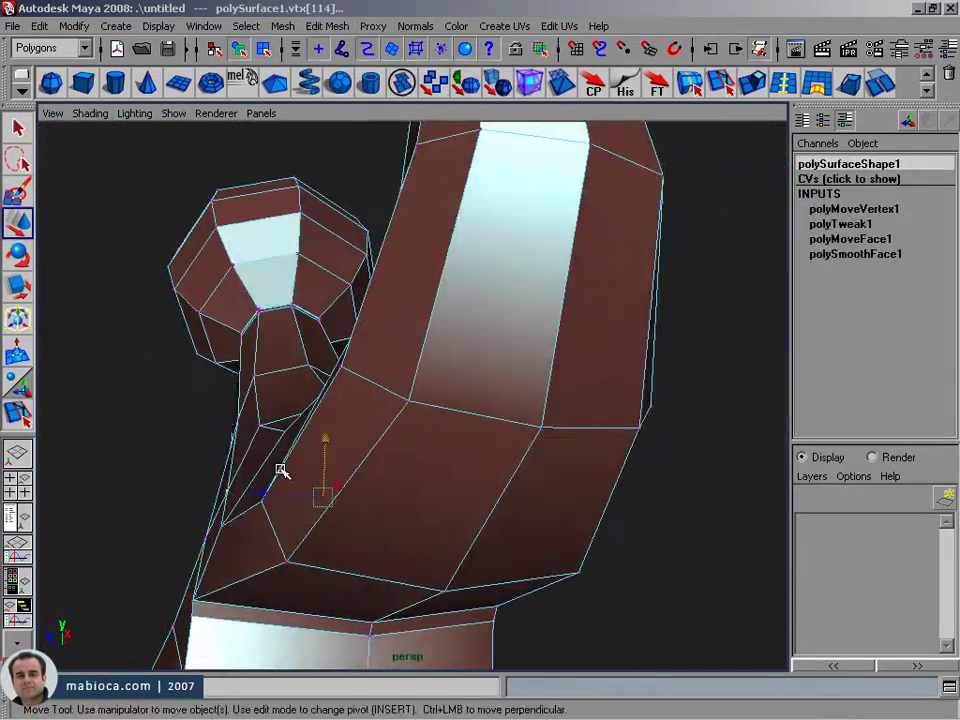
mouse_move(406, 500)
left_mouse_down("alt")
mouse_move(414, 503)
mouse_move(229, 563)
mouse_move(285, 549)
left_mouse_up("alt")
left_click(285, 549)
mouse_move(368, 549)
left_mouse_down("alt")
mouse_move(354, 556)
mouse_move(495, 561)
mouse_move(289, 420)
mouse_move(574, 343)
left_mouse_up("alt")
left_click(856, 373)
Undo the smoothing preview and apply Mesh > Smooth to the whole sculpture.
key("z")
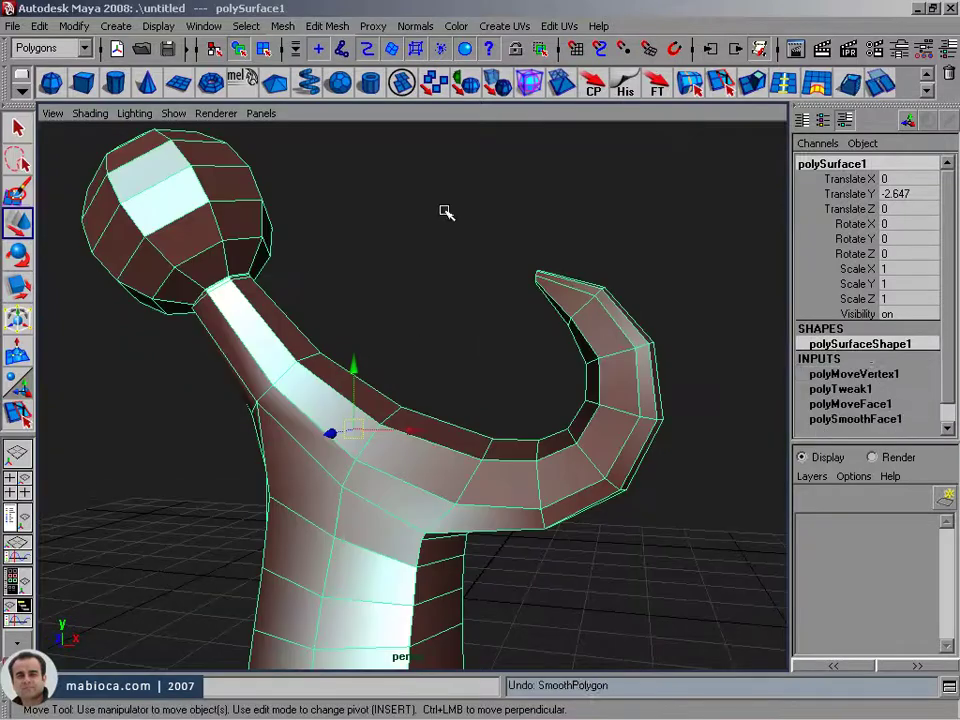
left_click(531, 82)
left_click(688, 510)
Render the smoothed sculpture from the persp camera at 640 by 480.
left_click_drag(688, 510, 191, 525, "alt")
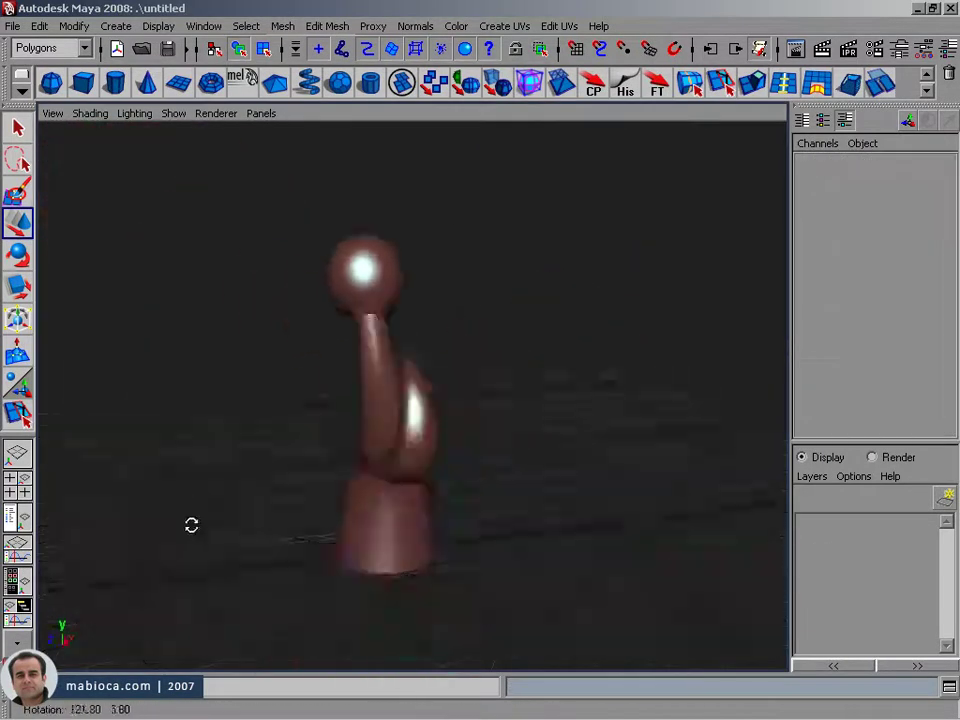
left_click_drag(358, 536, 293, 376, "alt")
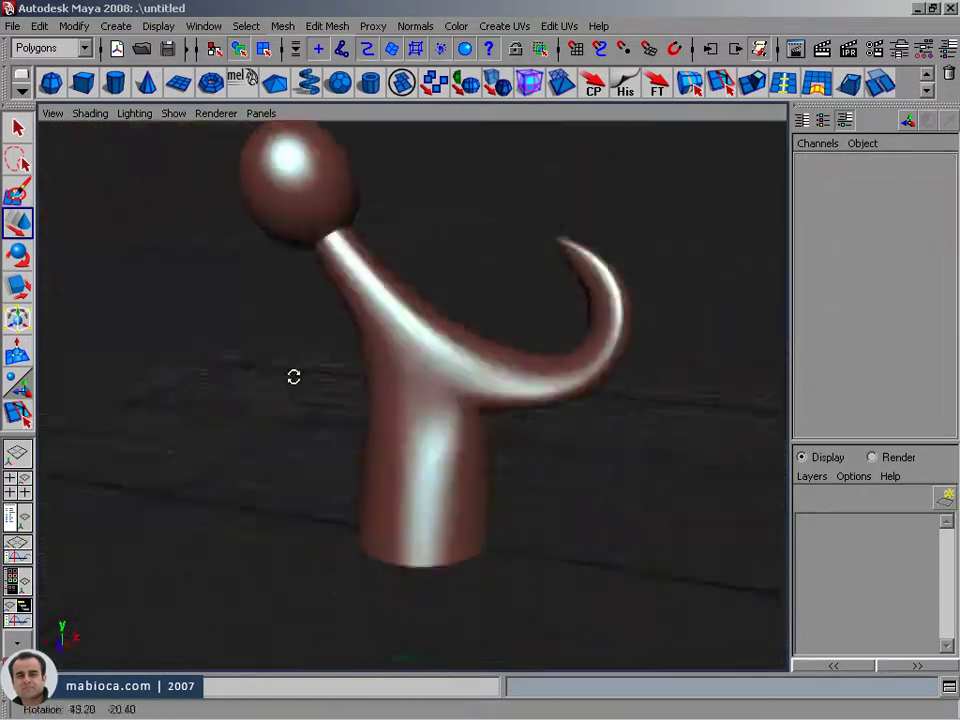
mouse_move(140, 281)
right_mouse_down("alt")
mouse_move(527, 336)
mouse_move(216, 423)
right_mouse_up("alt")
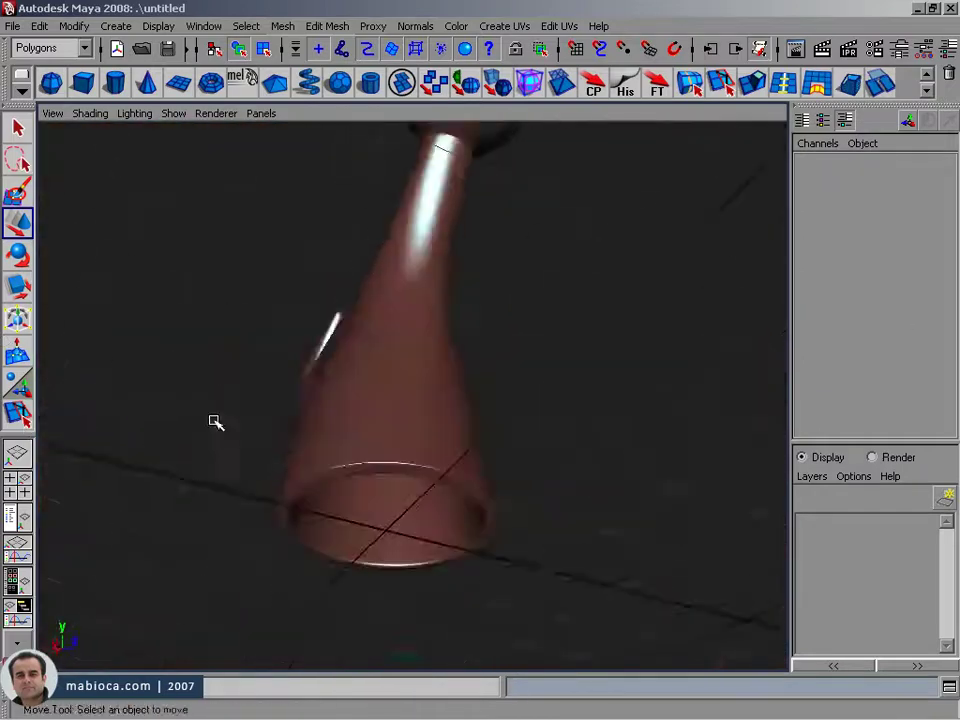
left_click(795, 50)
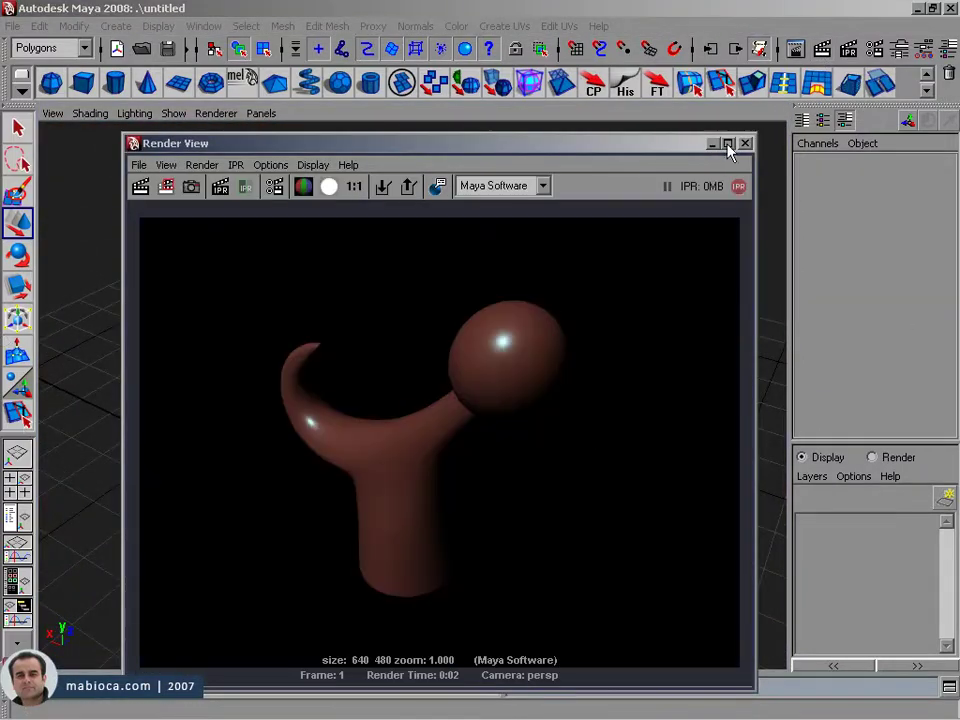